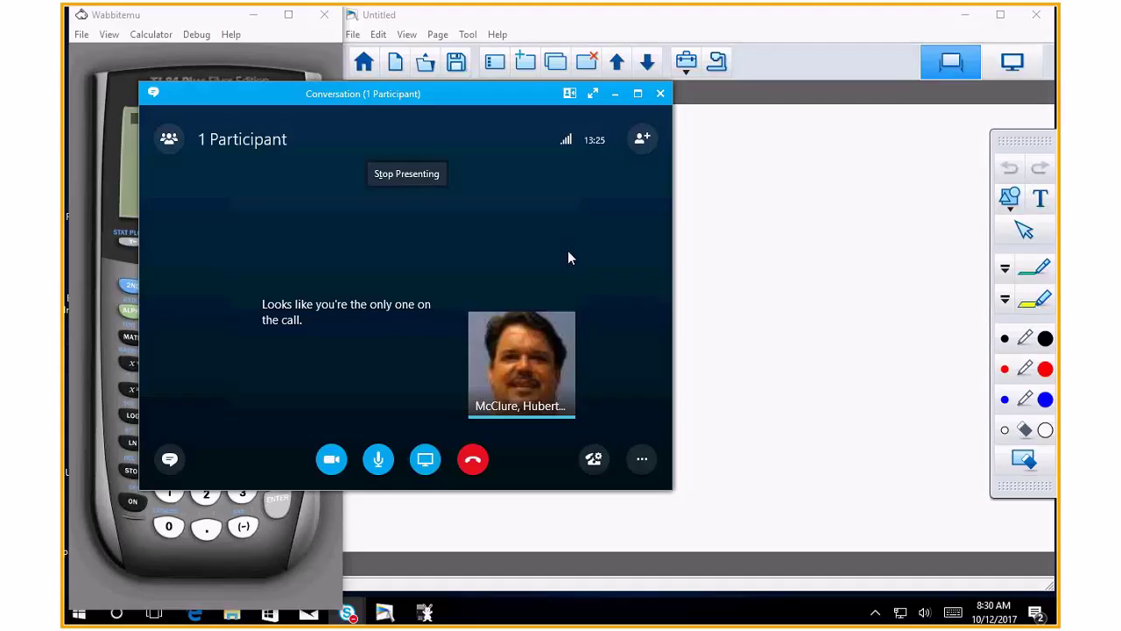
Open the calculator's list editor and enter 1, 2, 3, 4 into L1
click(615, 93)
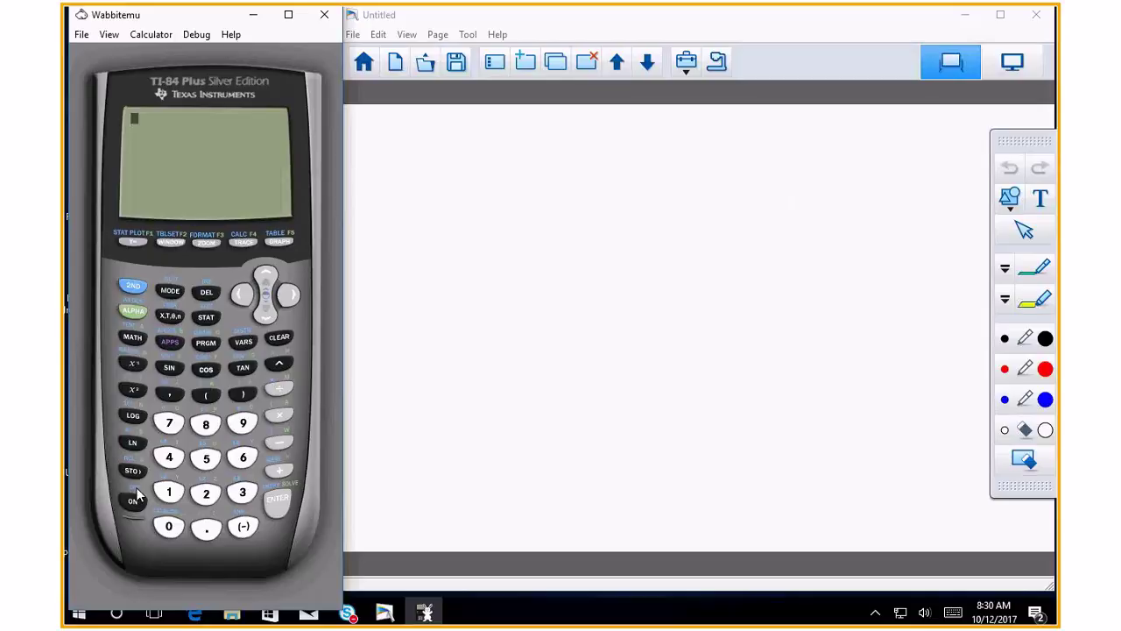
click(198, 317)
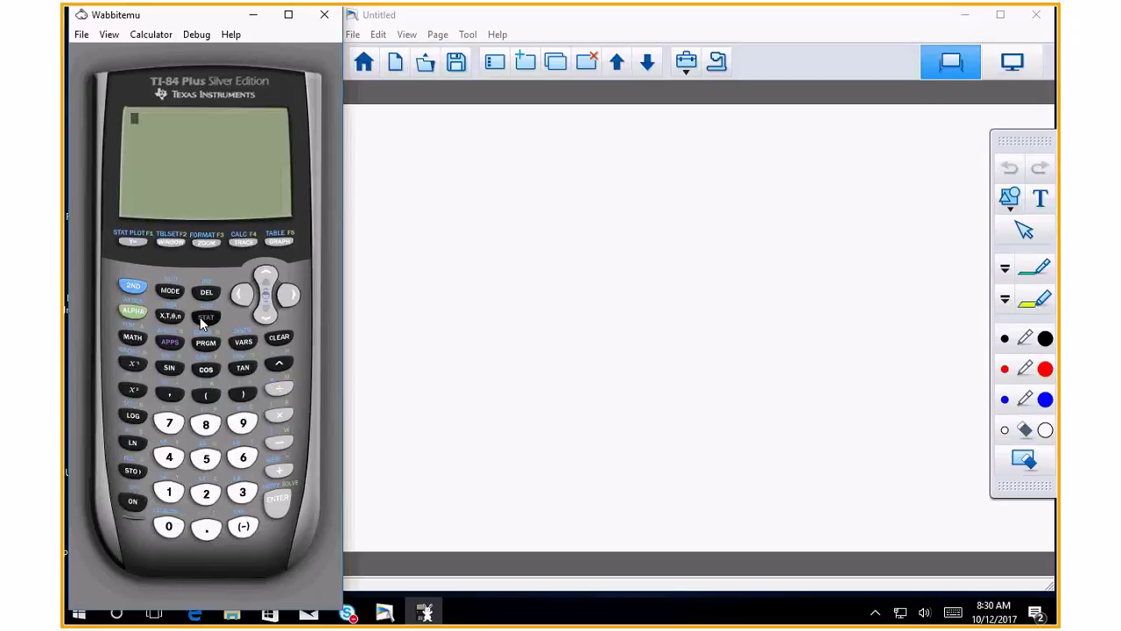
click(277, 506)
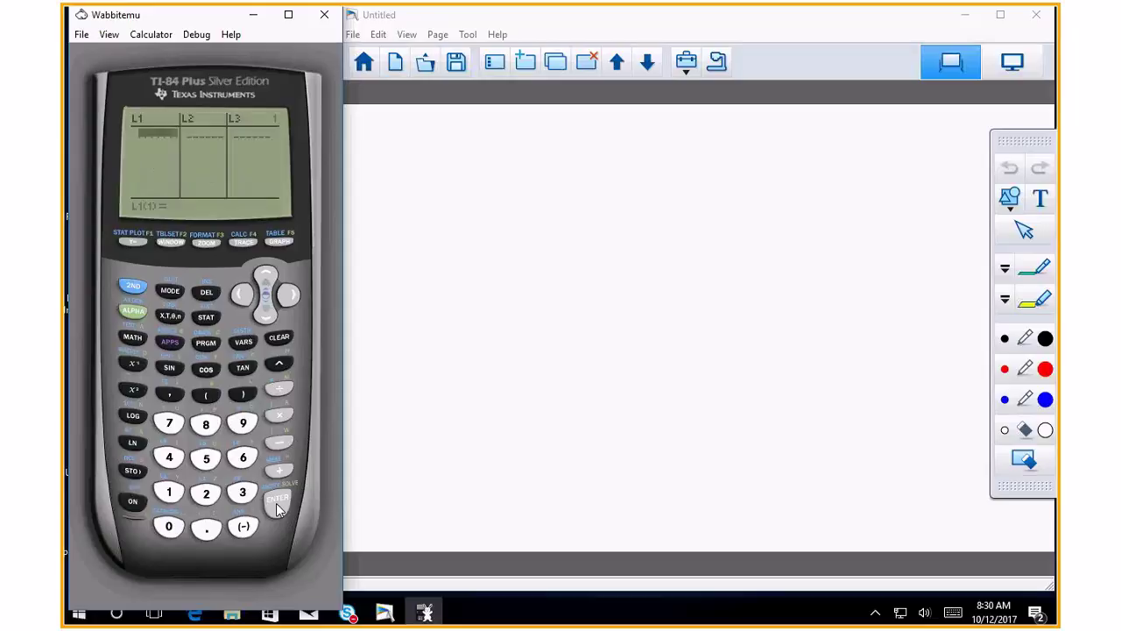
click(172, 496)
key(Return)
text(2)
key(Return)
text(3)
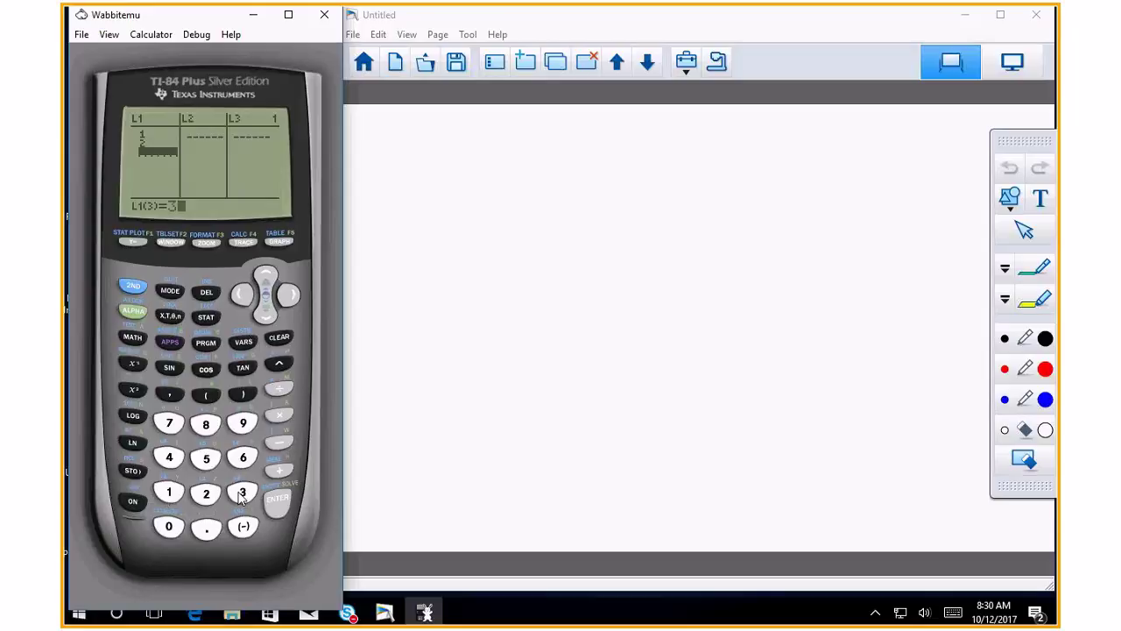
key(Return)
text(4)
key(Right)
Enter 6, 7, 8 and 10 into list L2
click(271, 281)
click(264, 311)
click(243, 458)
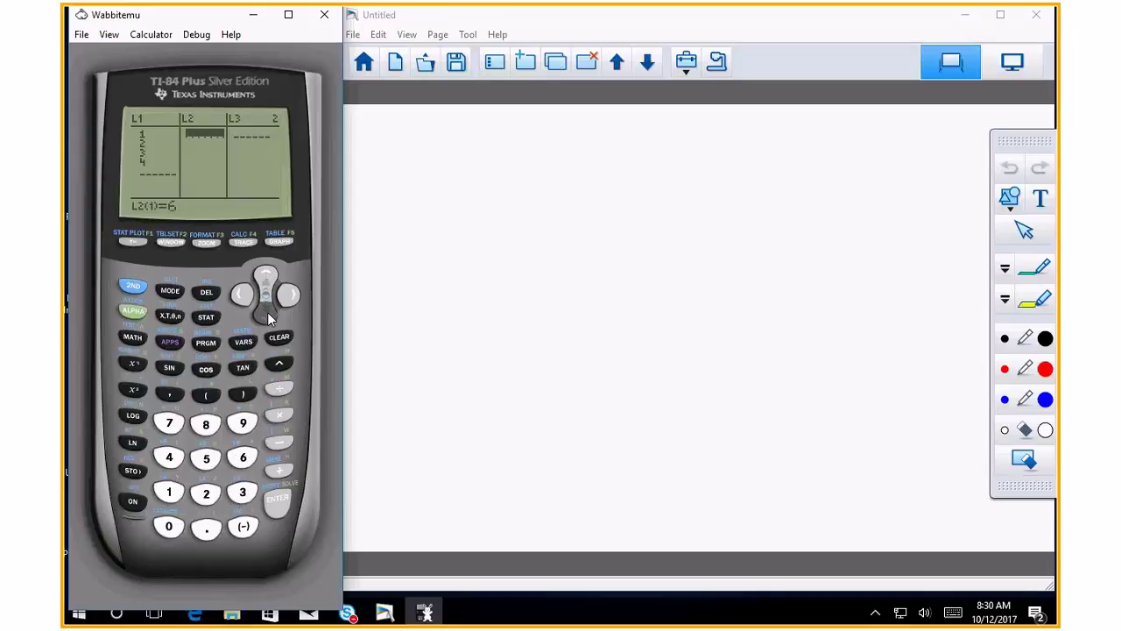
key(Return)
click(175, 424)
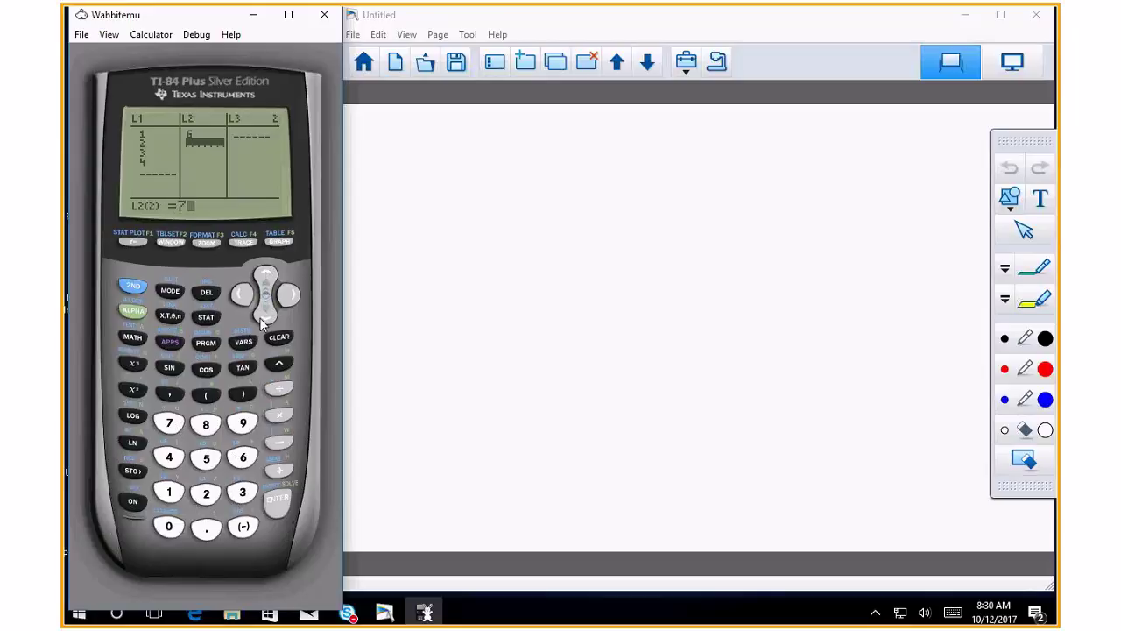
click(260, 317)
text(8)
click(267, 312)
click(171, 496)
click(161, 530)
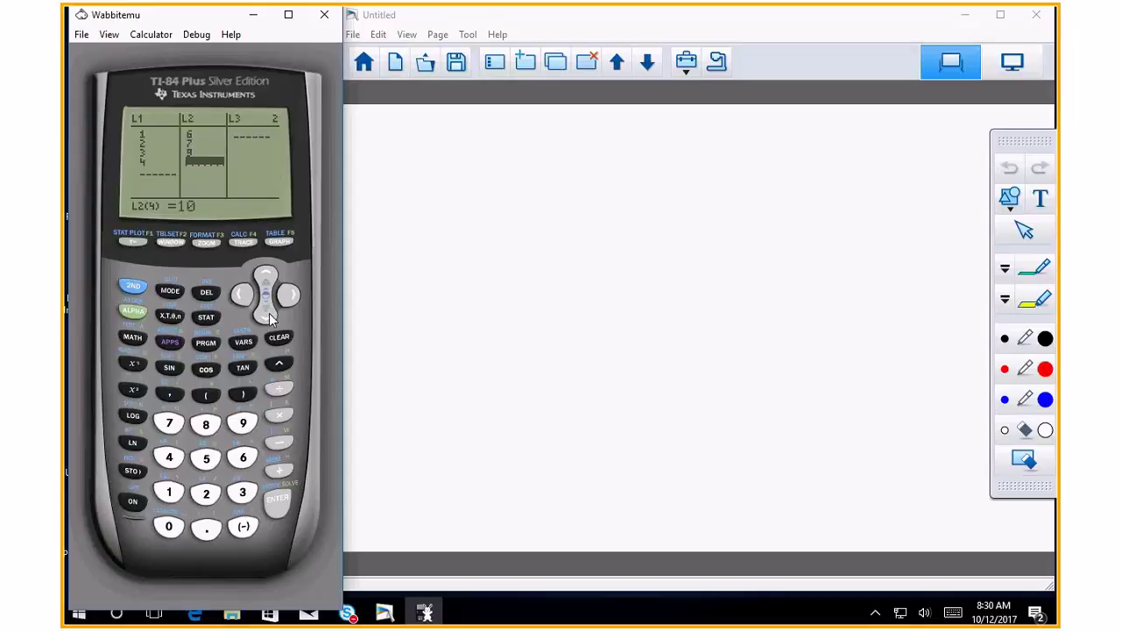
click(267, 312)
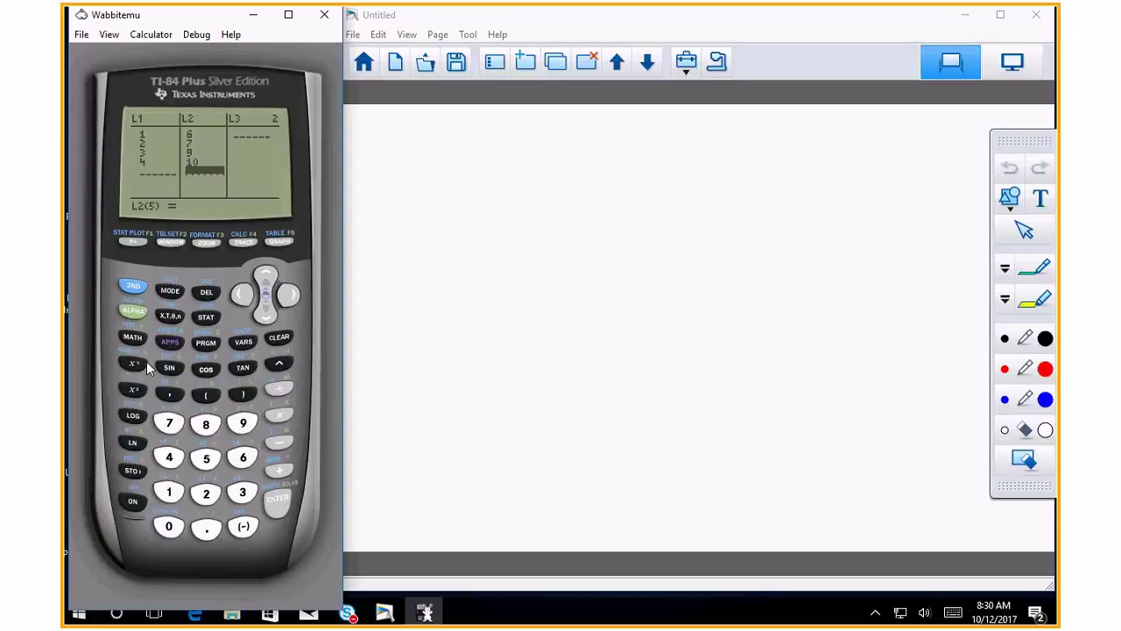
Run LinReg(ax+b) on L1 and L2, getting a=1.4 and b=4.5, then return to the whiteboard
click(206, 318)
click(291, 295)
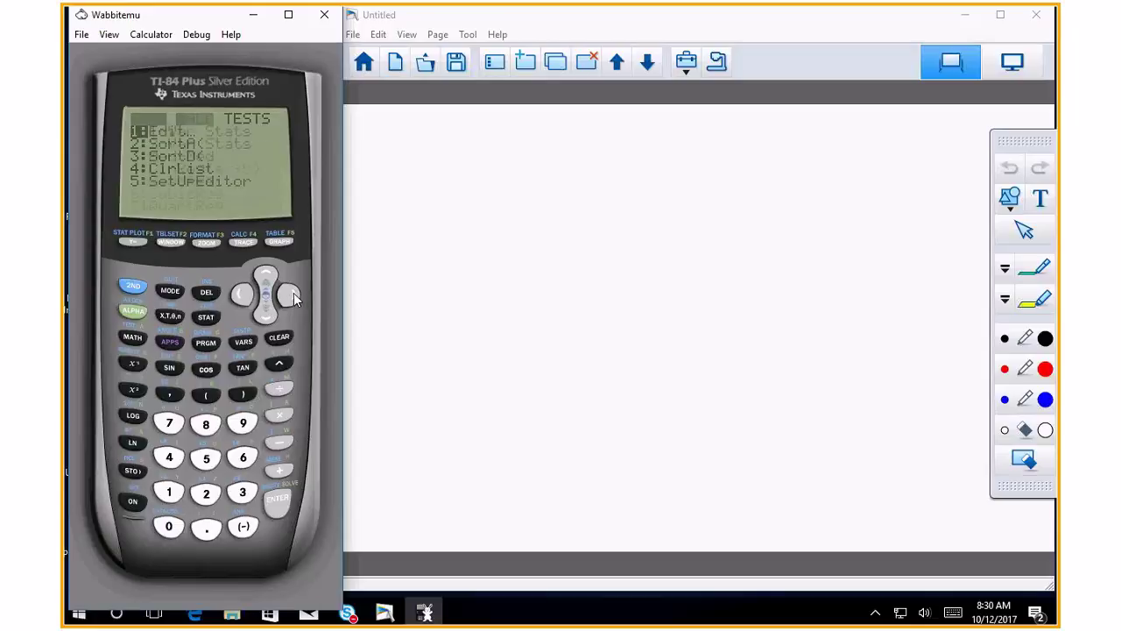
click(265, 316)
click(264, 316)
click(265, 316)
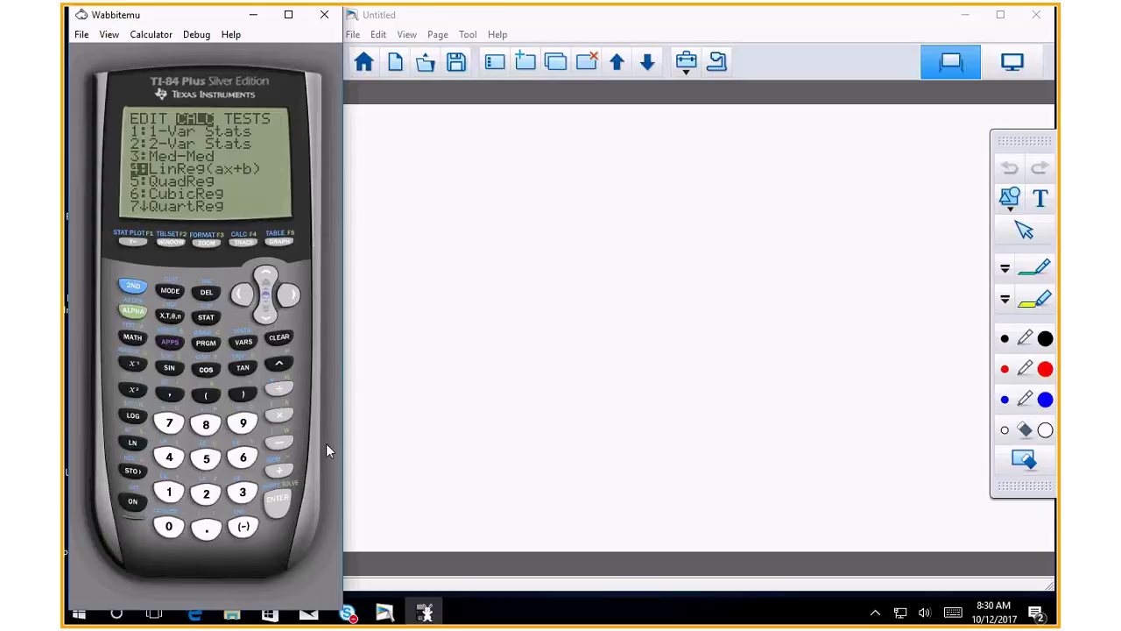
key(Return)
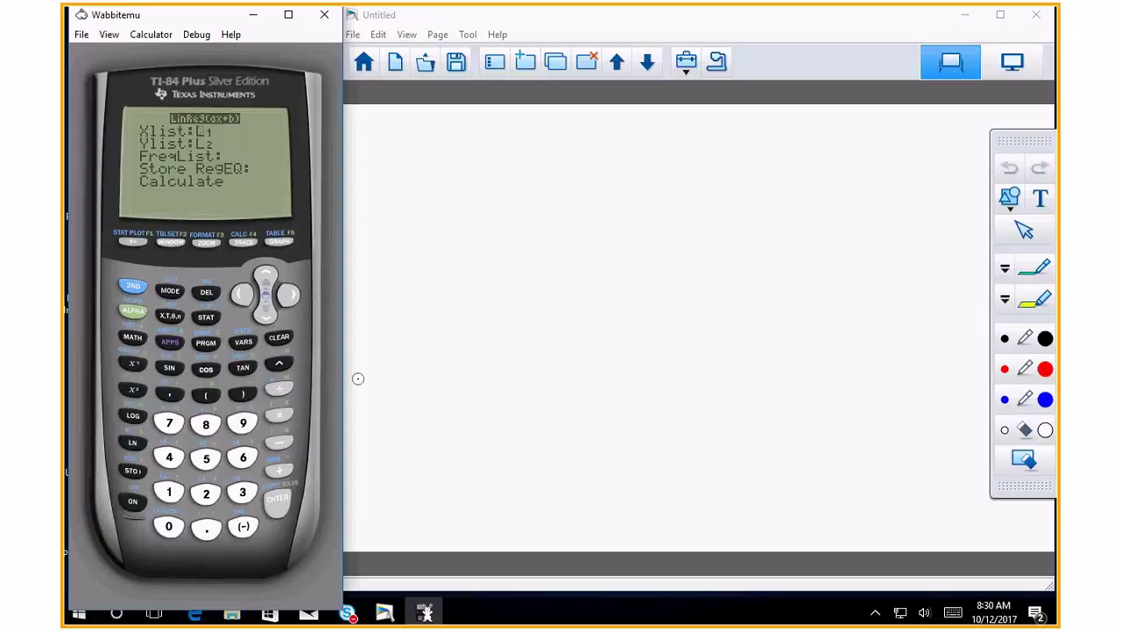
click(265, 314)
click(264, 313)
click(264, 310)
click(264, 310)
click(273, 501)
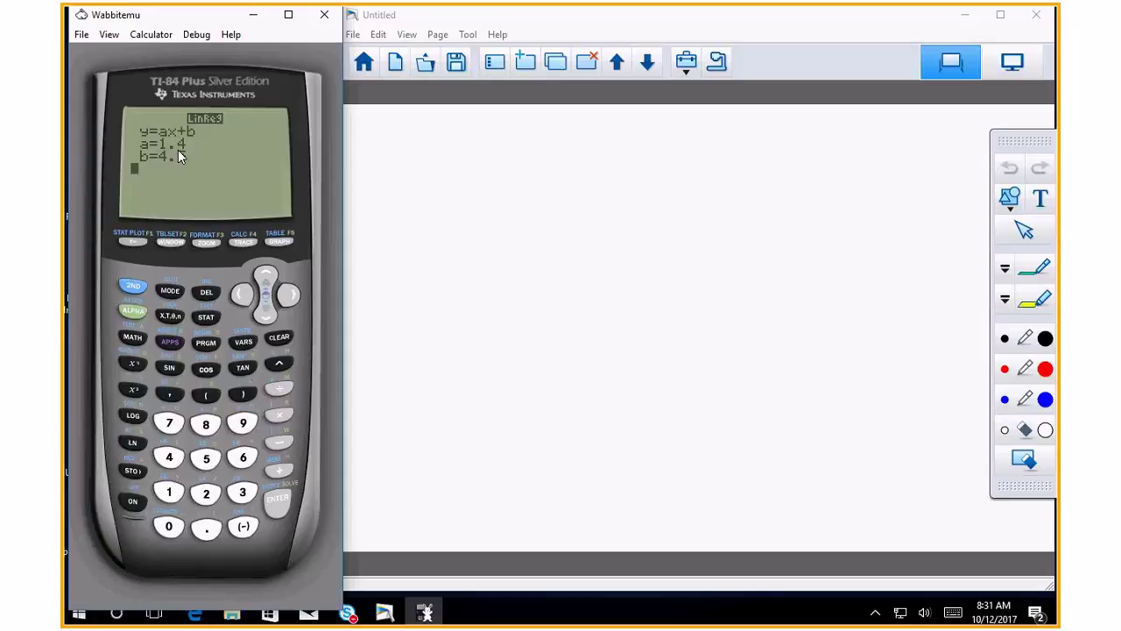
click(575, 275)
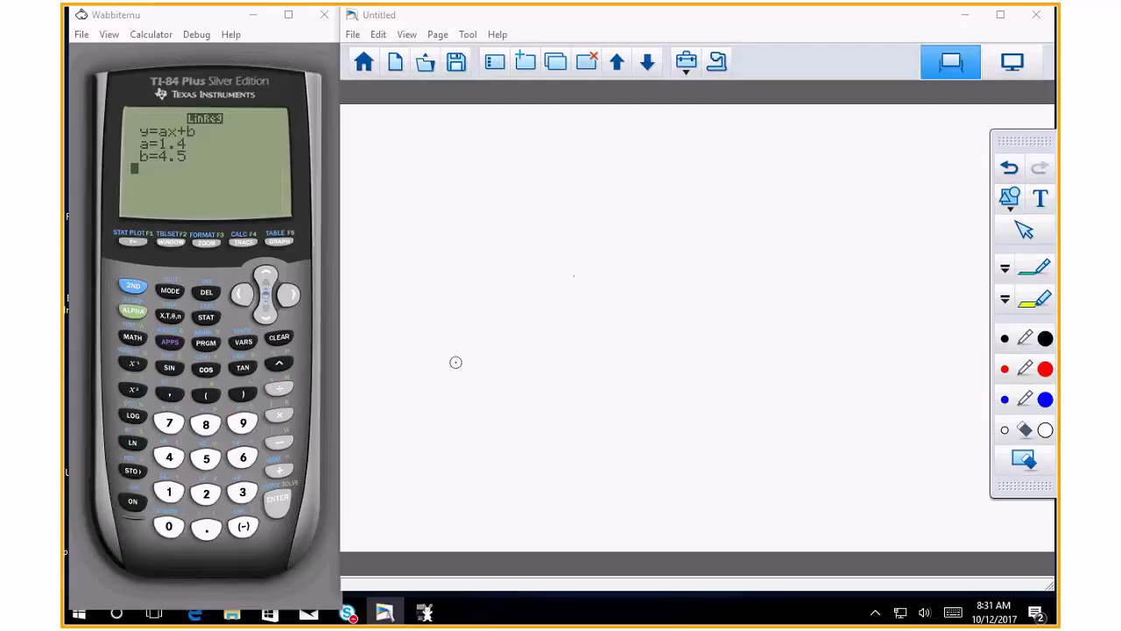
Handwrite the heading 'Counting - using #s for comb & perm'
mouse_move(411, 135)
mouse_down()
mouse_move(410, 179)
mouse_move(418, 154)
mouse_move(445, 173)
mouse_up()
mouse_move(450, 172)
mouse_down()
mouse_move(460, 163)
mouse_move(469, 173)
mouse_up()
drag(459, 140, 459, 176)
drag(448, 154, 470, 152)
drag(480, 158, 481, 175)
mouse_move(496, 175)
mouse_down()
mouse_move(508, 160)
mouse_move(524, 184)
mouse_move(592, 147)
mouse_up()
mouse_move(610, 149)
mouse_down()
mouse_move(599, 165)
mouse_move(646, 165)
mouse_move(665, 152)
mouse_move(668, 184)
mouse_up()
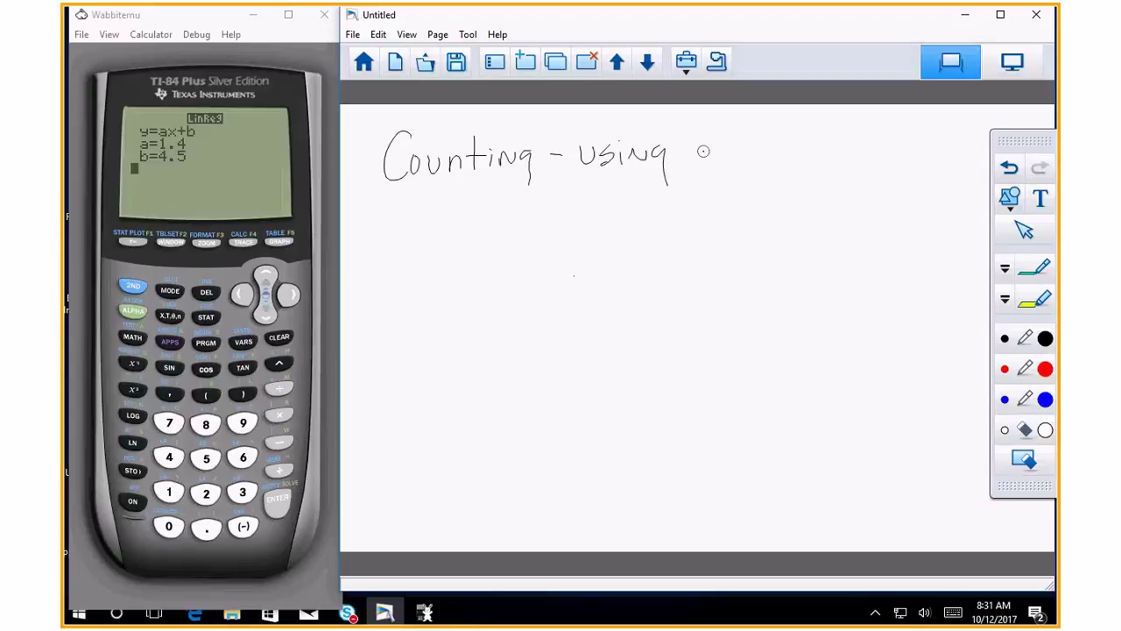
drag(699, 133, 695, 167)
drag(711, 131, 706, 165)
drag(690, 145, 718, 143)
drag(690, 156, 718, 154)
drag(738, 147, 724, 161)
mouse_move(800, 131)
mouse_down()
mouse_move(790, 161)
mouse_move(802, 149)
mouse_up()
mouse_move(813, 145)
mouse_down()
mouse_move(829, 160)
mouse_move(848, 138)
mouse_up()
mouse_move(569, 200)
mouse_down()
mouse_move(567, 220)
mouse_move(579, 207)
mouse_move(613, 216)
mouse_up()
drag(624, 184, 628, 213)
mouse_move(701, 196)
mouse_down()
mouse_move(698, 208)
mouse_move(734, 226)
mouse_up()
mouse_move(735, 193)
mouse_down()
mouse_move(741, 210)
mouse_move(833, 208)
mouse_move(804, 194)
mouse_up()
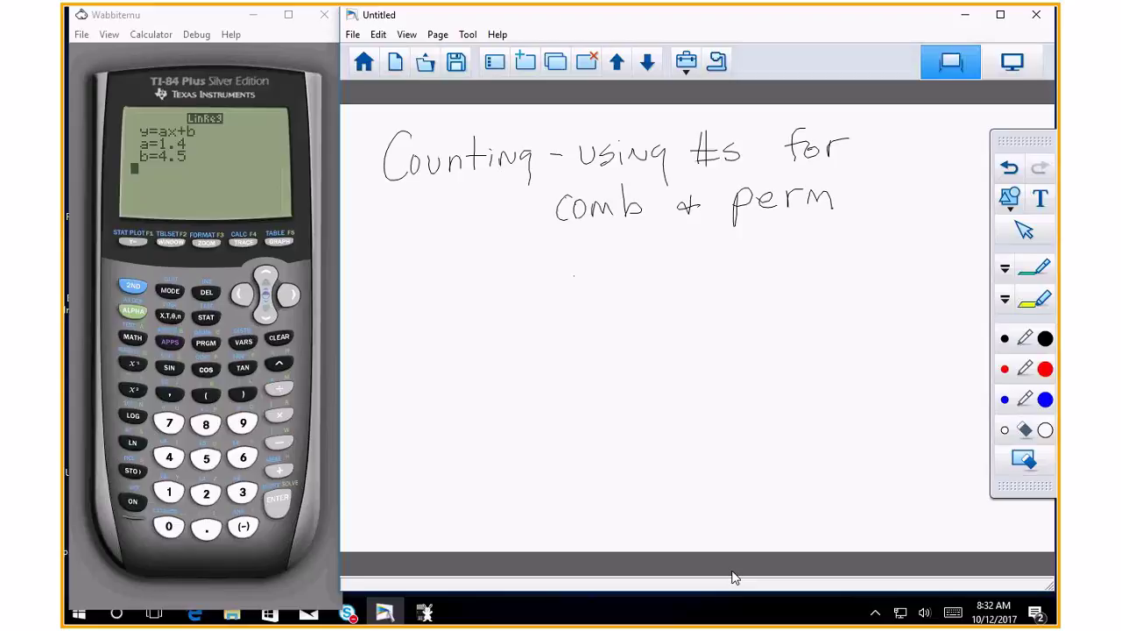
Write "exponents" in quotes below the heading
mouse_move(566, 268)
mouse_down()
mouse_move(608, 279)
mouse_move(592, 278)
mouse_up()
drag(615, 261, 617, 291)
mouse_move(617, 264)
mouse_down()
mouse_move(620, 277)
mouse_move(655, 261)
mouse_move(687, 271)
mouse_up()
drag(689, 273, 699, 273)
drag(705, 252, 705, 272)
drag(699, 260, 710, 259)
drag(722, 259, 714, 272)
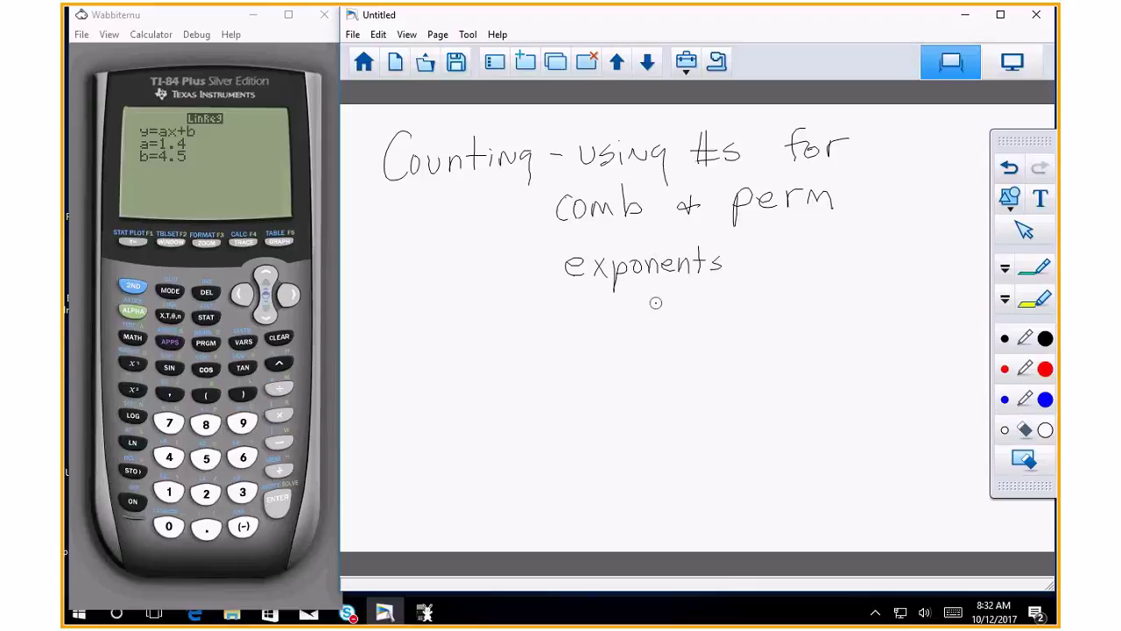
drag(550, 247, 553, 253)
drag(556, 247, 558, 253)
drag(739, 242, 748, 252)
Write "Factorial" – ! below exponents
mouse_move(576, 347)
mouse_down()
mouse_move(586, 305)
mouse_move(585, 325)
mouse_move(596, 322)
mouse_move(604, 344)
mouse_up()
drag(591, 335, 630, 340)
drag(645, 312, 647, 340)
drag(664, 326, 663, 328)
mouse_move(671, 340)
mouse_down()
mouse_move(680, 326)
mouse_move(696, 340)
mouse_up()
mouse_move(687, 333)
mouse_down()
mouse_move(699, 338)
mouse_move(711, 310)
mouse_up()
drag(717, 301, 718, 310)
drag(558, 302, 559, 310)
drag(564, 302, 565, 309)
drag(724, 324, 741, 322)
drag(768, 297, 768, 326)
click(766, 342)
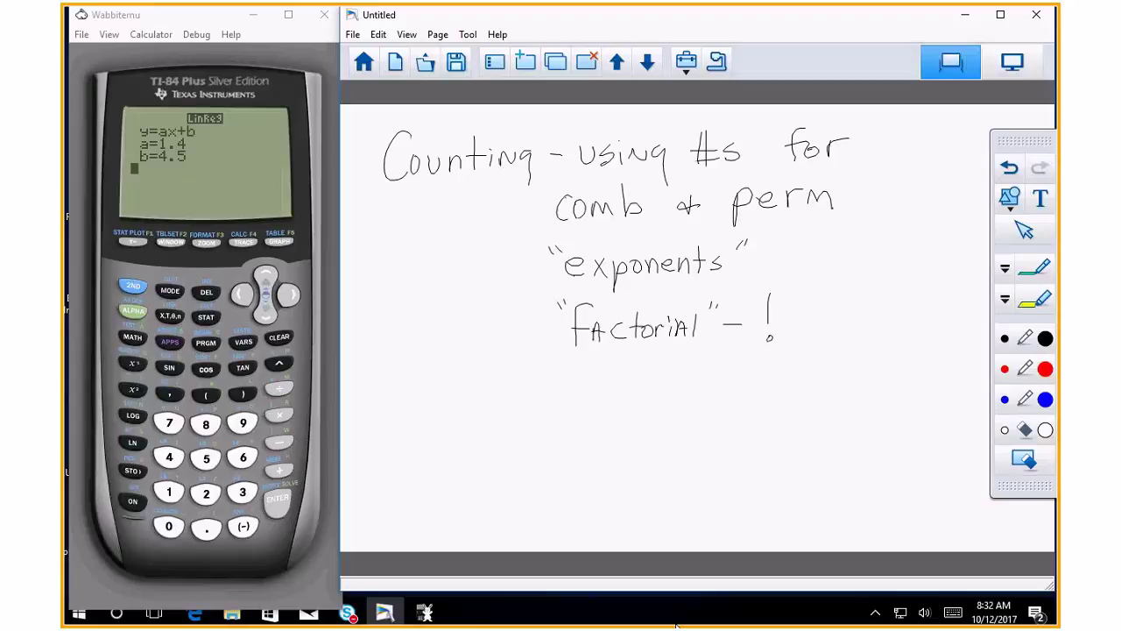
Erase the misspelled word written below Factorial
drag(388, 379, 407, 405)
mouse_move(374, 605)
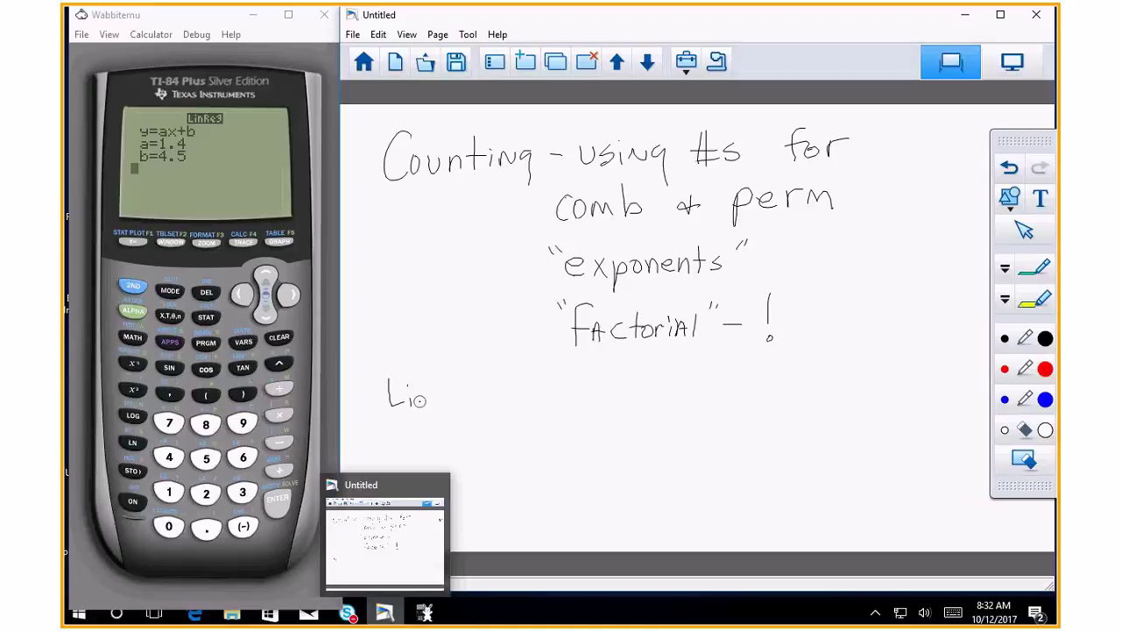
drag(429, 394, 414, 405)
mouse_move(427, 383)
mouse_down()
mouse_move(426, 430)
mouse_move(448, 406)
mouse_move(500, 407)
mouse_up()
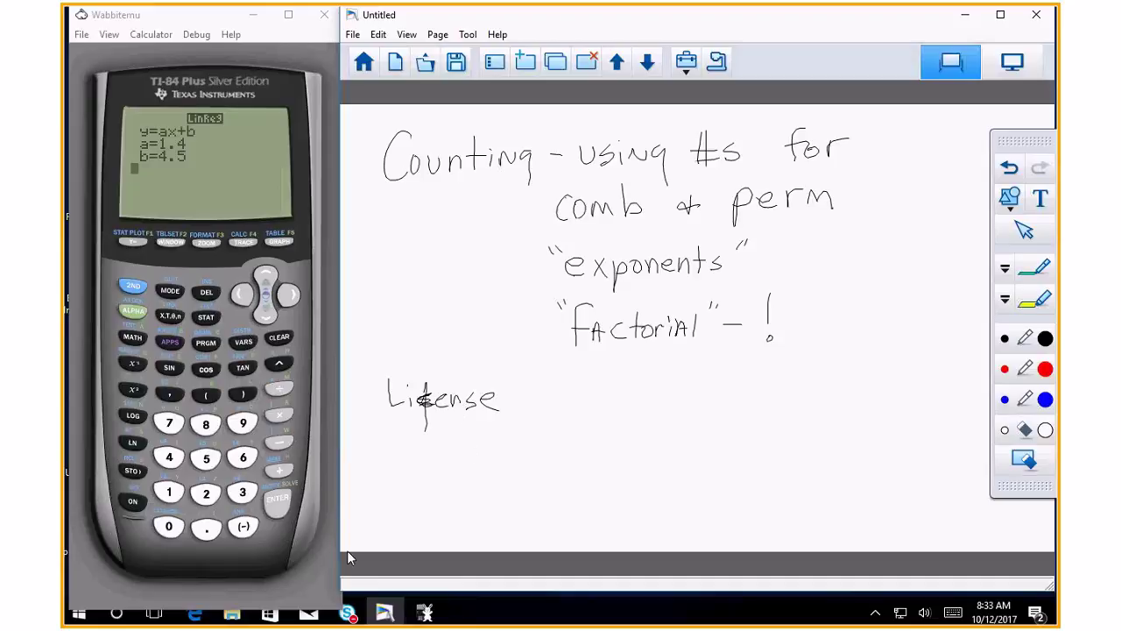
click(1046, 430)
mouse_move(503, 403)
mouse_down()
mouse_move(381, 388)
mouse_move(441, 408)
mouse_up()
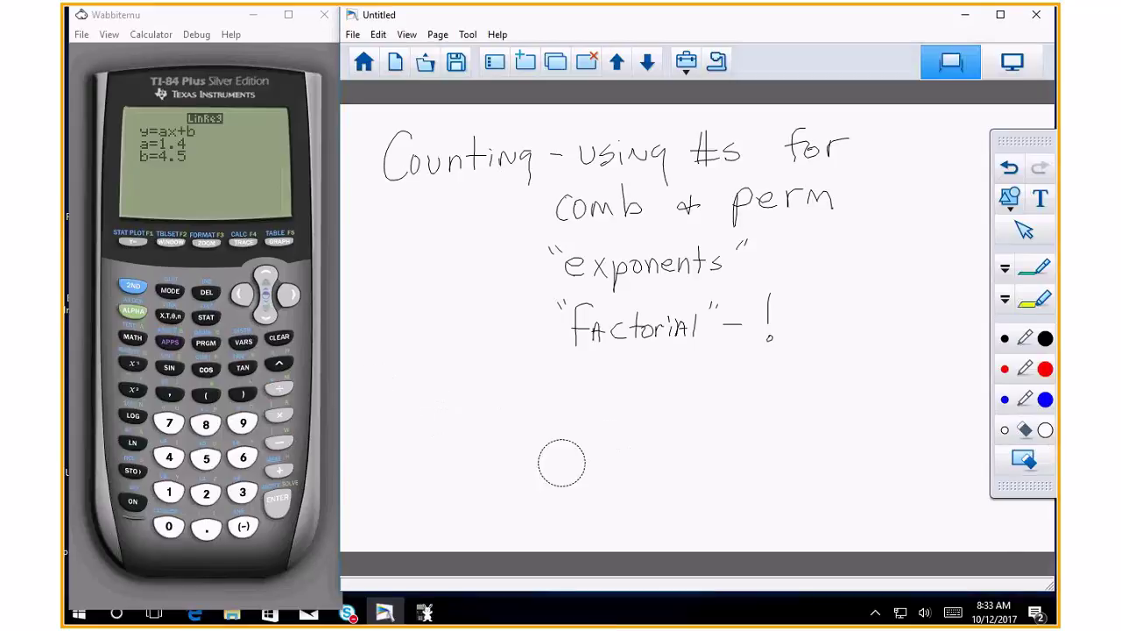
Write 'L.P. factory' in black ink below Factorial
click(1016, 338)
drag(408, 388, 430, 429)
click(444, 424)
mouse_move(459, 390)
mouse_down()
mouse_move(459, 429)
mouse_move(462, 412)
mouse_up()
drag(521, 393, 508, 428)
mouse_move(503, 410)
mouse_down()
mouse_move(537, 425)
mouse_move(569, 412)
mouse_up()
drag(580, 410, 604, 420)
drag(614, 408, 600, 439)
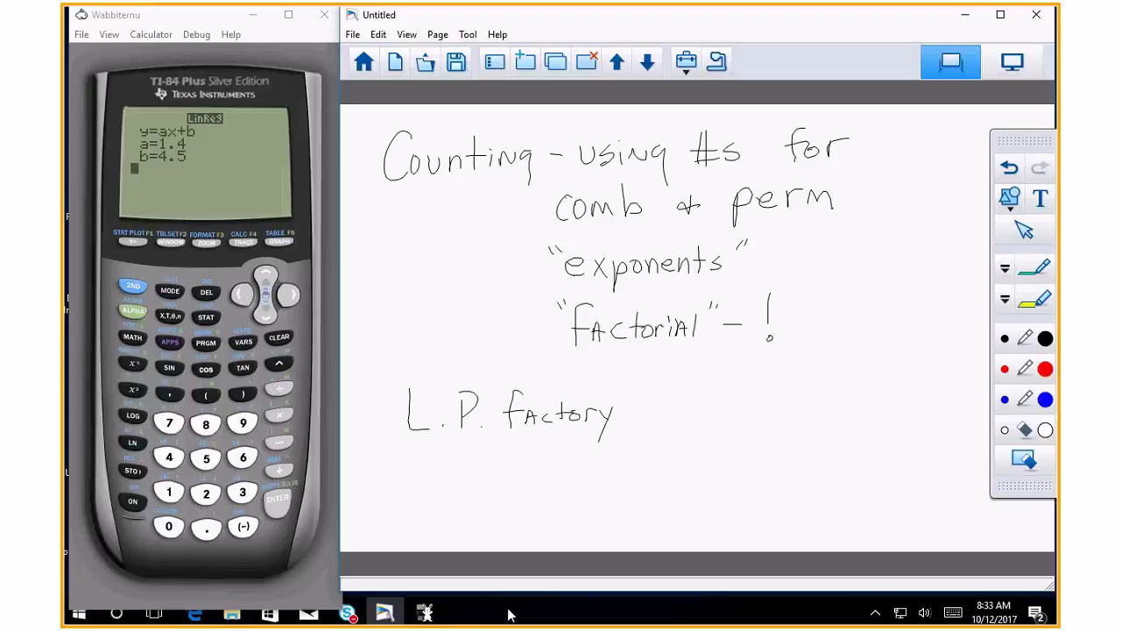
Continue the line as 'L.P. factory = 7 slots' with '0-9 digits' beneath
mouse_move(642, 410)
mouse_down()
mouse_move(698, 431)
mouse_move(756, 429)
mouse_up()
drag(770, 419, 786, 431)
drag(779, 415, 795, 413)
drag(811, 415, 801, 431)
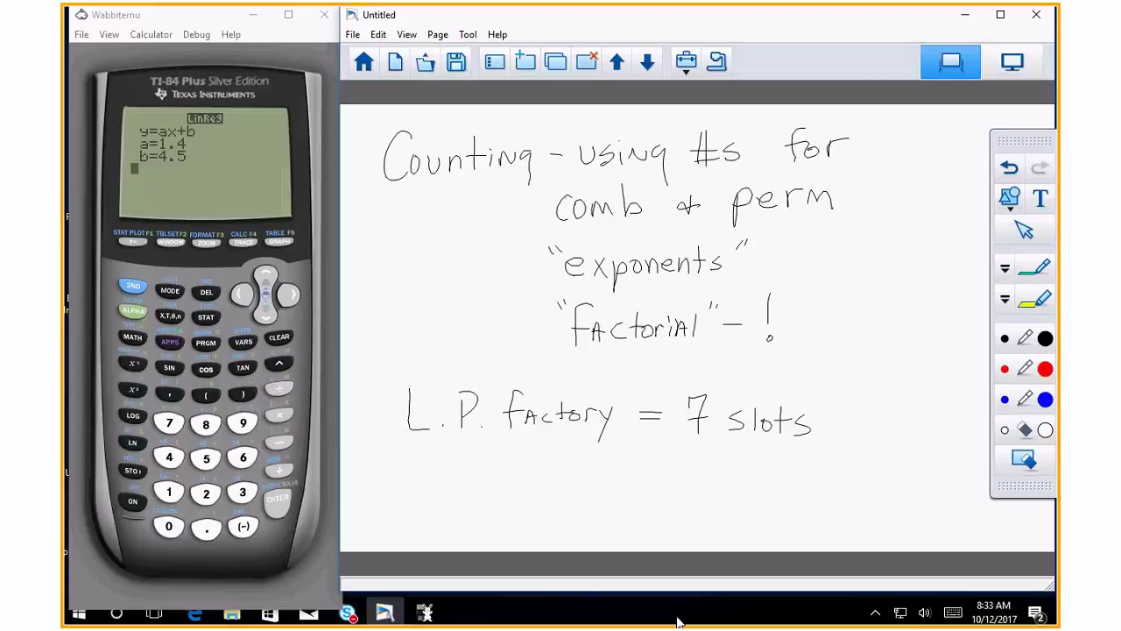
mouse_move(697, 457)
mouse_down()
mouse_move(741, 479)
mouse_move(784, 454)
mouse_move(810, 482)
mouse_move(832, 478)
mouse_move(829, 463)
mouse_up()
drag(841, 459, 832, 477)
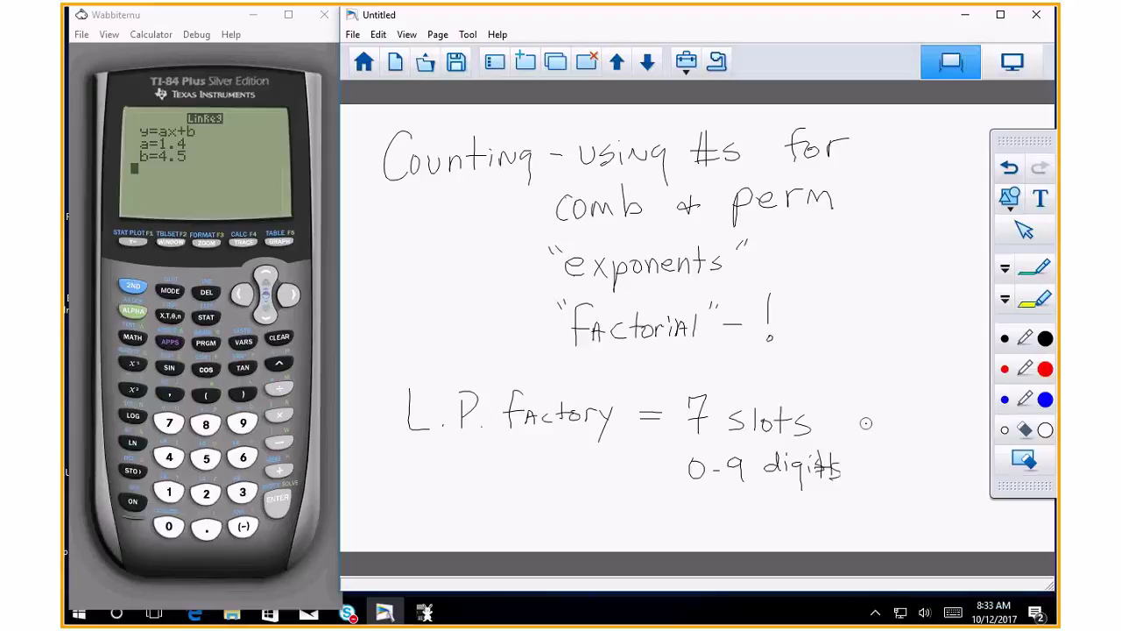
Note '7 slots' and '10 digits' to the right of the factory example
mouse_move(879, 412)
mouse_down()
mouse_move(895, 409)
mouse_move(885, 432)
mouse_move(921, 435)
mouse_up()
drag(928, 425, 937, 436)
mouse_move(929, 421)
mouse_down()
mouse_move(943, 420)
mouse_move(946, 437)
mouse_up()
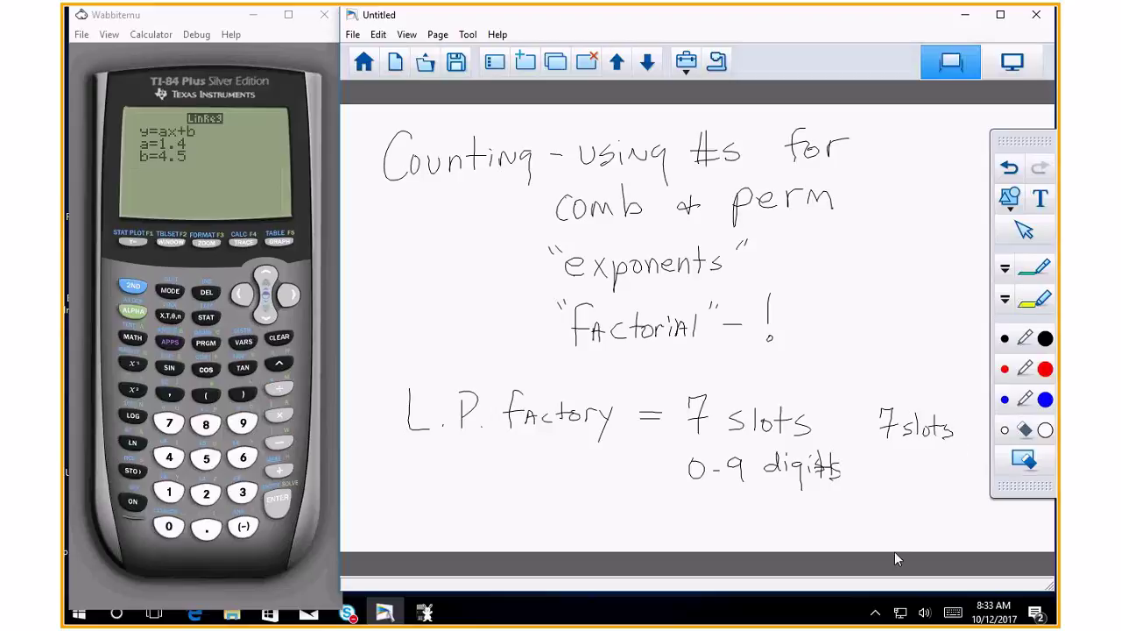
mouse_move(884, 461)
mouse_down()
mouse_move(885, 480)
mouse_move(893, 463)
mouse_move(925, 478)
mouse_up()
mouse_move(934, 468)
mouse_down()
mouse_move(930, 492)
mouse_move(959, 484)
mouse_up()
drag(954, 470, 965, 469)
drag(972, 471, 964, 483)
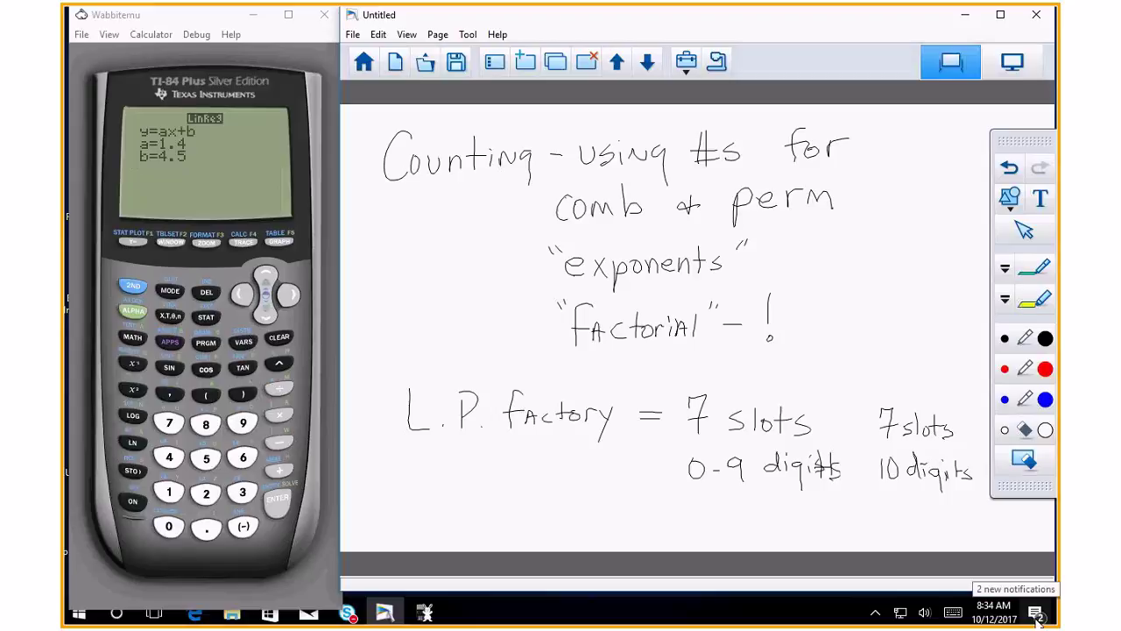
mouse_move(404, 624)
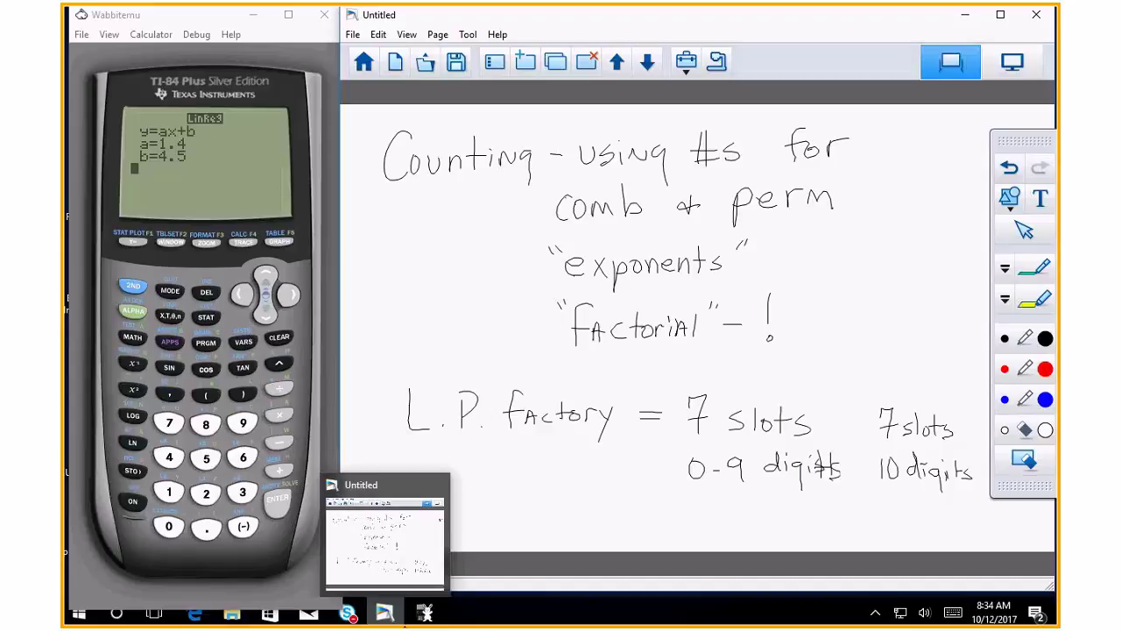
Write the formula (Digits)^slot = 10^7 = under the factory example
mouse_move(499, 487)
mouse_down()
mouse_move(499, 519)
mouse_move(529, 501)
mouse_move(536, 527)
mouse_move(566, 517)
mouse_move(548, 522)
mouse_up()
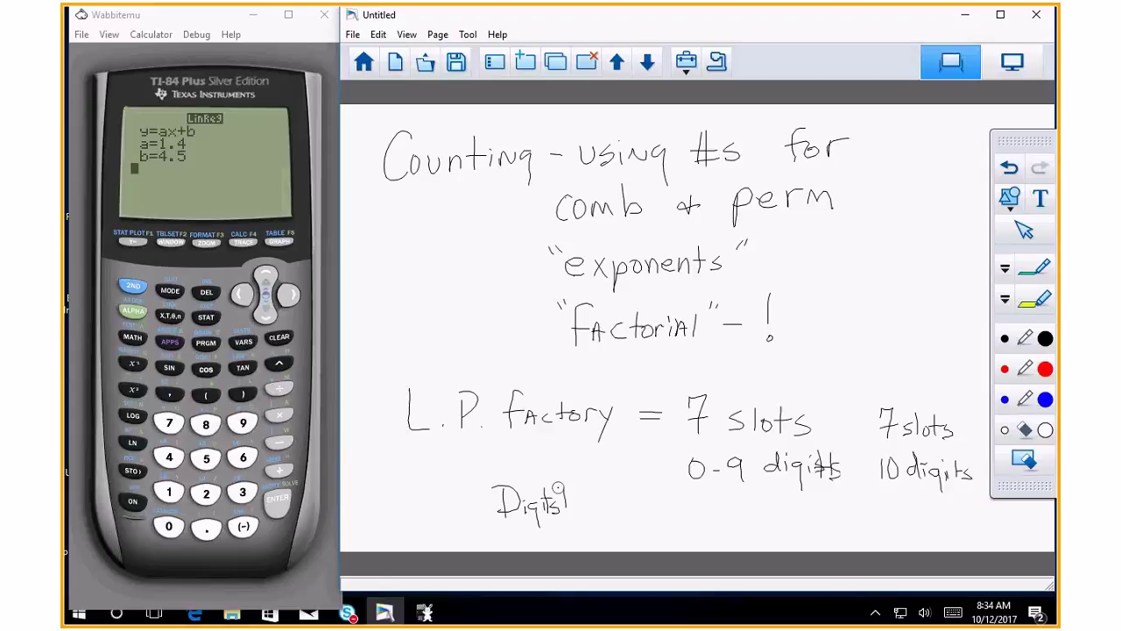
drag(489, 480, 480, 525)
mouse_move(556, 481)
mouse_down()
mouse_move(560, 523)
mouse_move(564, 482)
mouse_move(605, 484)
mouse_up()
drag(593, 473, 610, 471)
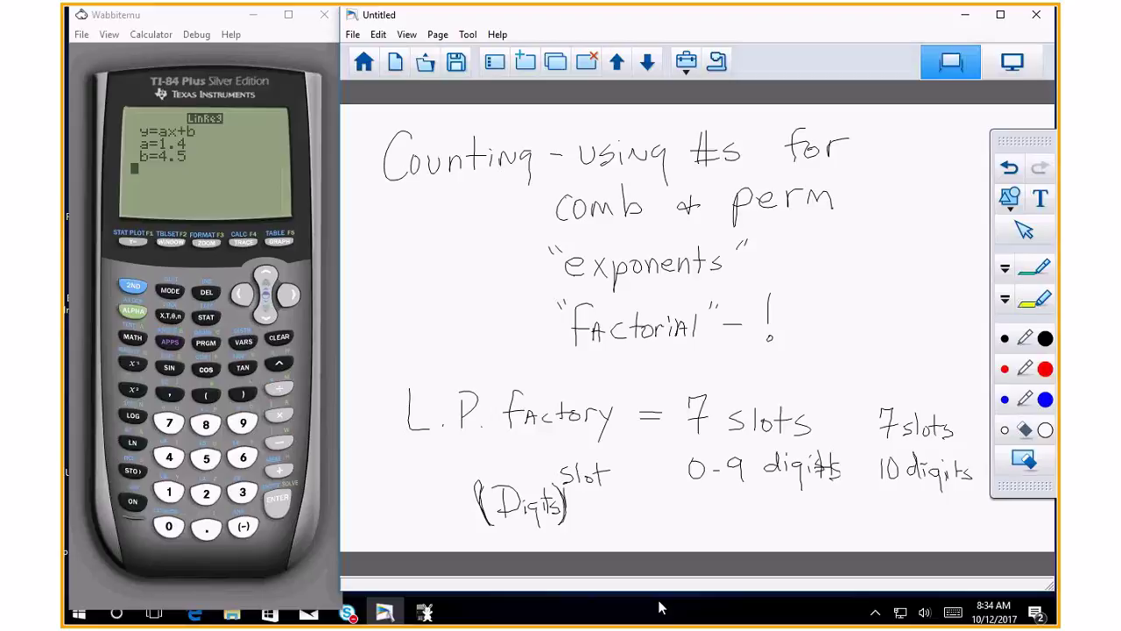
drag(612, 507, 636, 521)
drag(650, 508, 689, 508)
drag(675, 515, 689, 514)
Tick the L.P. factory line, underline 'exponents', and finish the result 10,000,000
drag(366, 373, 382, 359)
drag(559, 282, 718, 279)
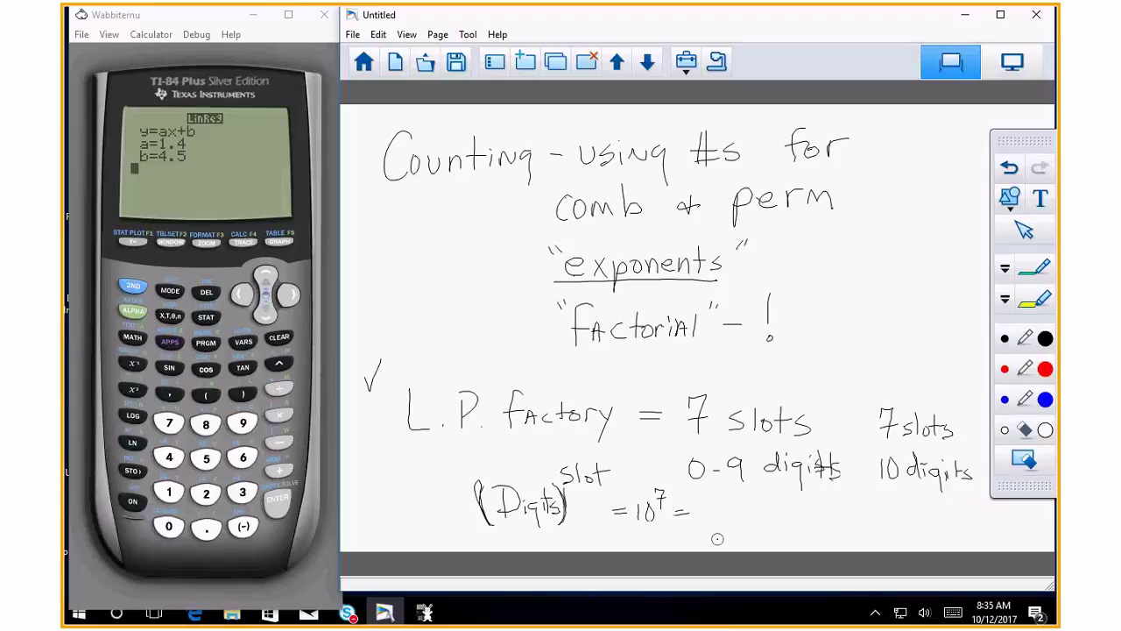
drag(710, 498, 710, 522)
mouse_move(724, 501)
mouse_down()
mouse_move(720, 515)
mouse_move(723, 502)
mouse_move(741, 522)
mouse_move(756, 516)
mouse_up()
mouse_move(774, 504)
mouse_down()
mouse_move(774, 517)
mouse_move(795, 523)
mouse_move(807, 507)
mouse_move(836, 507)
mouse_up()
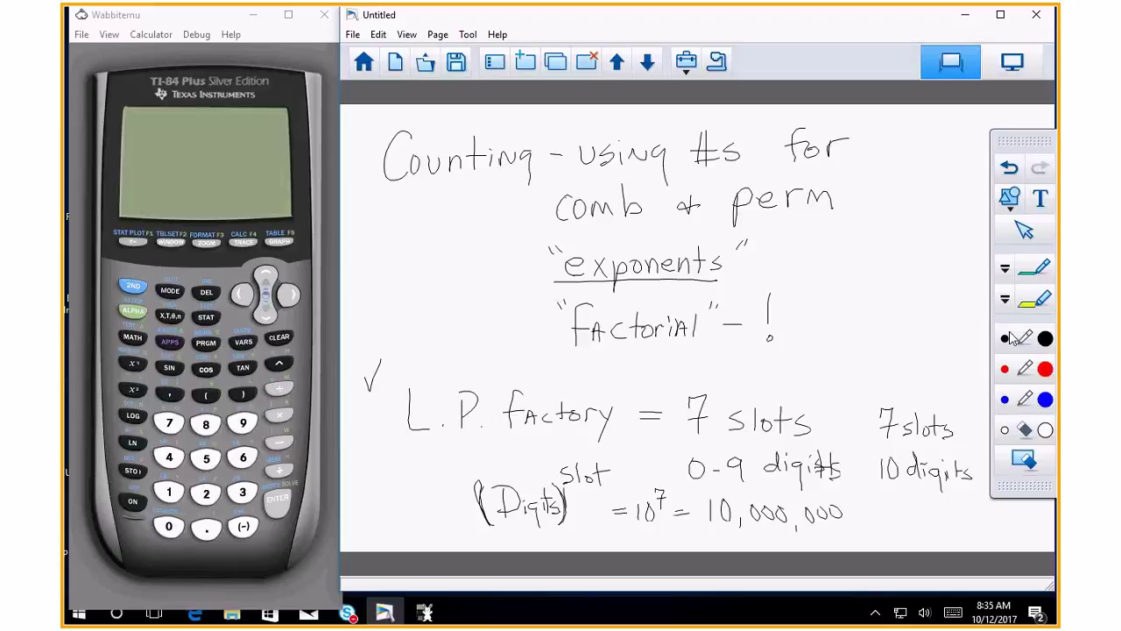
Box-select all the handwriting and scale it down toward the top-left corner
mouse_move(914, 120)
mouse_down()
mouse_move(926, 475)
mouse_move(684, 543)
mouse_up()
mouse_move(385, 613)
click(868, 372)
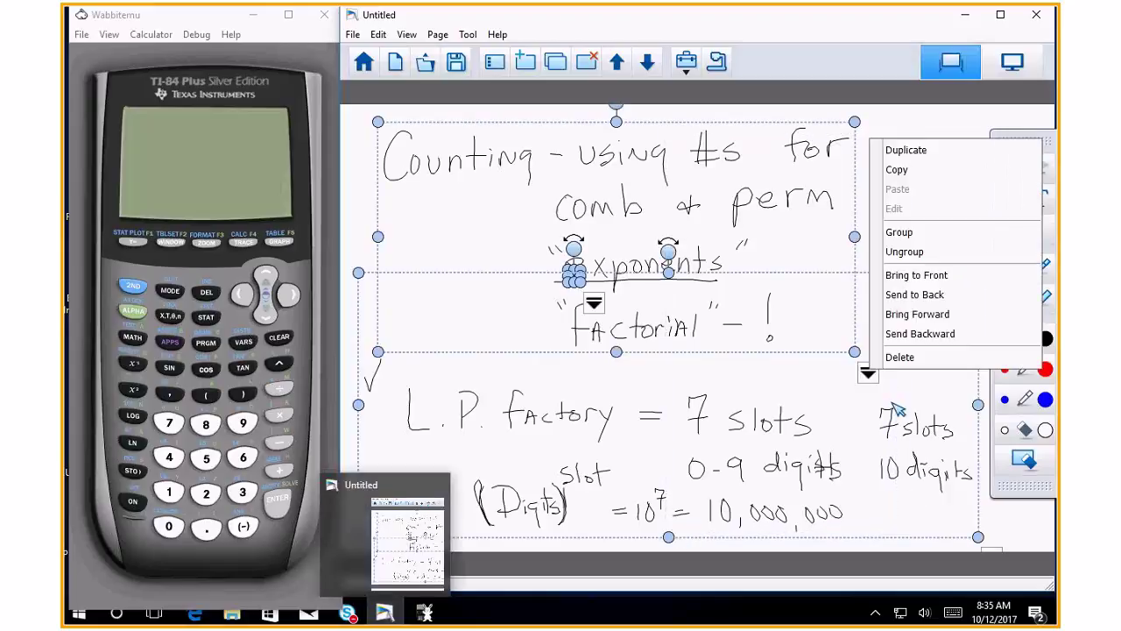
click(911, 277)
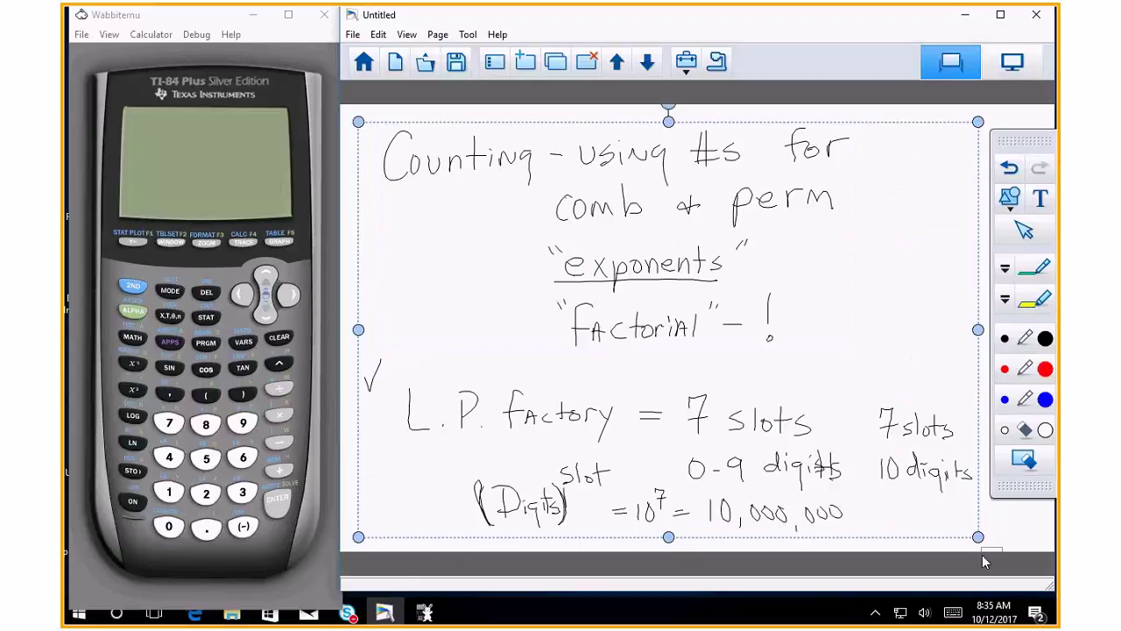
drag(977, 536, 741, 349)
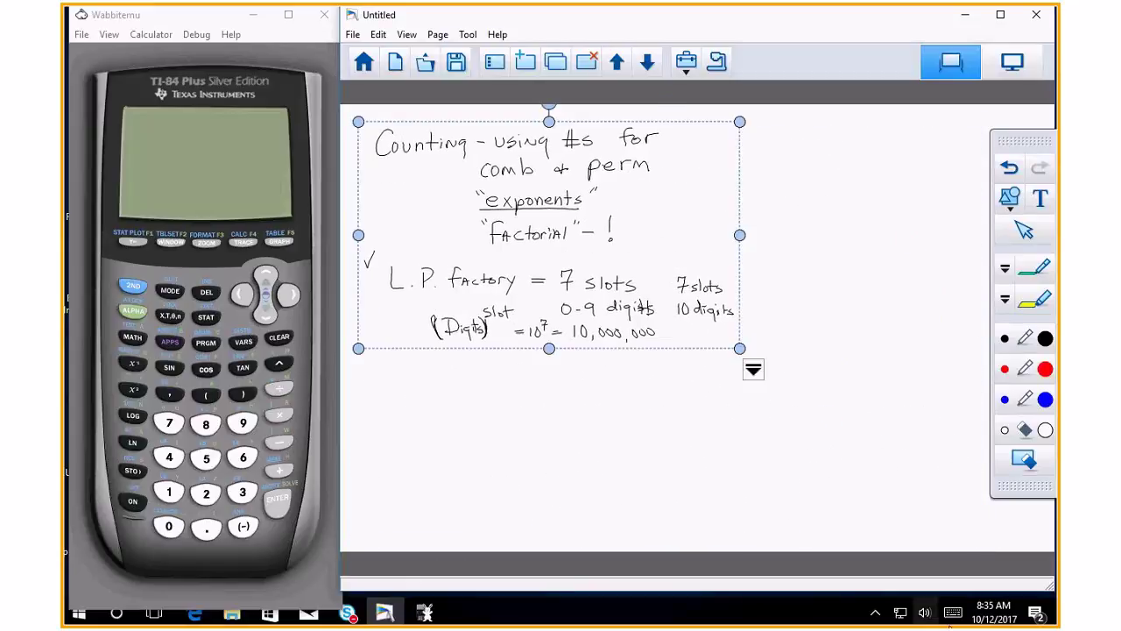
click(1007, 342)
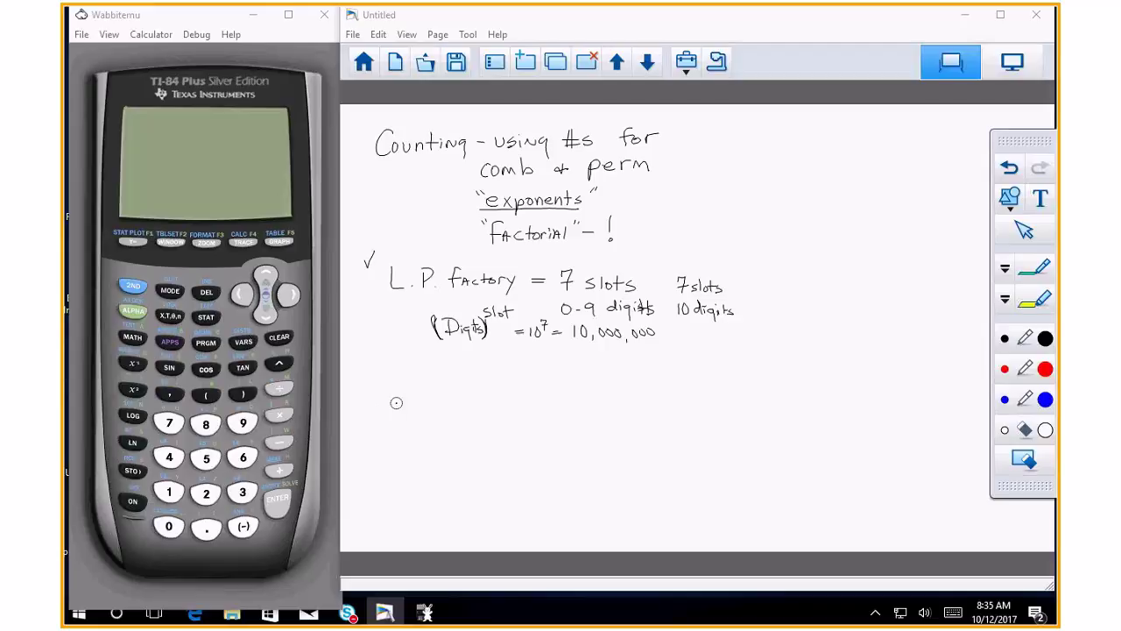
Write 'Letter 6 slots #' below the shrunk notes
drag(392, 390, 404, 410)
drag(407, 404, 580, 410)
drag(591, 399, 603, 410)
drag(596, 396, 648, 412)
drag(659, 391, 656, 411)
drag(645, 399, 662, 397)
drag(644, 406, 662, 404)
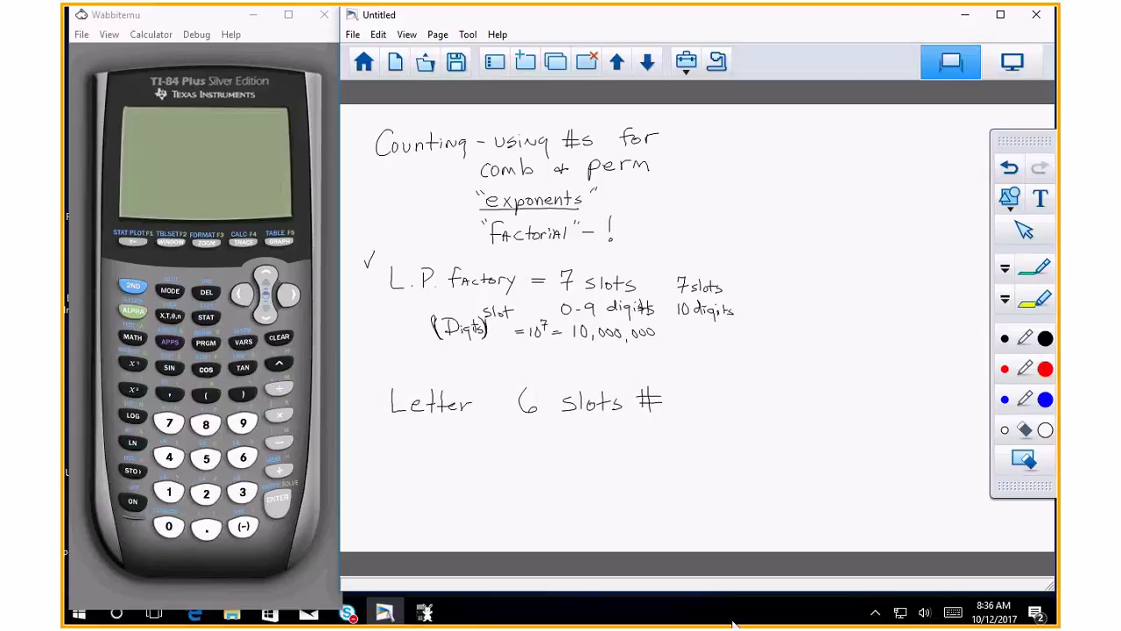
Label '1slot' above Letter and write 26^1 · 10^6 = ____ beneath
drag(413, 473, 435, 484)
drag(401, 363, 408, 378)
mouse_move(424, 362)
mouse_down()
mouse_move(422, 378)
mouse_move(432, 369)
mouse_move(439, 378)
mouse_up()
drag(435, 369, 447, 369)
drag(447, 445, 446, 454)
mouse_move(349, 619)
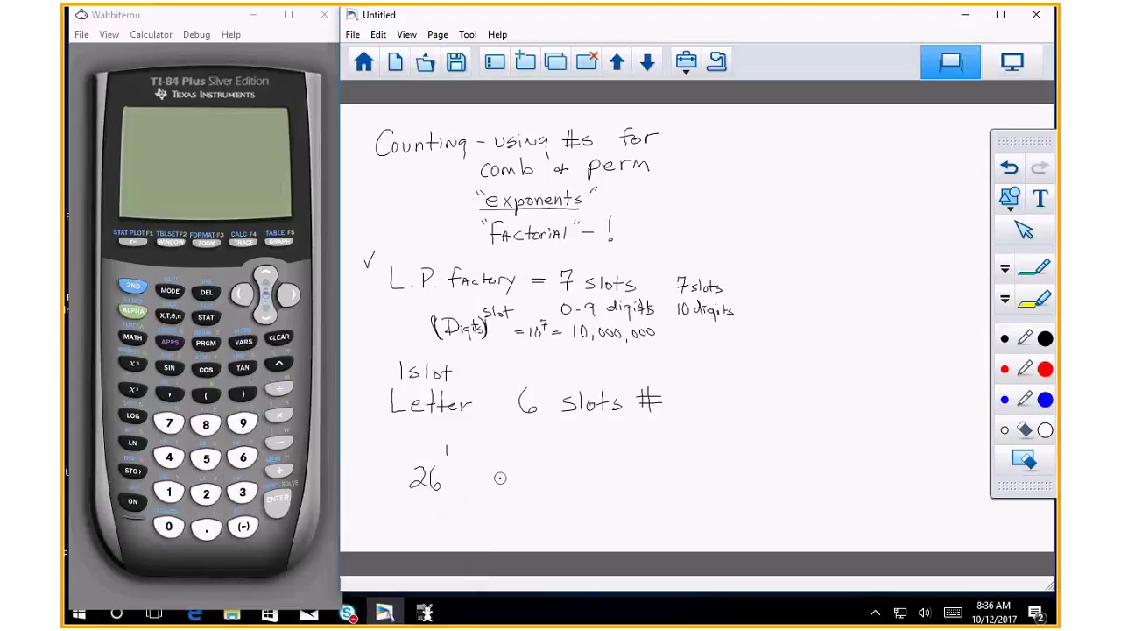
drag(500, 477, 539, 493)
drag(548, 475, 549, 480)
mouse_move(571, 446)
mouse_down()
mouse_move(568, 459)
mouse_move(620, 475)
mouse_up()
drag(603, 481, 747, 490)
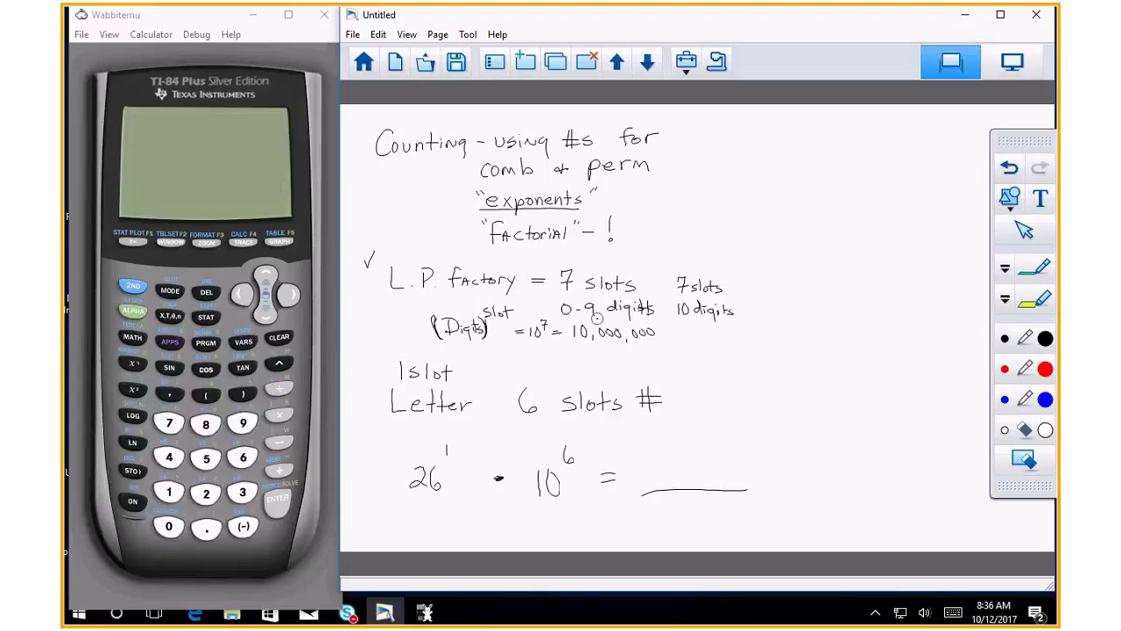
Draw a dividing line under the first example, circle 0-9 and 1slot, and underline the 6
drag(349, 355, 813, 352)
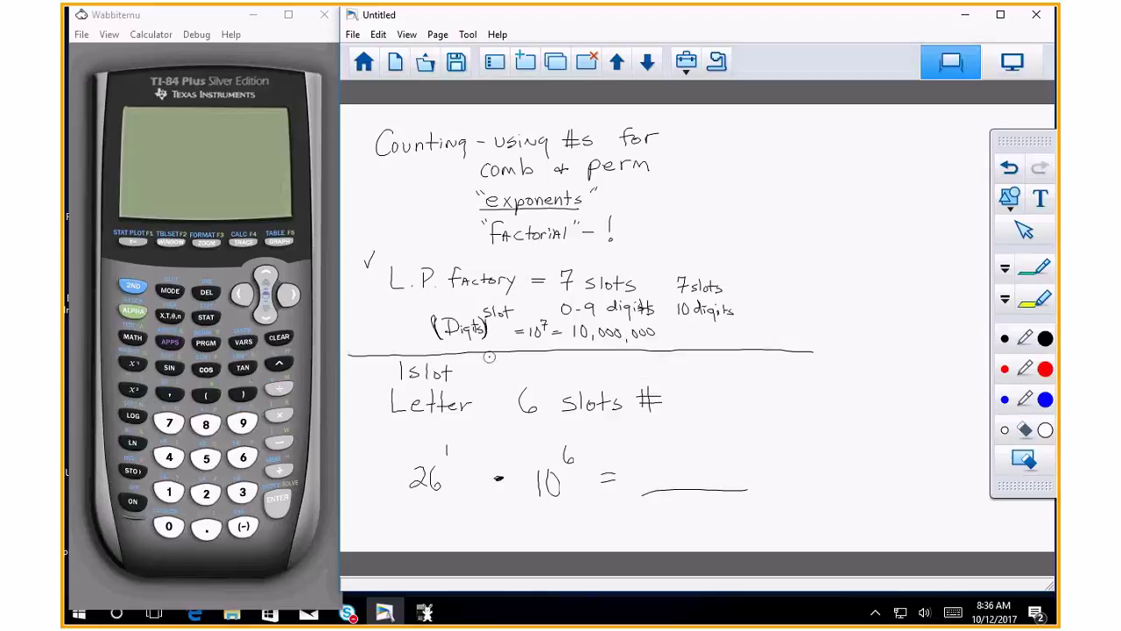
mouse_move(596, 307)
mouse_down()
mouse_move(578, 319)
mouse_move(602, 304)
mouse_up()
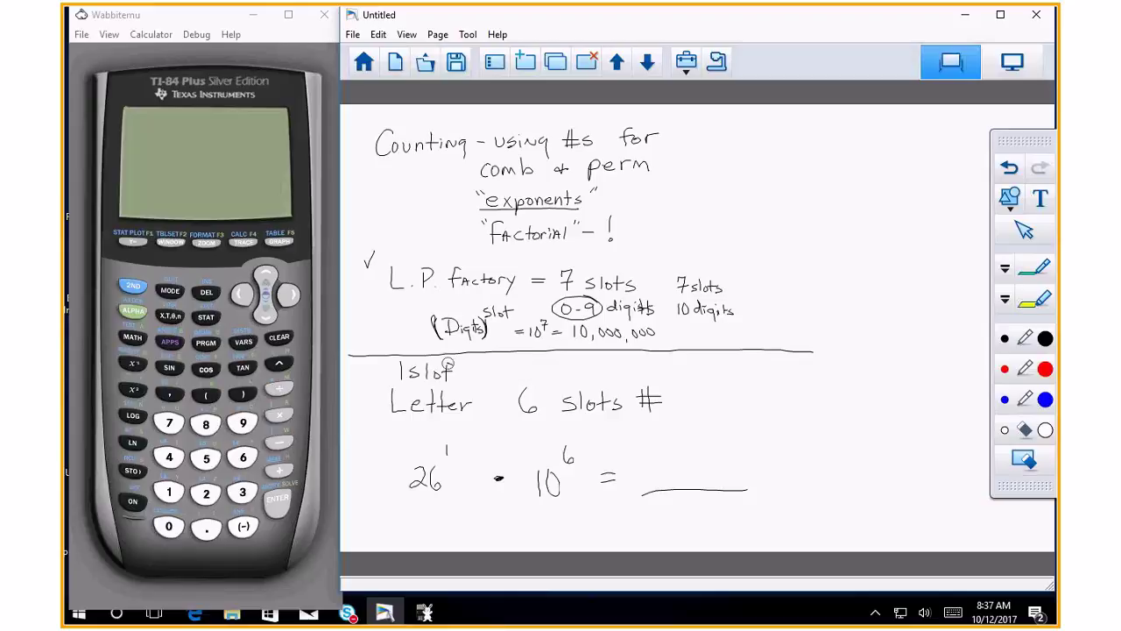
drag(447, 362, 427, 377)
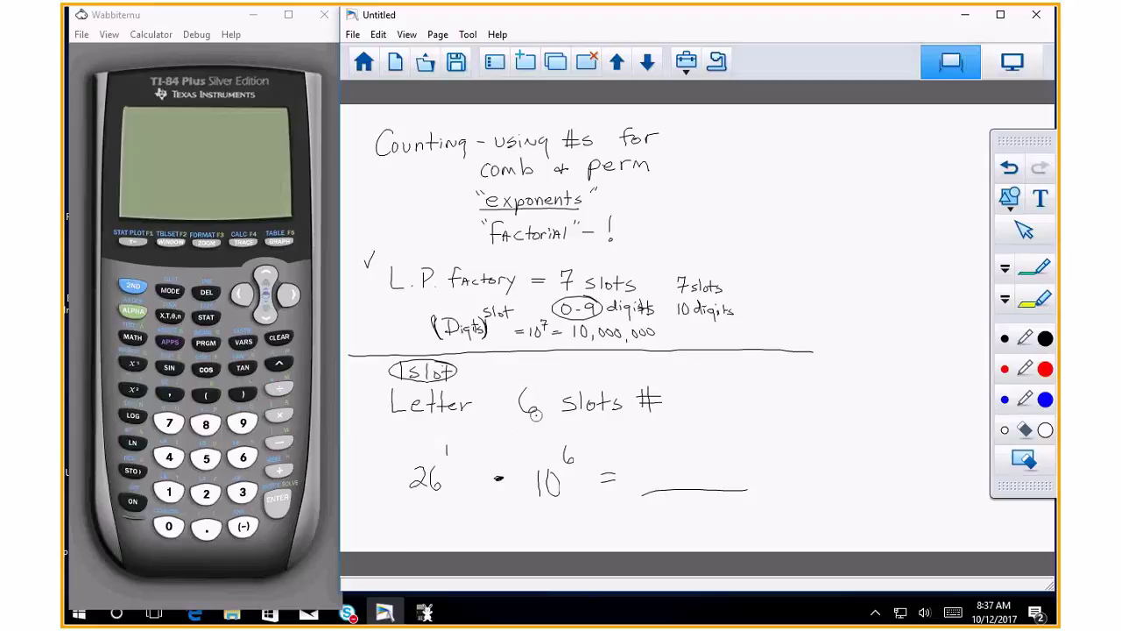
drag(520, 420, 540, 421)
mouse_move(424, 616)
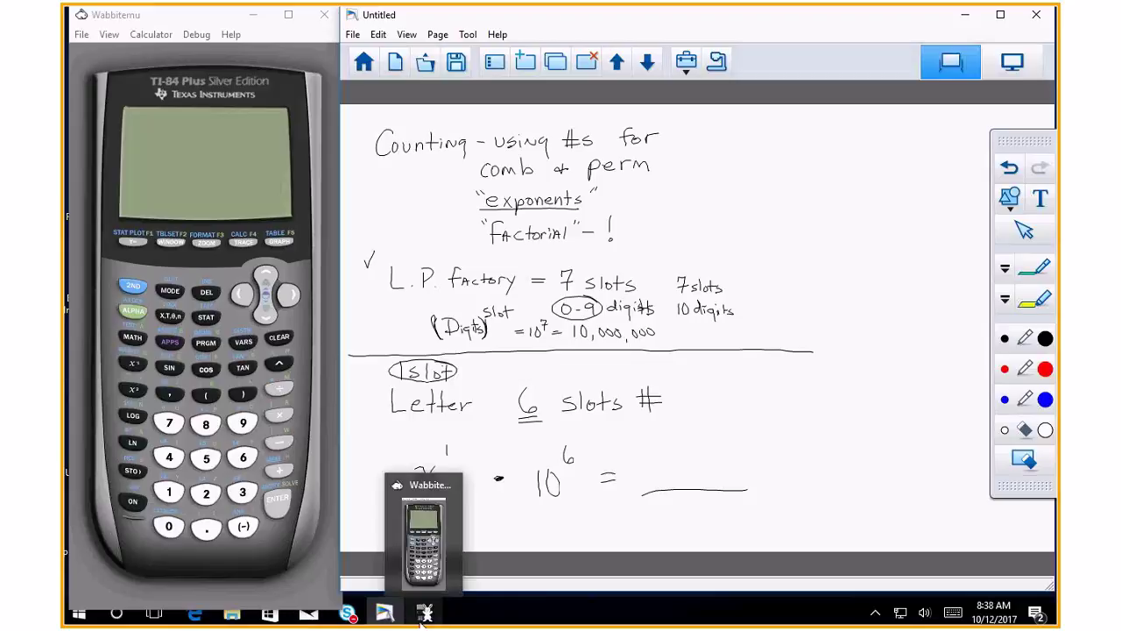
Draw a vertical divider and write 'SC 6 slots' to its right
drag(758, 361, 767, 550)
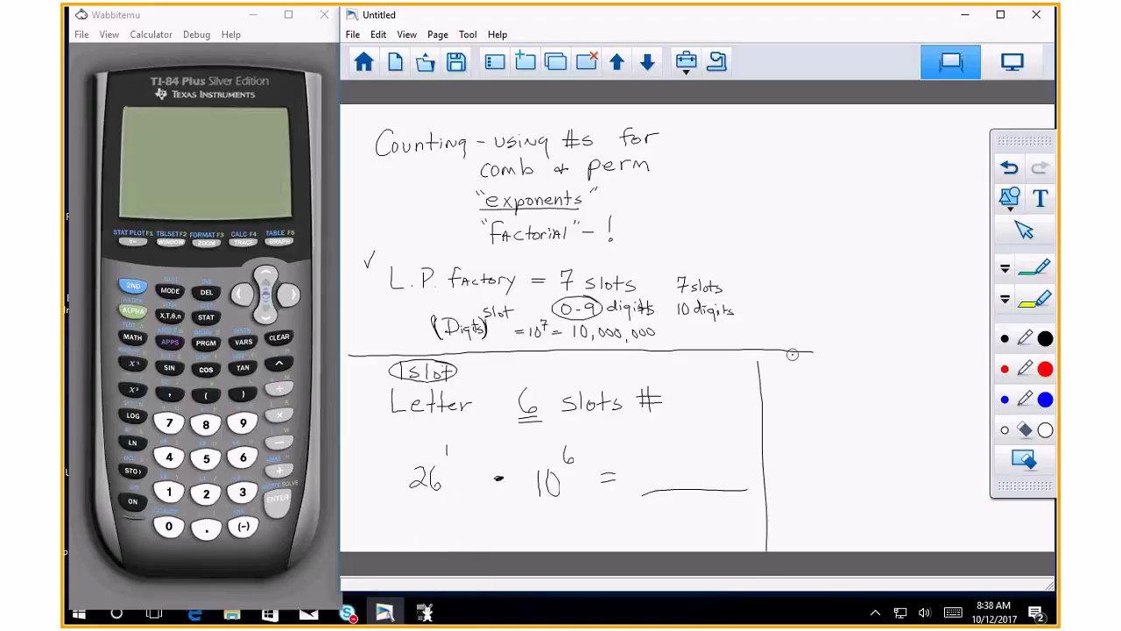
drag(791, 355, 988, 356)
drag(809, 378, 789, 400)
mouse_move(832, 381)
mouse_down()
mouse_move(832, 399)
mouse_move(916, 396)
mouse_up()
drag(929, 385, 937, 396)
drag(930, 384, 948, 396)
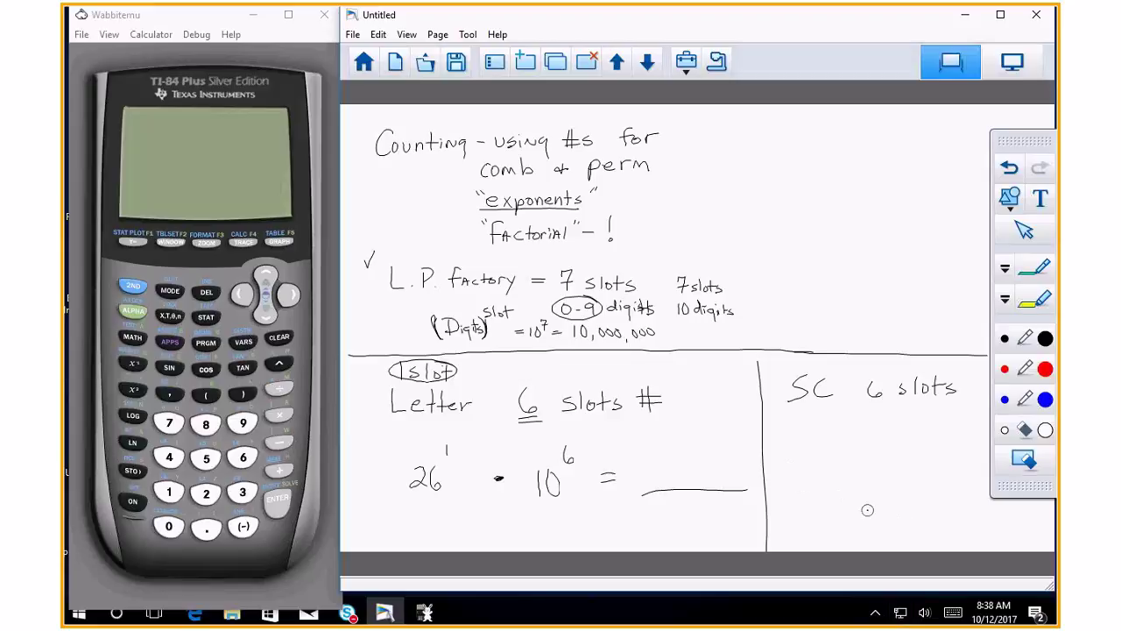
Write 26^3 · 10^3 under 'SC 6 slots' and circle 26 · 10^6
mouse_move(807, 449)
mouse_down()
mouse_move(821, 464)
mouse_move(841, 443)
mouse_move(891, 464)
mouse_move(913, 442)
mouse_up()
click(867, 452)
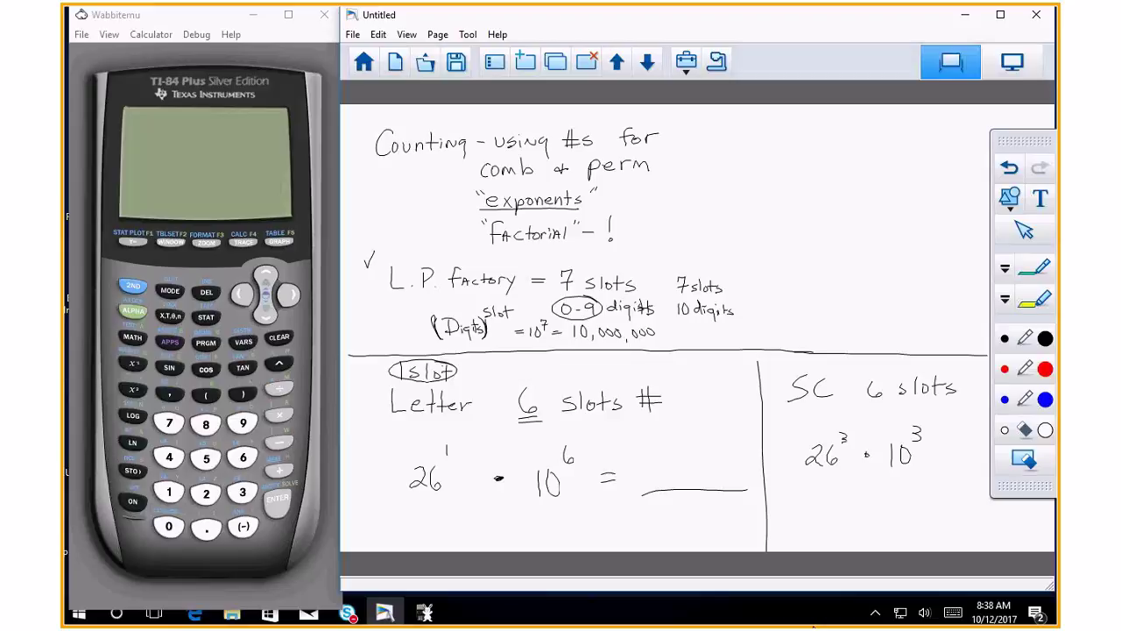
mouse_move(580, 439)
mouse_down()
mouse_move(410, 431)
mouse_move(421, 518)
mouse_move(598, 476)
mouse_move(561, 431)
mouse_up()
mouse_move(378, 618)
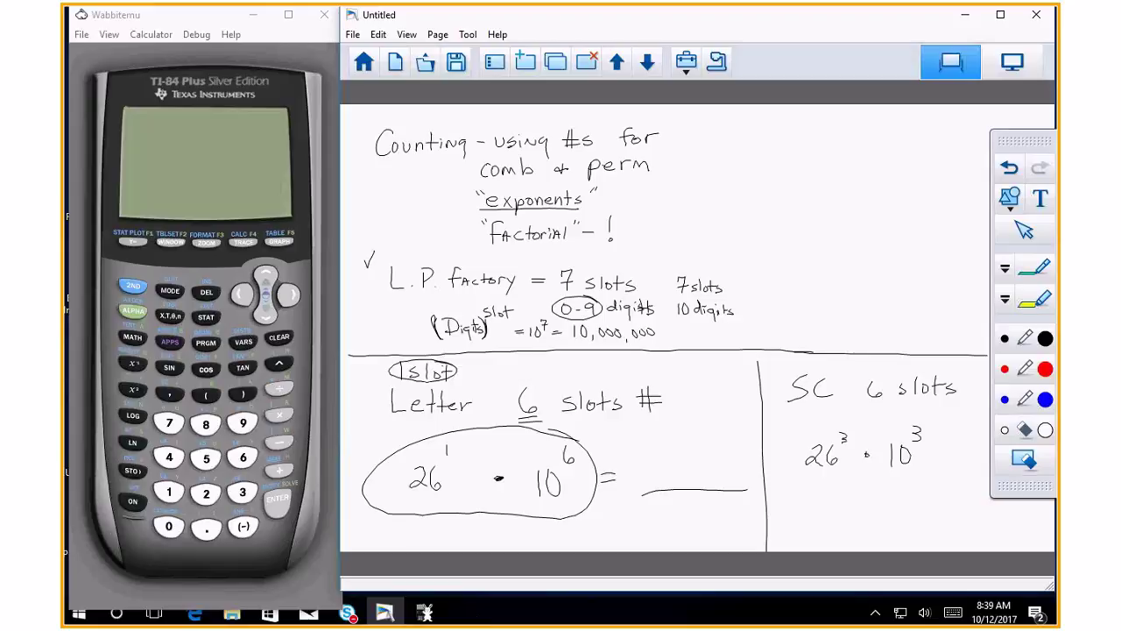
On a fresh page, define factorial as multiplying numbers down to 1, underlining Mult
click(525, 63)
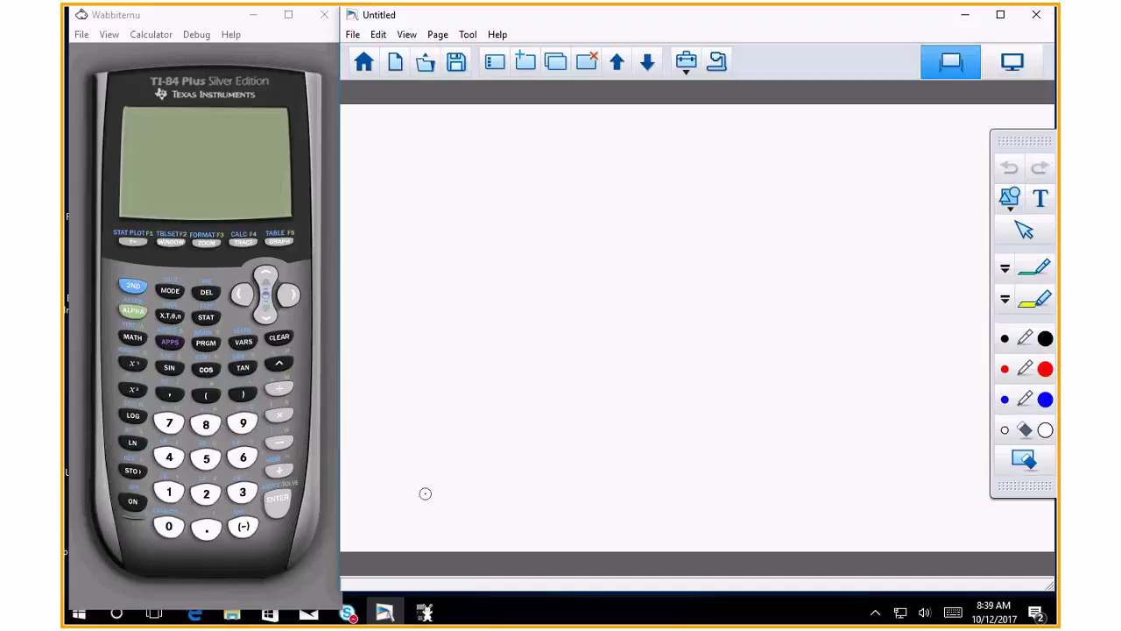
drag(395, 127, 394, 167)
mouse_move(395, 173)
mouse_down()
mouse_move(501, 143)
mouse_move(501, 131)
mouse_move(524, 154)
mouse_move(542, 138)
mouse_move(571, 158)
mouse_up()
mouse_move(557, 144)
mouse_down()
mouse_move(636, 140)
mouse_move(651, 155)
mouse_move(682, 134)
mouse_move(741, 147)
mouse_up()
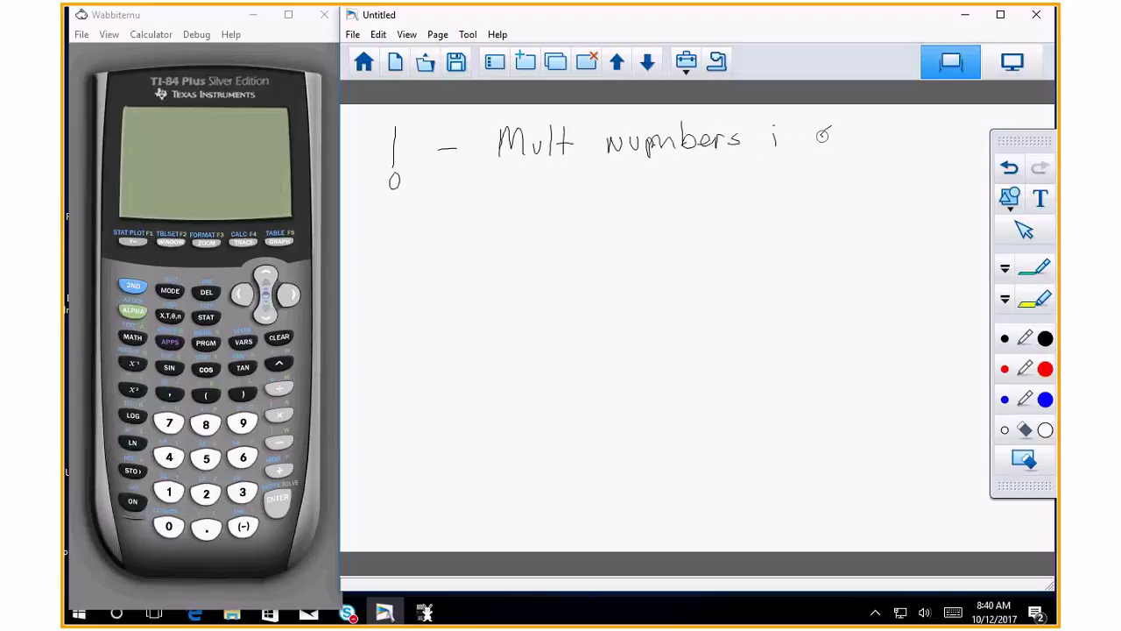
mouse_move(829, 129)
mouse_down()
mouse_move(822, 153)
mouse_move(788, 136)
mouse_move(795, 149)
mouse_move(855, 144)
mouse_move(865, 165)
mouse_up()
click(875, 160)
drag(507, 186, 508, 199)
drag(520, 184, 545, 185)
mouse_move(548, 198)
mouse_down()
mouse_move(594, 200)
mouse_move(607, 181)
mouse_move(650, 196)
mouse_up()
click(677, 190)
drag(499, 158, 575, 157)
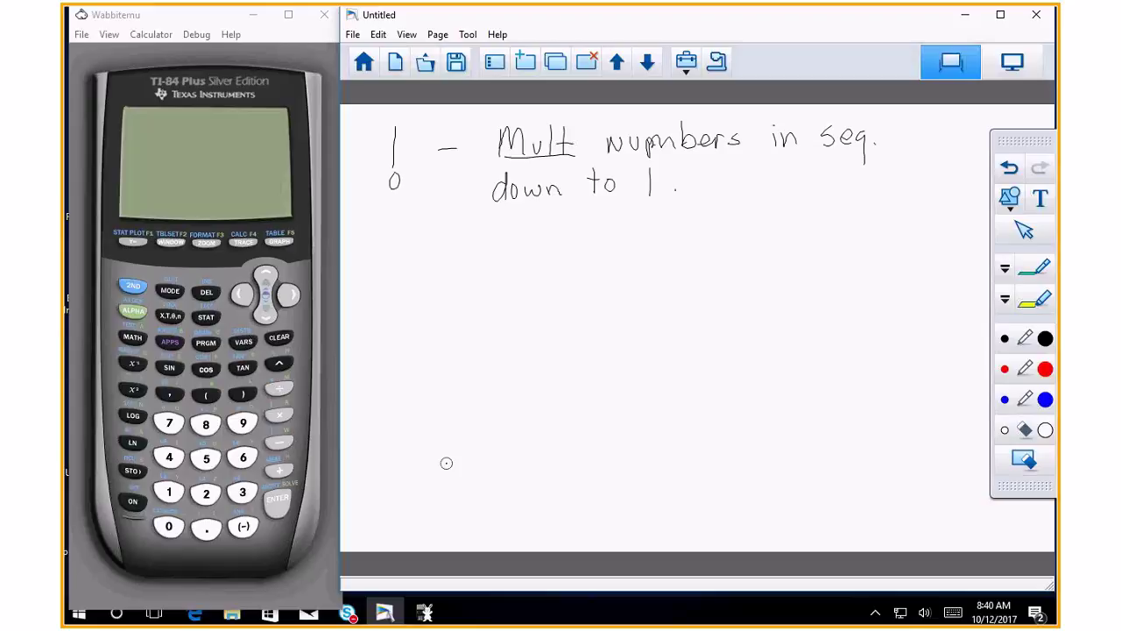
Write the example 3! = 3·2·1 below the definition
drag(400, 264, 392, 298)
click(432, 289)
mouse_move(443, 257)
mouse_down()
mouse_move(438, 282)
mouse_move(479, 279)
mouse_up()
click(431, 295)
drag(464, 288, 479, 288)
drag(505, 270, 503, 300)
click(543, 285)
drag(554, 271, 574, 298)
click(589, 283)
drag(620, 263, 612, 300)
Write 4! = 4·3·2·1 beneath the 3! example
drag(398, 336, 412, 361)
mouse_move(408, 346)
mouse_down()
mouse_move(402, 382)
mouse_move(427, 359)
mouse_move(462, 360)
mouse_up()
click(421, 377)
drag(448, 368, 514, 368)
drag(508, 347, 506, 379)
click(517, 366)
mouse_move(530, 346)
mouse_down()
mouse_move(532, 375)
mouse_move(585, 375)
mouse_up()
click(556, 368)
click(598, 360)
drag(623, 343, 619, 375)
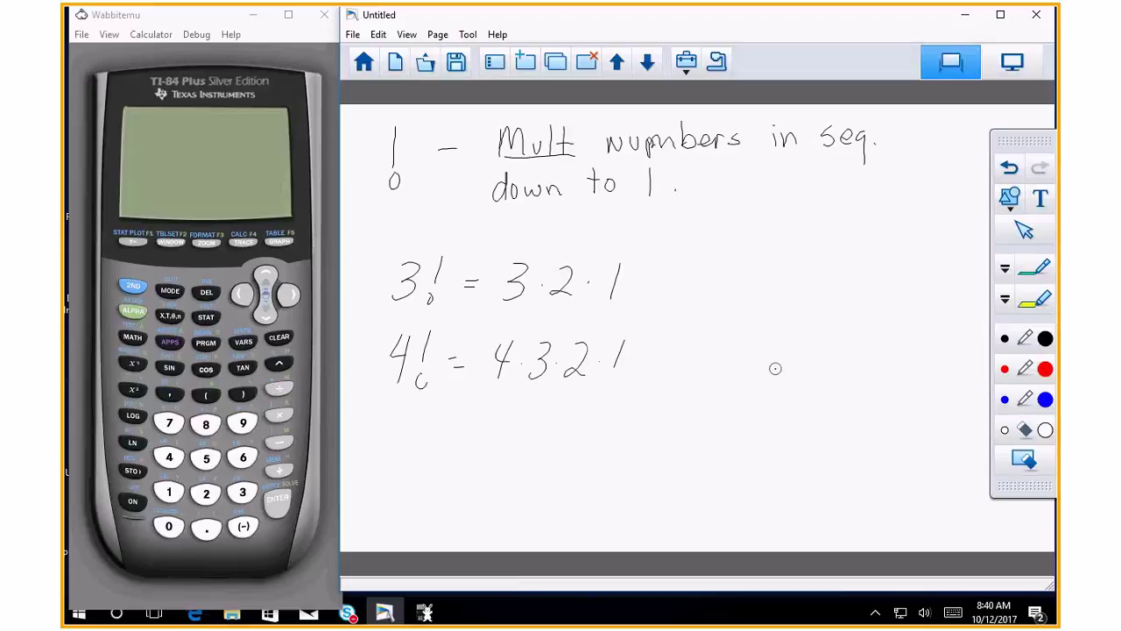
Write the word SMILE to the right of the examples
drag(790, 256, 769, 277)
mouse_move(794, 279)
mouse_down()
mouse_move(813, 259)
mouse_move(824, 278)
mouse_move(867, 279)
mouse_up()
drag(884, 262, 888, 277)
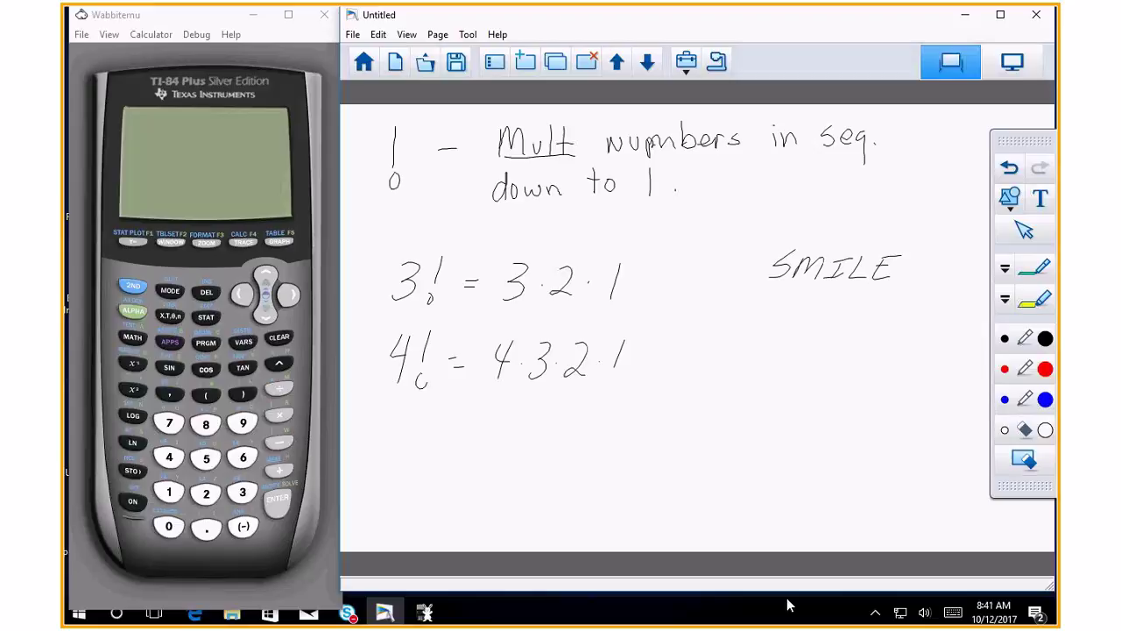
Write 5! = 5·4·3·2·1 below SMILE
drag(755, 317, 747, 345)
mouse_move(759, 318)
mouse_down()
mouse_move(779, 316)
mouse_move(785, 332)
mouse_up()
drag(778, 348, 855, 339)
click(838, 341)
mouse_move(852, 327)
mouse_down()
mouse_move(851, 347)
mouse_move(862, 346)
mouse_up()
click(861, 339)
click(884, 342)
drag(892, 331, 908, 346)
click(916, 339)
drag(927, 327, 924, 348)
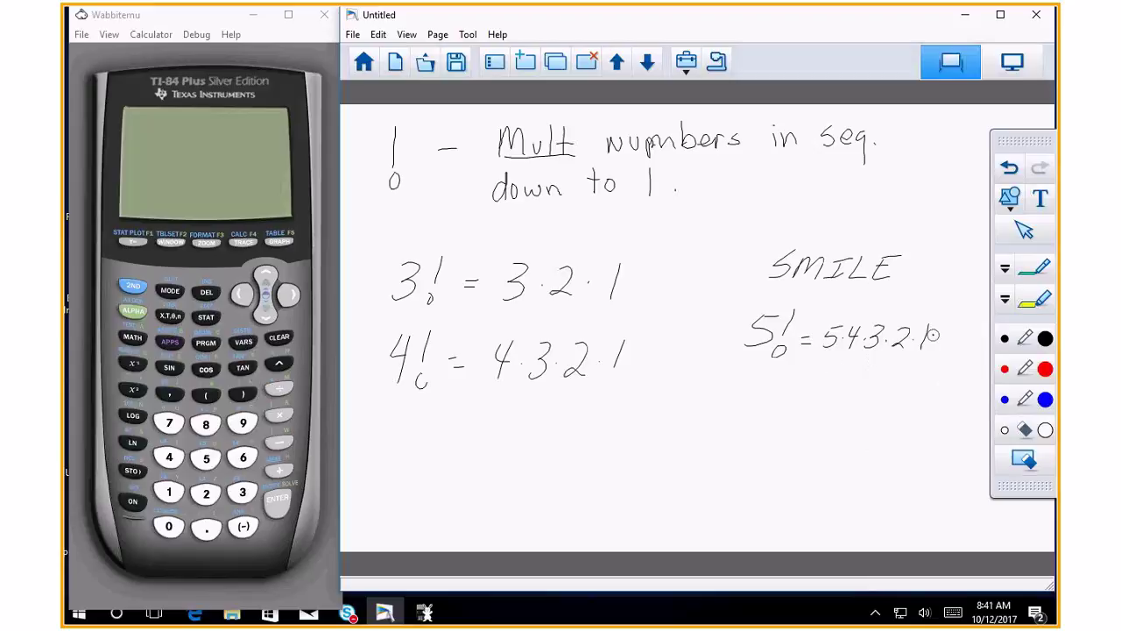
Add = 120 with the result boxed, then start a new blank page
drag(936, 335, 946, 334)
drag(937, 341, 966, 346)
drag(973, 329, 972, 330)
drag(942, 325, 943, 353)
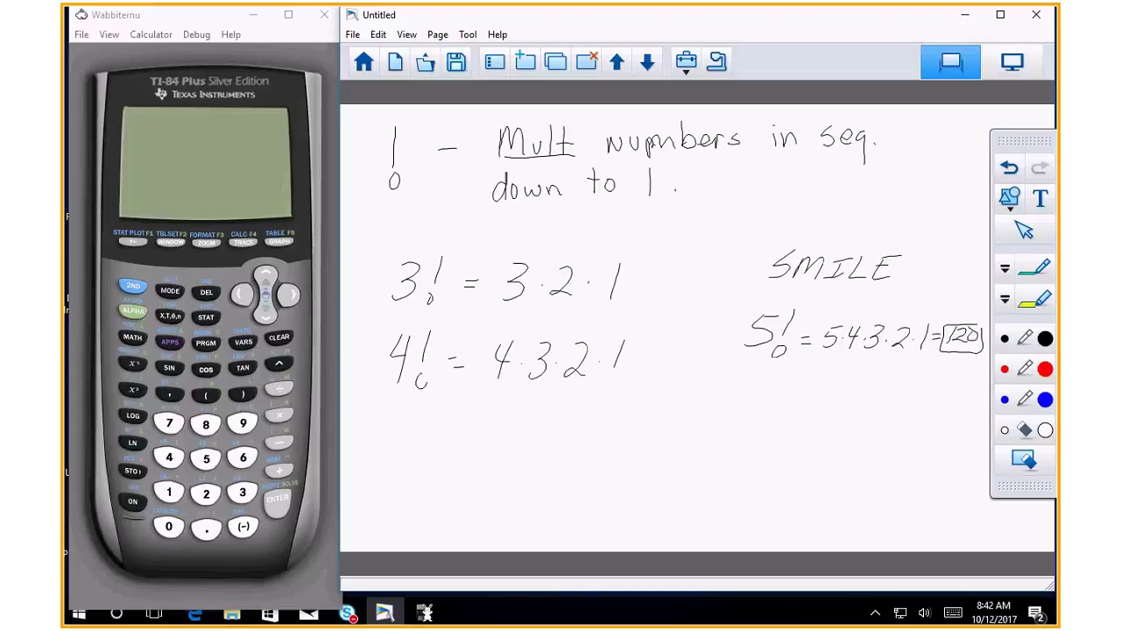
mouse_move(936, 375)
mouse_down()
mouse_move(944, 362)
mouse_move(975, 366)
mouse_up()
click(525, 61)
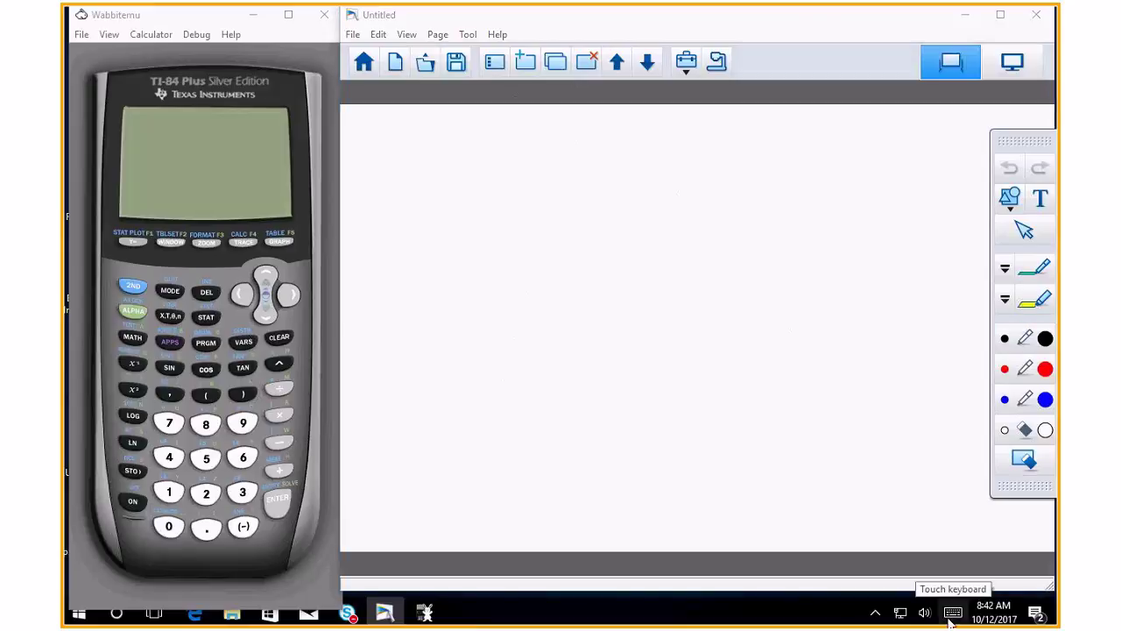
Write underlined 'Comb. = order' at the top and cross out order
mouse_move(400, 123)
mouse_down()
mouse_move(393, 171)
mouse_move(447, 163)
mouse_up()
mouse_move(454, 125)
mouse_down()
mouse_move(454, 163)
mouse_move(375, 177)
mouse_up()
mouse_move(512, 147)
mouse_down()
mouse_move(501, 155)
mouse_move(584, 144)
mouse_up()
mouse_move(599, 146)
mouse_down()
mouse_move(606, 161)
mouse_move(629, 160)
mouse_up()
mouse_move(640, 162)
mouse_down()
mouse_move(662, 138)
mouse_move(550, 178)
mouse_up()
drag(599, 149, 642, 171)
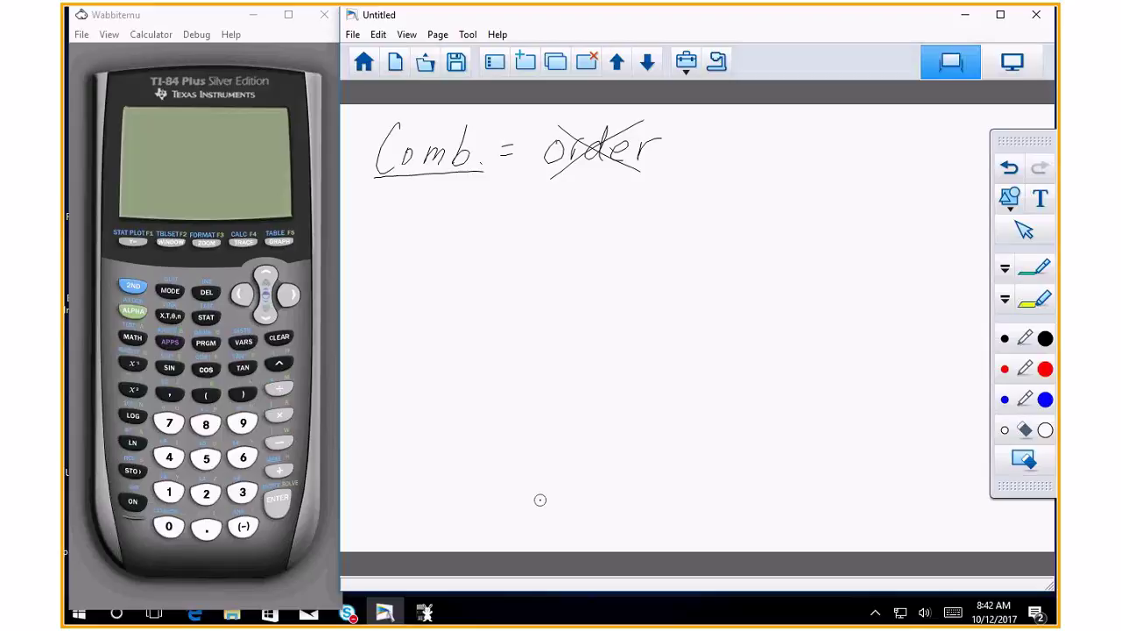
Write underlined 'Perm = order' below the Comb heading
mouse_move(383, 339)
mouse_down()
mouse_move(372, 384)
mouse_move(447, 361)
mouse_move(466, 385)
mouse_up()
drag(490, 363, 510, 362)
mouse_move(491, 371)
mouse_down()
mouse_move(616, 356)
mouse_move(613, 378)
mouse_move(666, 359)
mouse_up()
drag(476, 392, 368, 390)
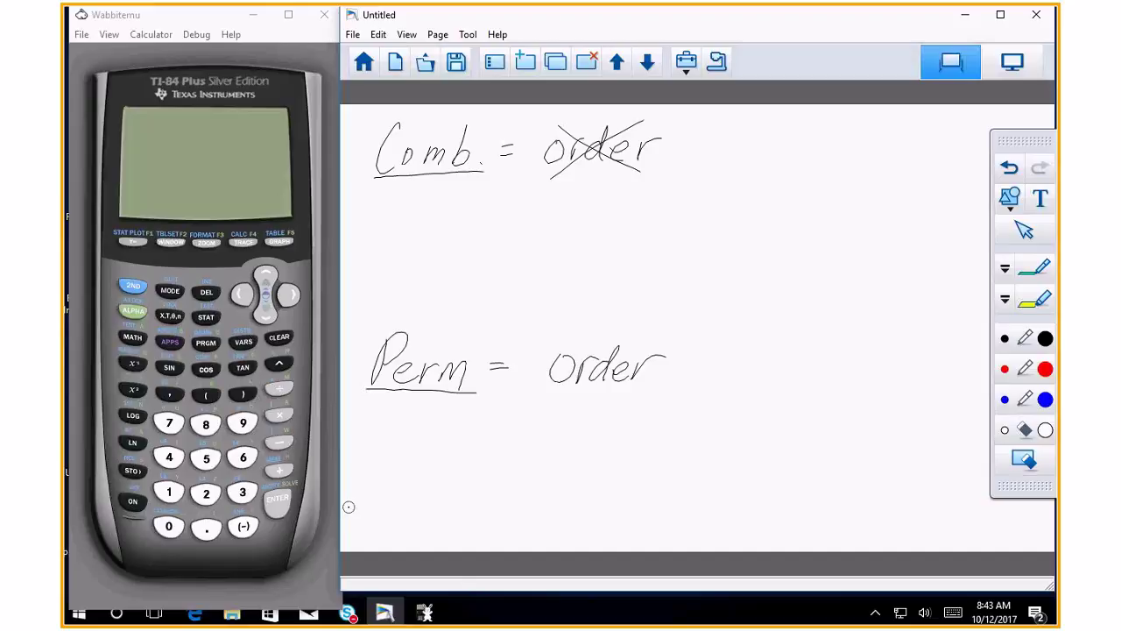
Write nCr under Comb and nPr under Perm, then '= n ⇒ largest #' beside nCr
mouse_move(407, 240)
mouse_down()
mouse_move(416, 228)
mouse_move(473, 226)
mouse_up()
drag(414, 430, 425, 450)
mouse_move(442, 413)
mouse_down()
mouse_move(441, 451)
mouse_move(447, 429)
mouse_move(465, 451)
mouse_up()
mouse_move(384, 616)
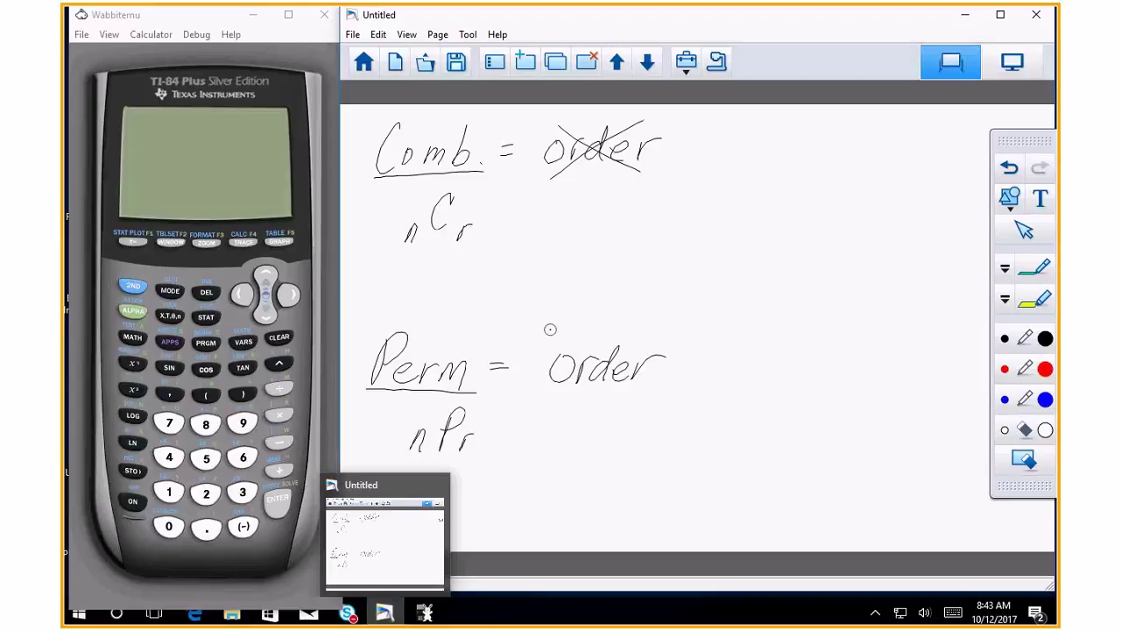
drag(543, 227, 557, 226)
mouse_move(543, 234)
mouse_down()
mouse_move(582, 221)
mouse_move(594, 235)
mouse_move(625, 219)
mouse_move(616, 230)
mouse_up()
mouse_move(656, 204)
mouse_down()
mouse_move(651, 224)
mouse_move(722, 213)
mouse_move(732, 232)
mouse_up()
drag(742, 204, 739, 230)
drag(725, 214, 745, 212)
drag(723, 223, 743, 222)
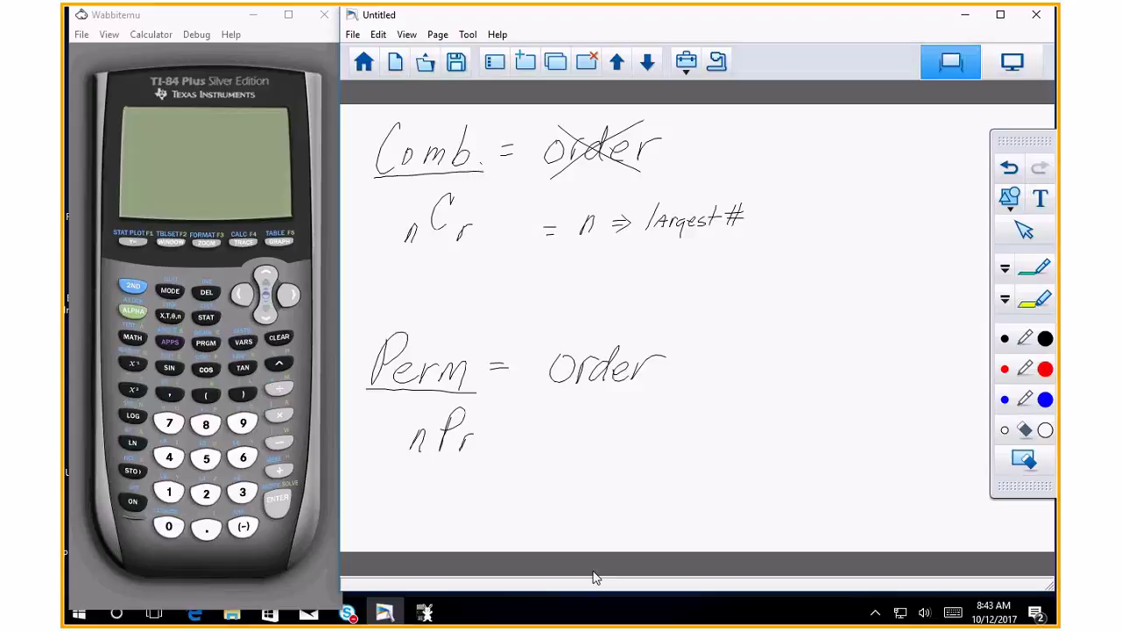
Add '⇒ out of how many' under n, then 'r ⇒ smaller #' below
drag(611, 250, 625, 250)
drag(610, 257, 624, 258)
drag(619, 244, 618, 263)
drag(649, 249, 670, 259)
drag(662, 251, 706, 260)
drag(701, 249, 818, 256)
mouse_move(820, 248)
mouse_down()
mouse_move(840, 251)
mouse_move(832, 277)
mouse_up()
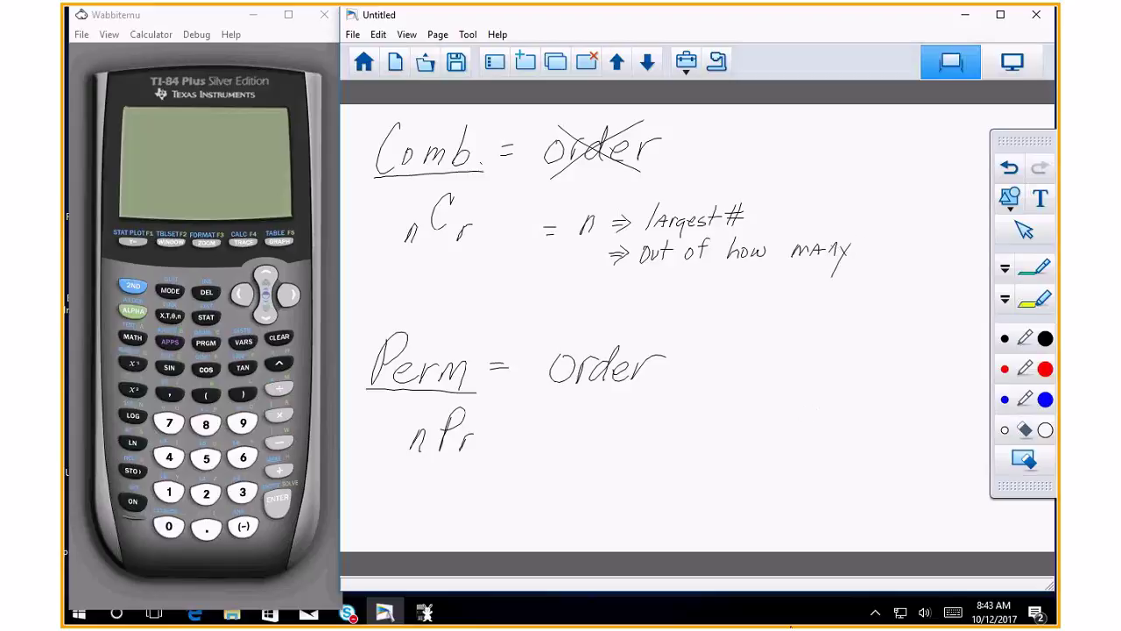
drag(582, 292, 622, 296)
drag(603, 302, 727, 295)
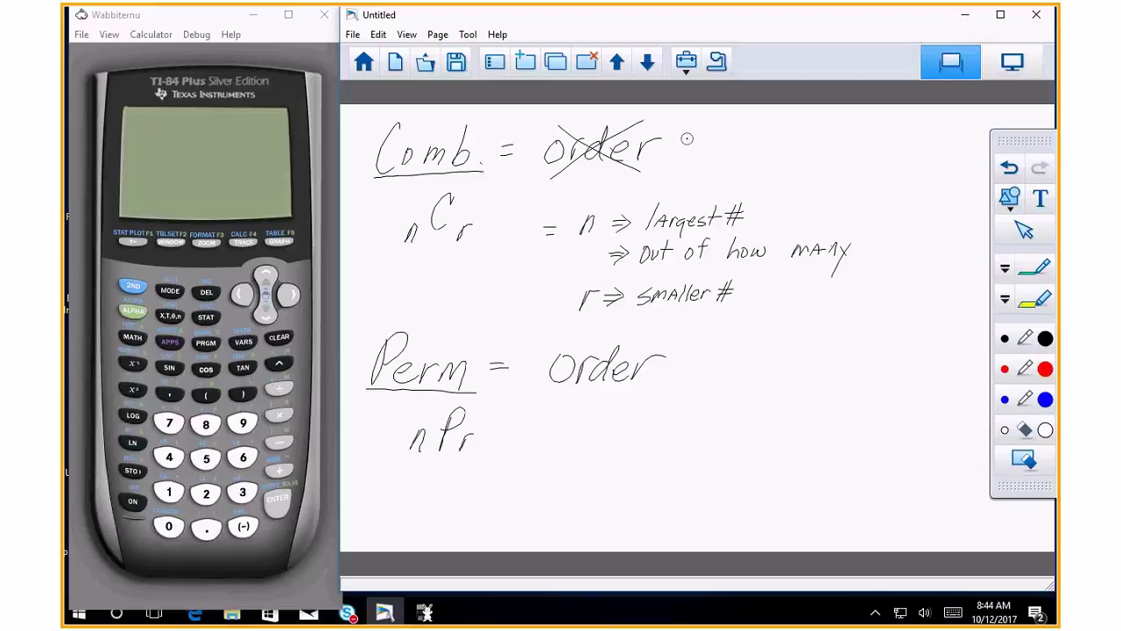
Add '= Pg 277' after Comb's crossed-out order and '= Pg 275' after Perm's order
drag(685, 137, 702, 136)
drag(685, 145, 703, 144)
mouse_move(730, 131)
mouse_down()
mouse_move(751, 165)
mouse_move(804, 137)
mouse_move(793, 156)
mouse_move(823, 154)
mouse_up()
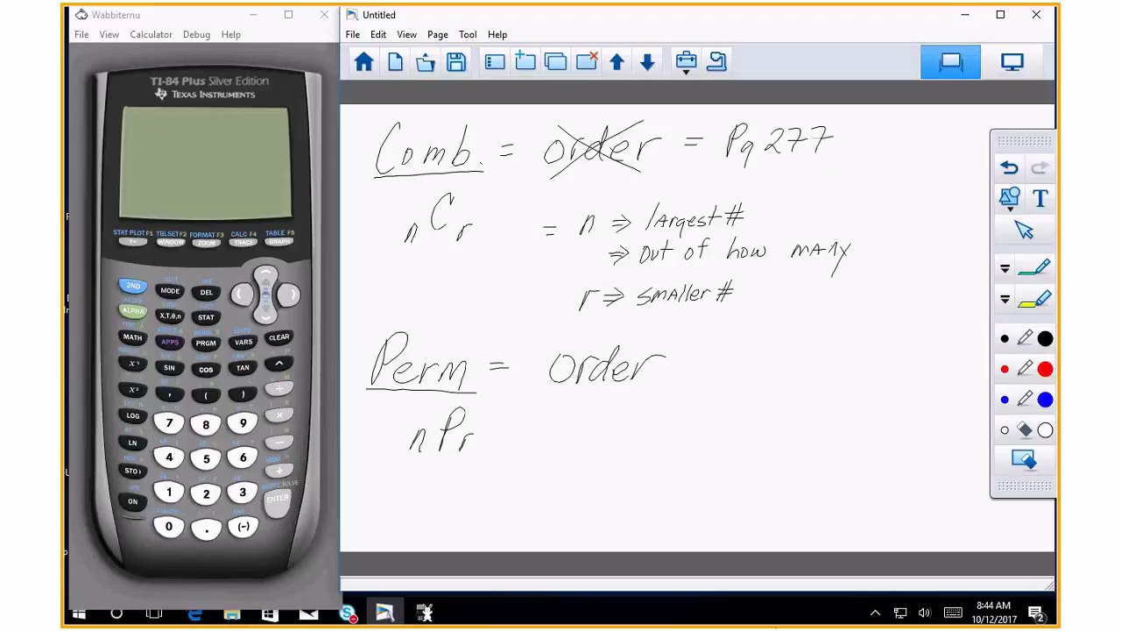
drag(683, 371, 696, 371)
mouse_move(685, 380)
mouse_down()
mouse_move(734, 382)
mouse_move(743, 359)
mouse_move(743, 408)
mouse_up()
mouse_move(769, 362)
mouse_down()
mouse_move(791, 383)
mouse_move(817, 385)
mouse_up()
drag(830, 358, 861, 357)
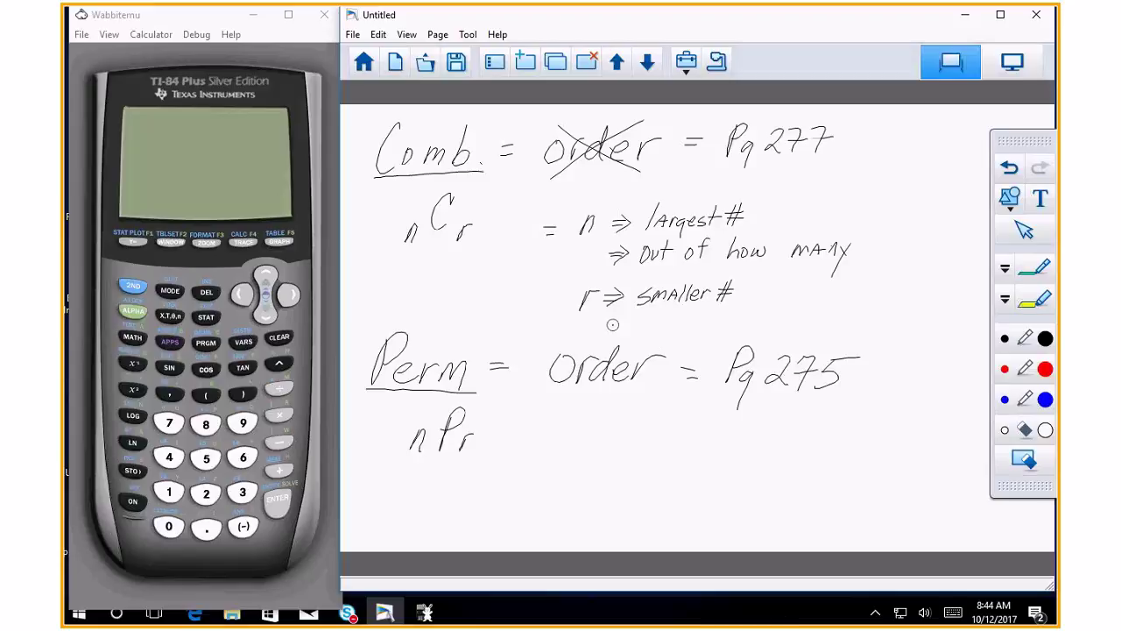
Write "slots" under smaller # to finish the r definition
drag(605, 319, 671, 319)
drag(689, 306, 686, 329)
mouse_move(681, 315)
mouse_down()
mouse_move(697, 314)
mouse_move(695, 328)
mouse_up()
drag(710, 316, 707, 322)
drag(715, 315, 714, 321)
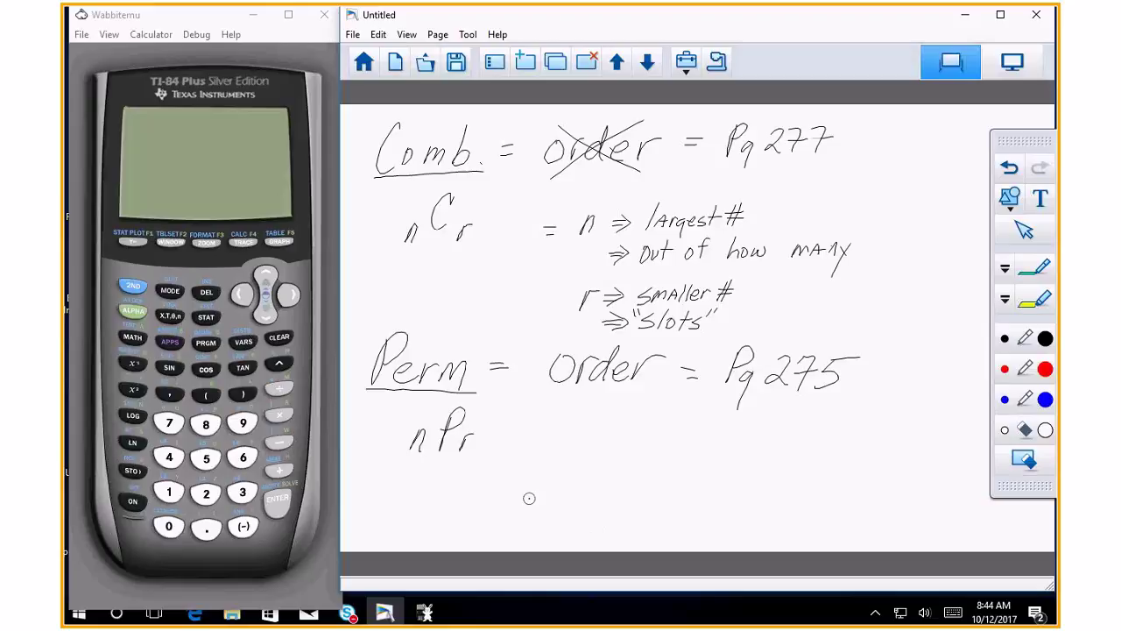
List the permutation examples -Race and -Board(P,VP,S,T) beside nPr
drag(537, 441, 559, 442)
drag(575, 429, 640, 451)
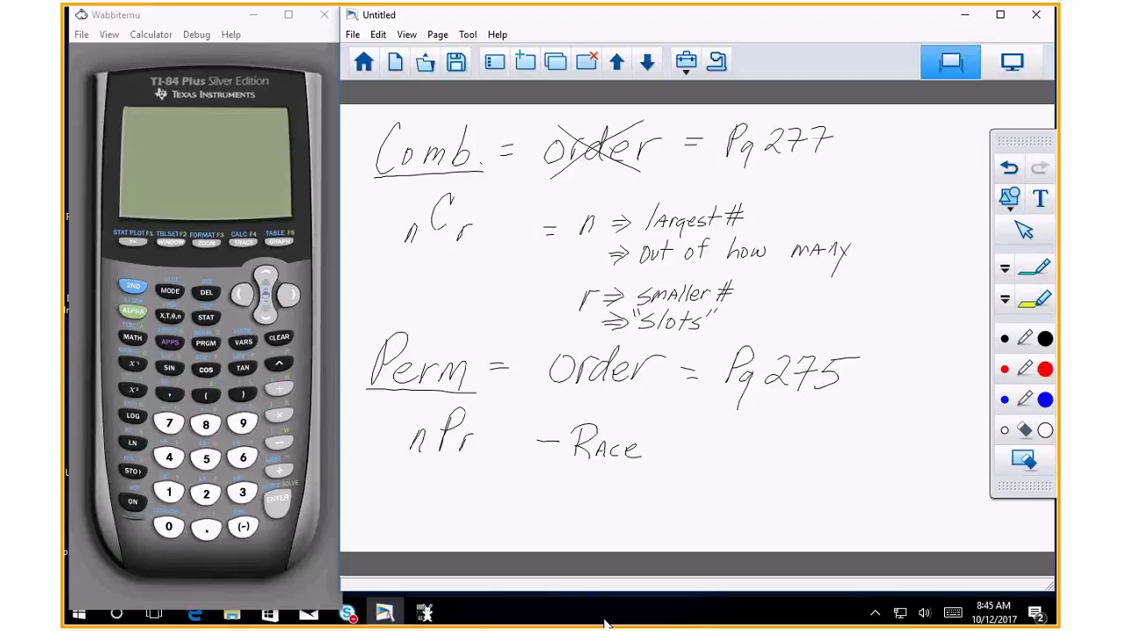
drag(542, 493, 562, 492)
drag(571, 480, 573, 508)
mouse_move(597, 495)
mouse_down()
mouse_move(631, 493)
mouse_move(637, 509)
mouse_move(628, 490)
mouse_move(675, 506)
mouse_up()
drag(675, 480, 676, 493)
mouse_move(689, 505)
mouse_down()
mouse_move(686, 515)
mouse_move(716, 476)
mouse_move(731, 518)
mouse_up()
mouse_move(767, 481)
mouse_down()
mouse_move(746, 504)
mouse_move(759, 517)
mouse_move(805, 482)
mouse_up()
drag(793, 484, 792, 511)
drag(807, 478, 809, 515)
drag(669, 473, 665, 511)
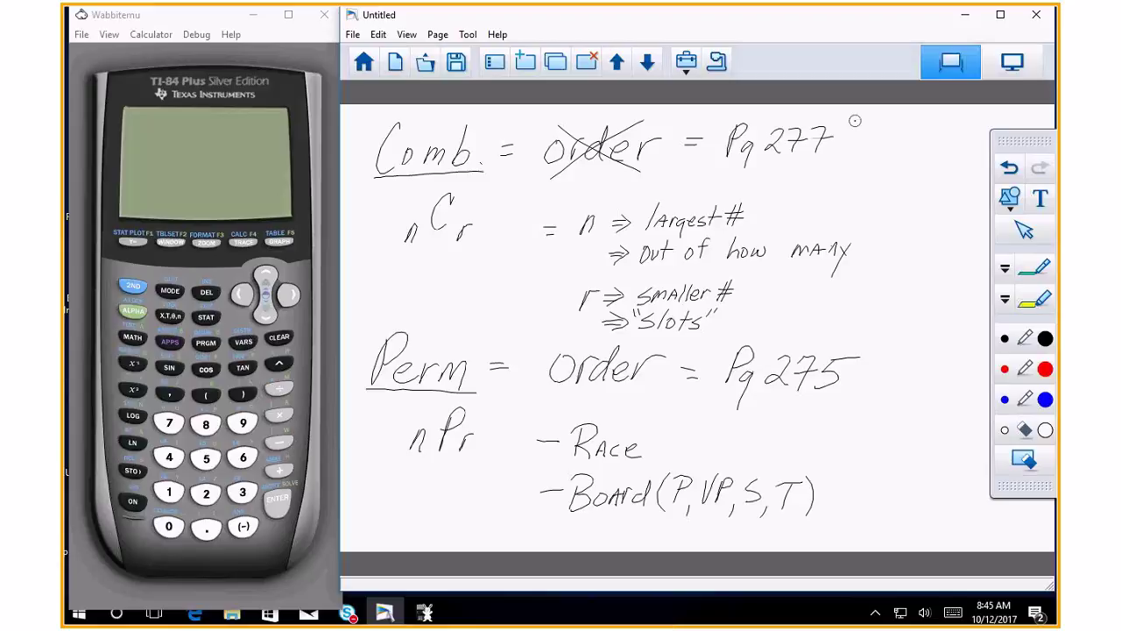
Draw a brace grouping the Comb notes and label it Lottery
mouse_move(851, 120)
mouse_down()
mouse_move(880, 282)
mouse_move(815, 329)
mouse_up()
mouse_move(888, 238)
mouse_down()
mouse_move(903, 252)
mouse_move(914, 229)
mouse_move(944, 230)
mouse_up()
mouse_move(953, 229)
mouse_down()
mouse_move(963, 219)
mouse_move(964, 268)
mouse_up()
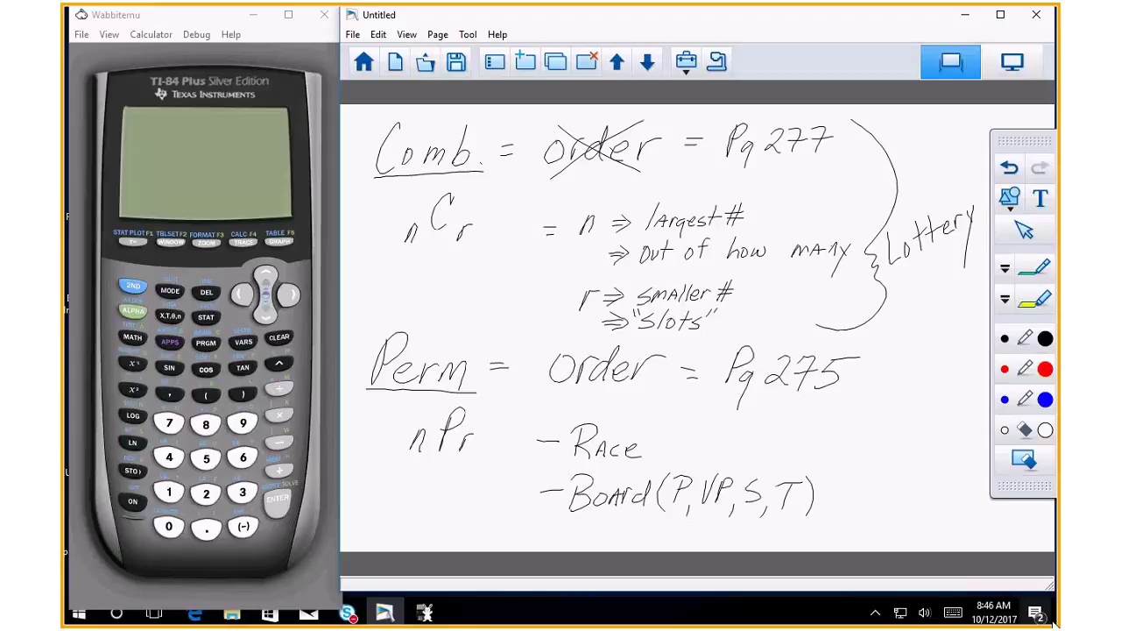
In Wabbitemu, clear the old LinReg result and show the MATH PRB menu with nPr, nCr and !
key(alt+Tab)
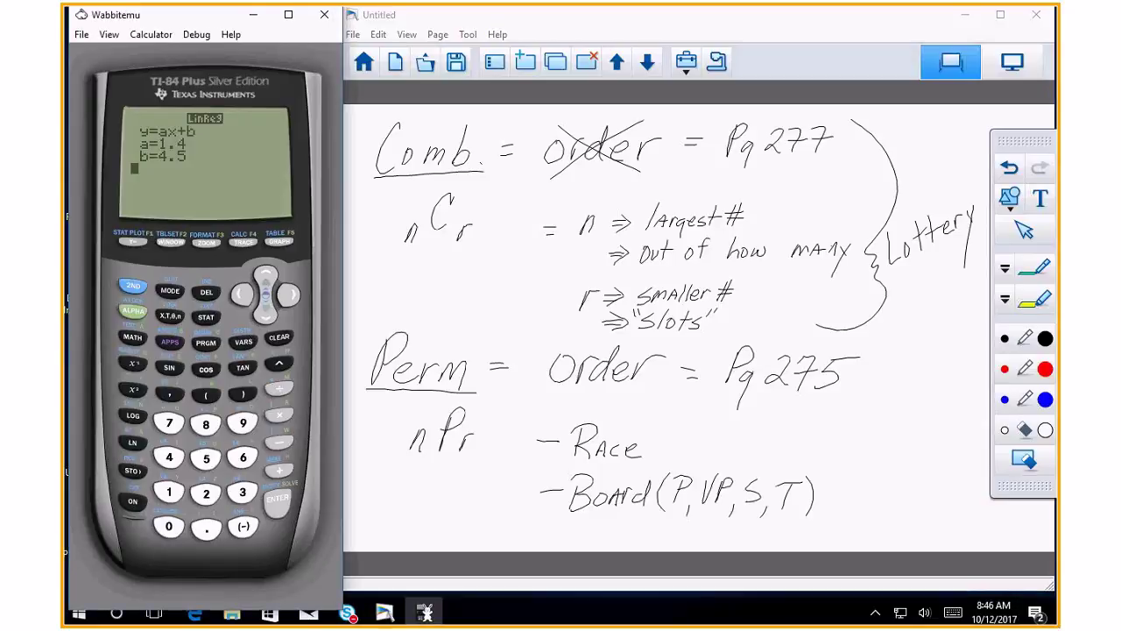
key(BackSpace)
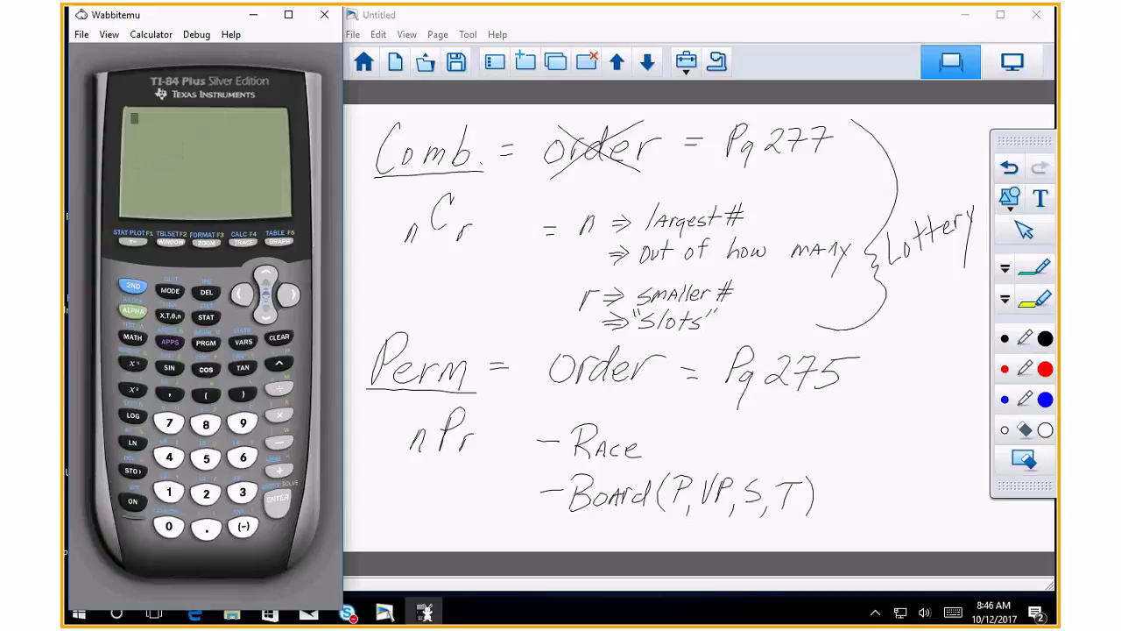
key(a)
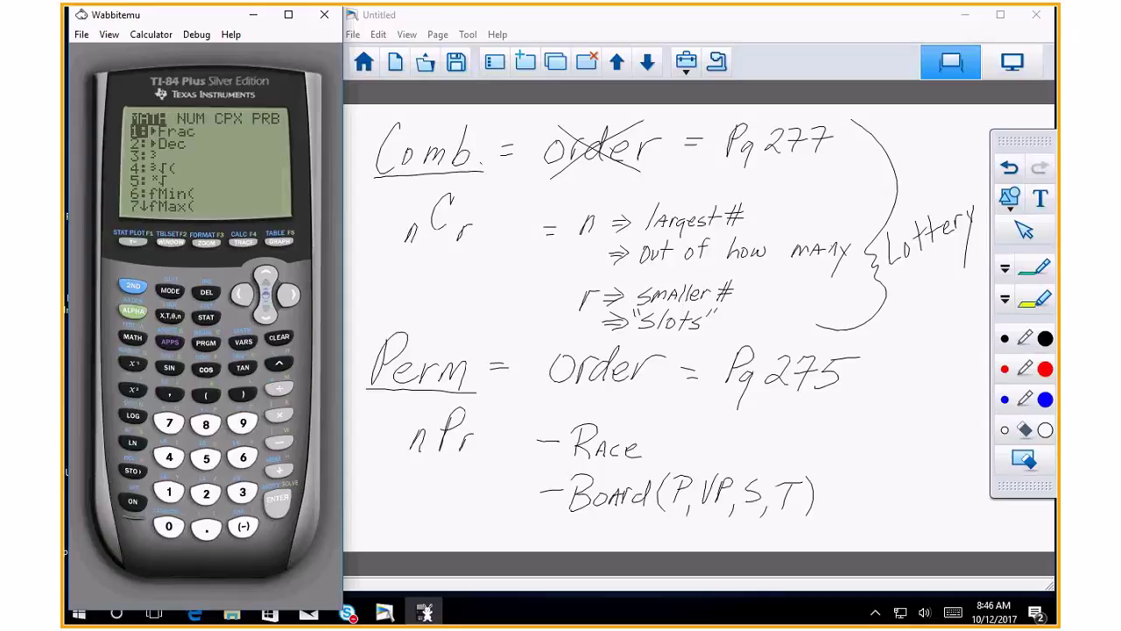
key(Right)
key(Right)
key(Right)
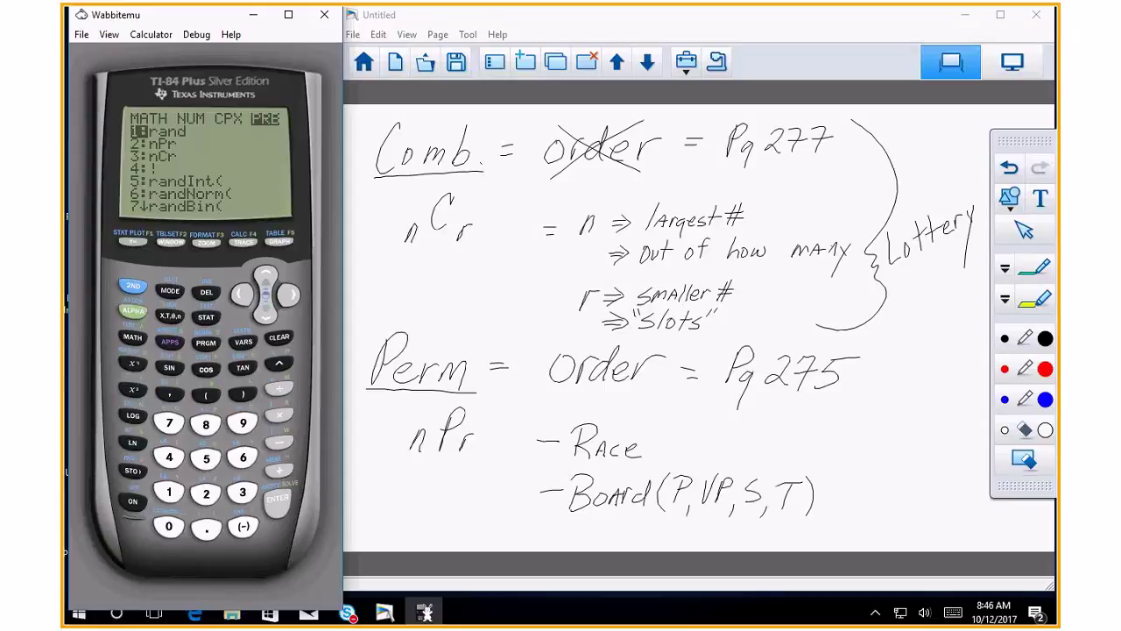
Write a circled #2 beside the Perm section
click(361, 336)
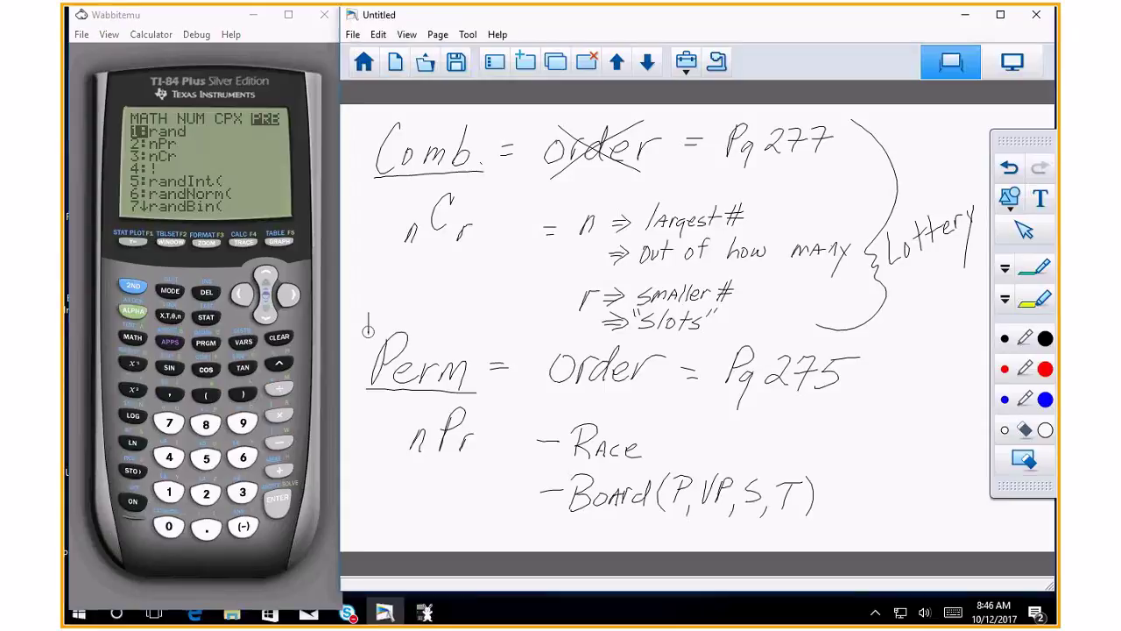
drag(368, 312, 365, 333)
drag(375, 310, 373, 331)
drag(362, 318, 379, 317)
mouse_move(362, 326)
mouse_down()
mouse_move(391, 325)
mouse_move(396, 308)
mouse_up()
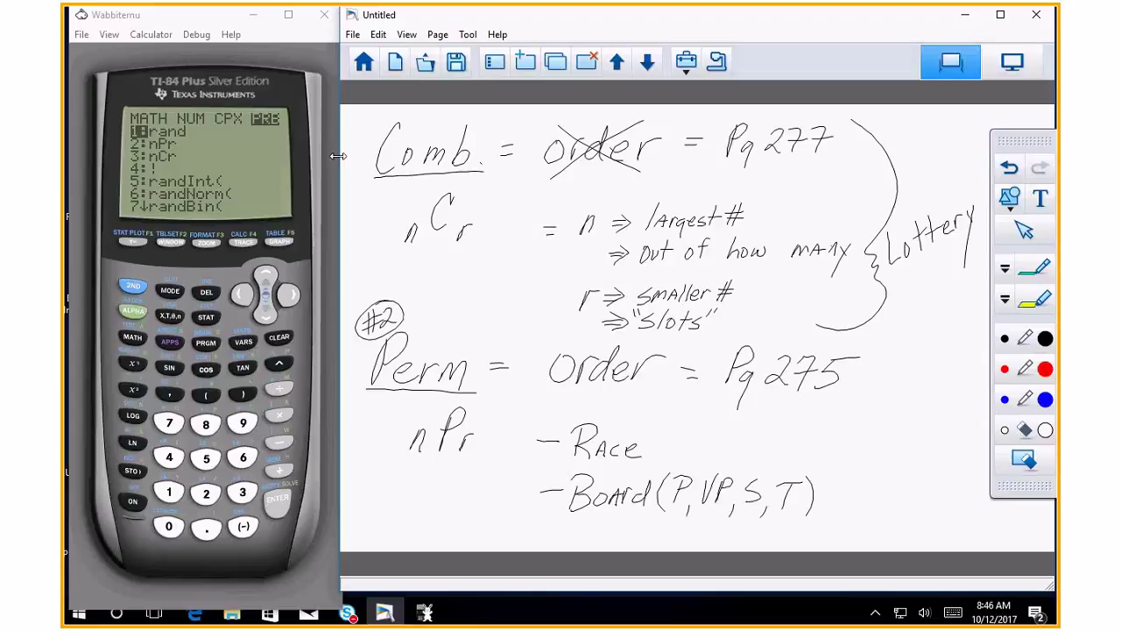
Write a circled #3 beside the Comb section
drag(360, 112, 355, 133)
drag(369, 110, 365, 131)
drag(351, 119, 372, 117)
drag(350, 127, 372, 126)
mouse_move(371, 111)
mouse_down()
mouse_move(374, 131)
mouse_move(348, 133)
mouse_move(391, 114)
mouse_up()
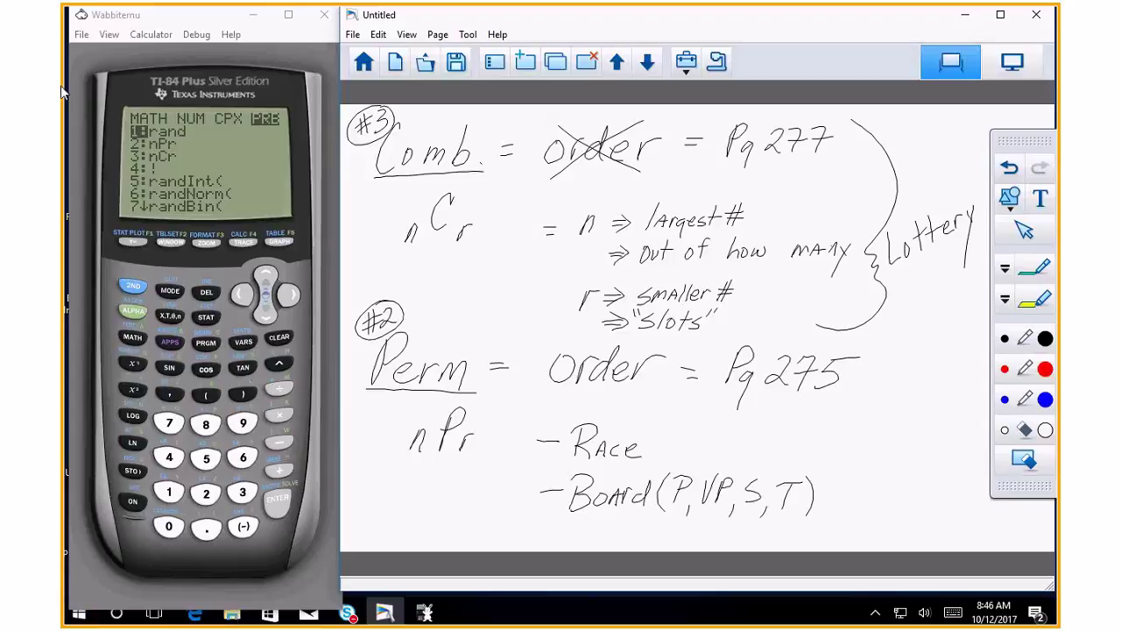
Leave the probability menu so Wabbitemu shows a blank home screen
click(282, 341)
click(282, 342)
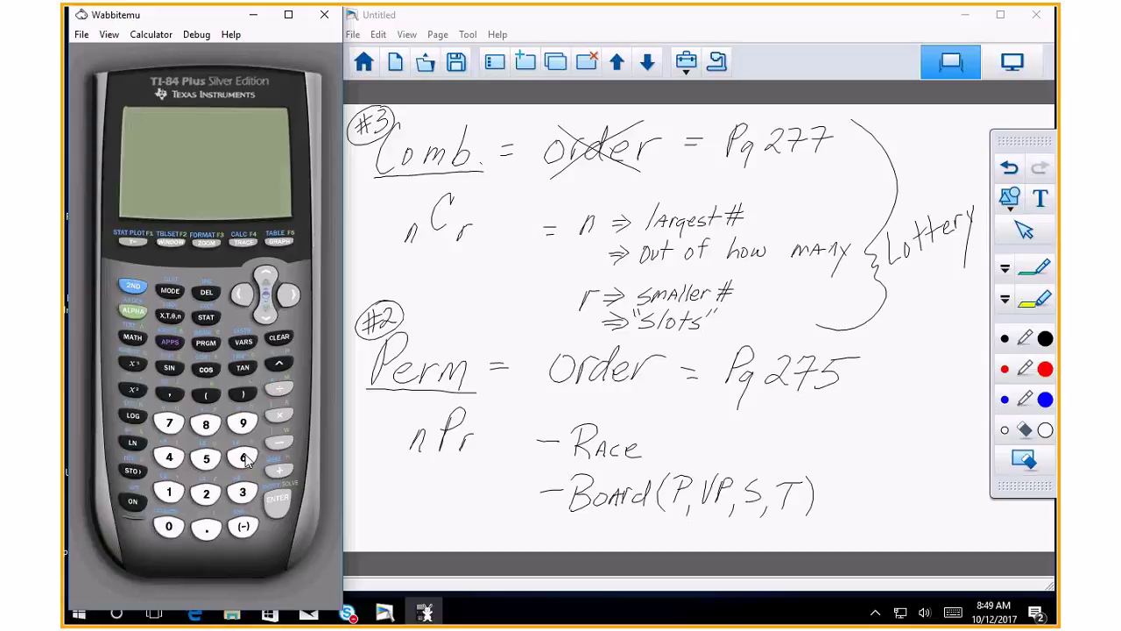
Enter 6! on the calculator using the factorial from the MATH PRB menu
click(246, 459)
click(131, 339)
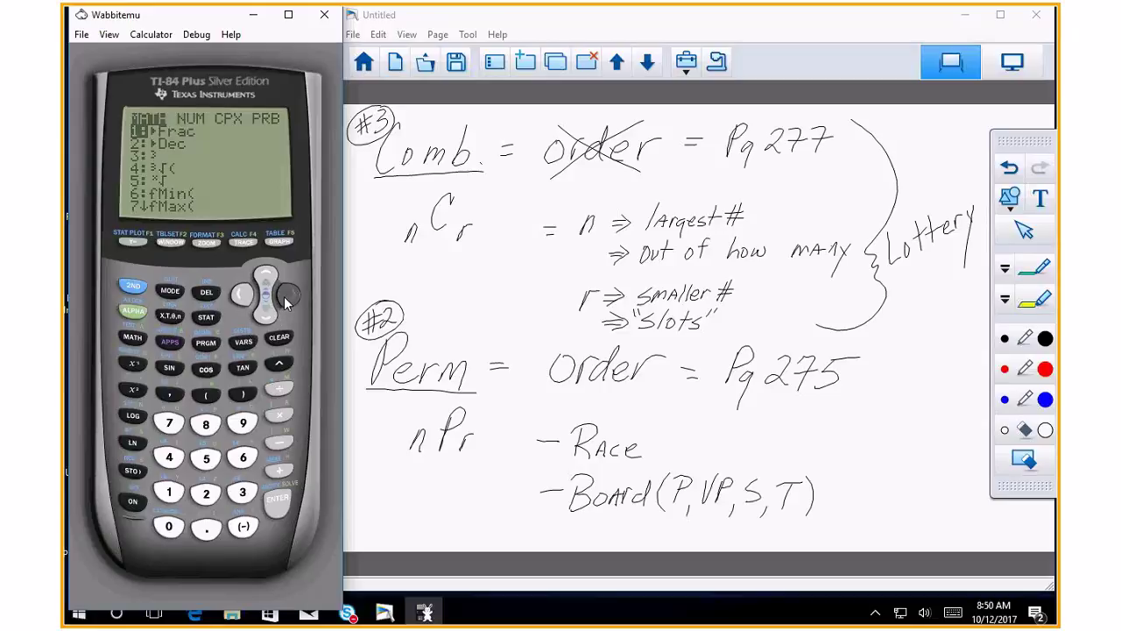
click(287, 297)
click(272, 315)
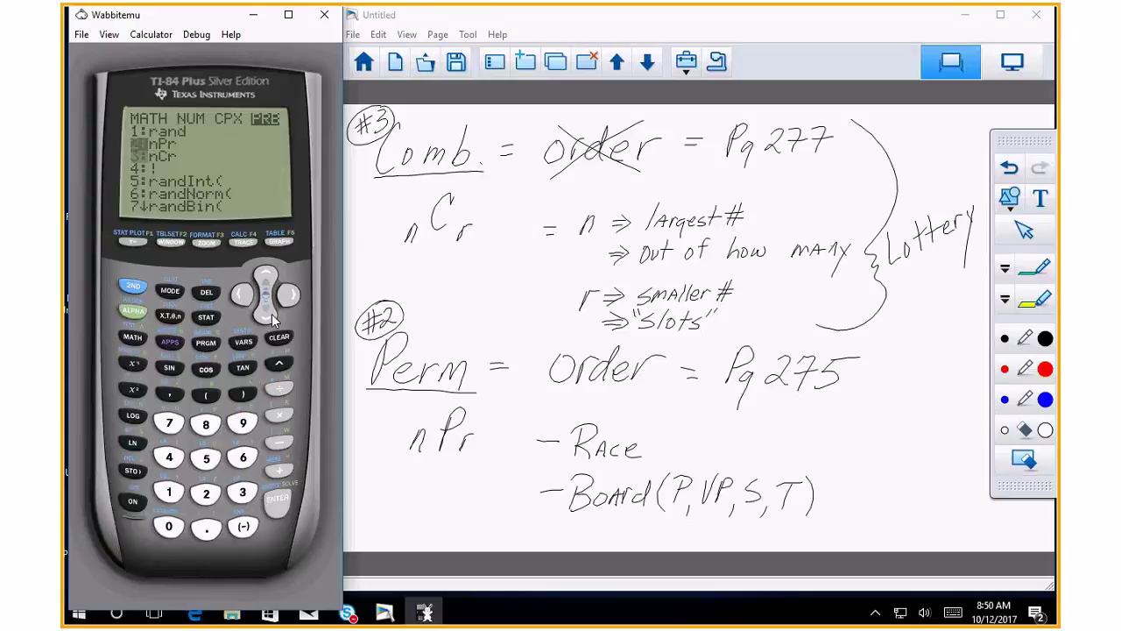
key(4)
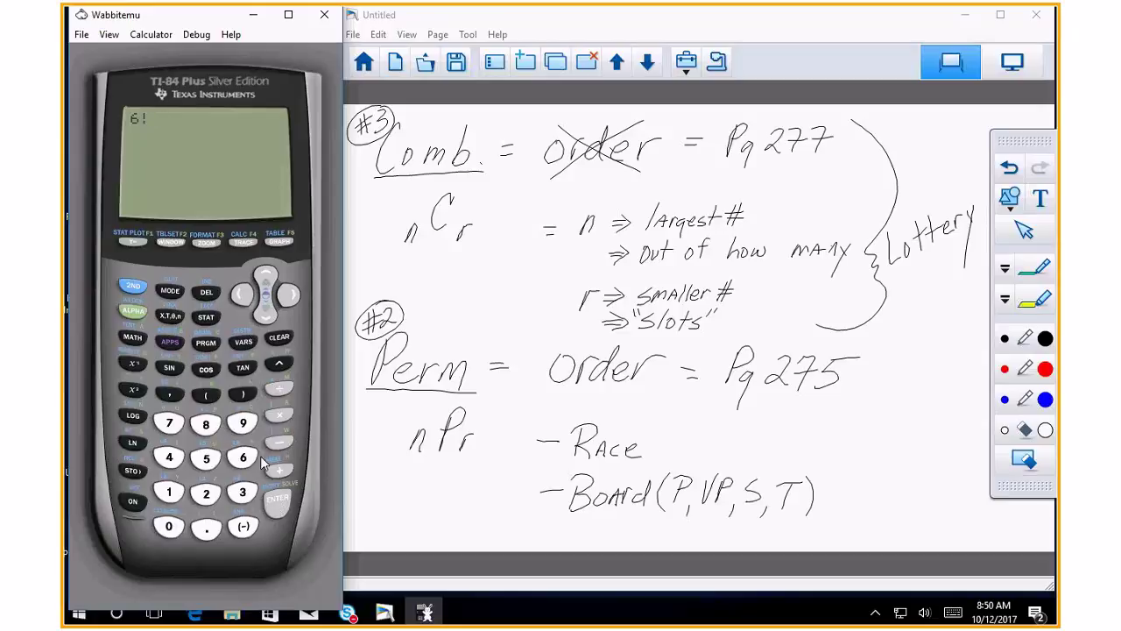
Evaluate 6! on the TI-84 to get 720
click(276, 499)
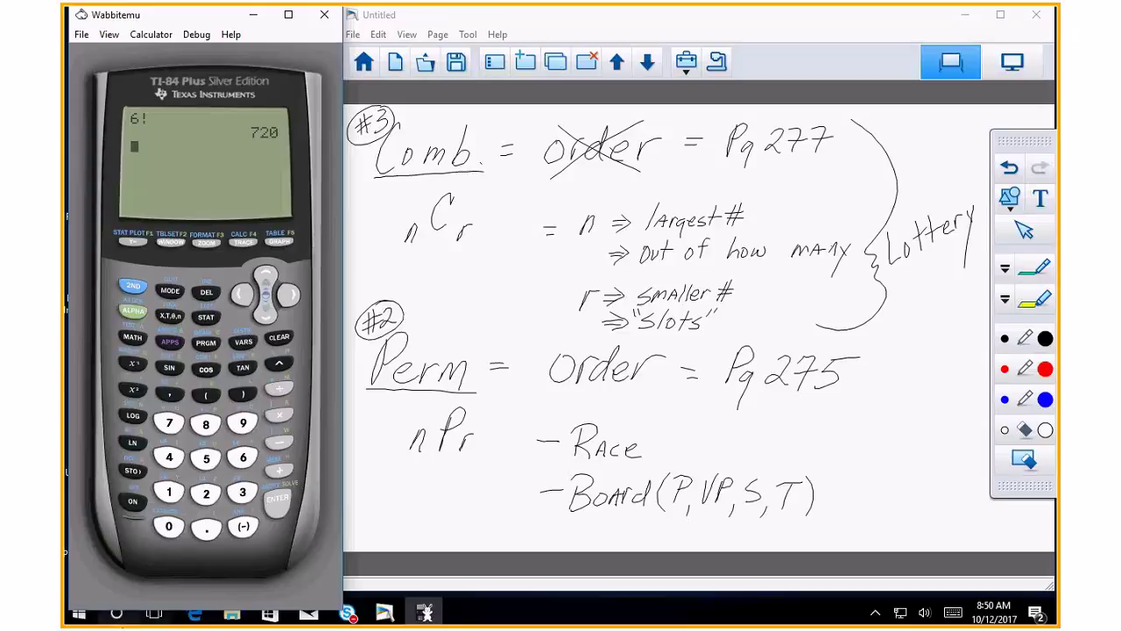
Edit the 6! entry into 72!, evaluate it, and clear the ERR:OVERFLOW
click(172, 423)
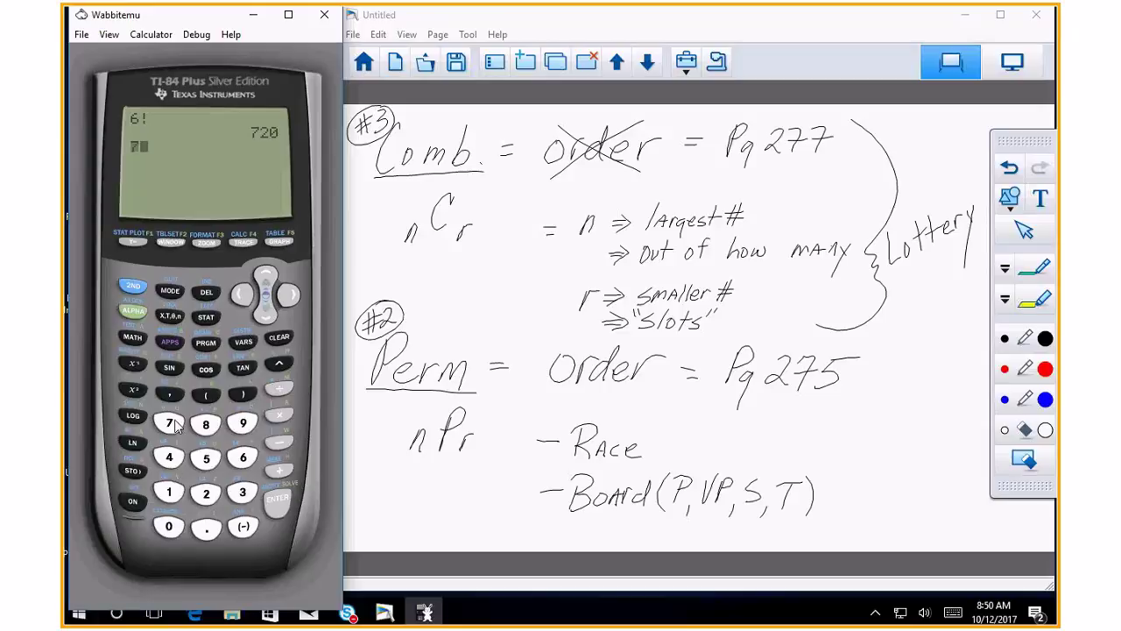
text(2)
click(132, 287)
click(277, 505)
key(Left)
key(Left)
text(7)
click(206, 493)
click(277, 500)
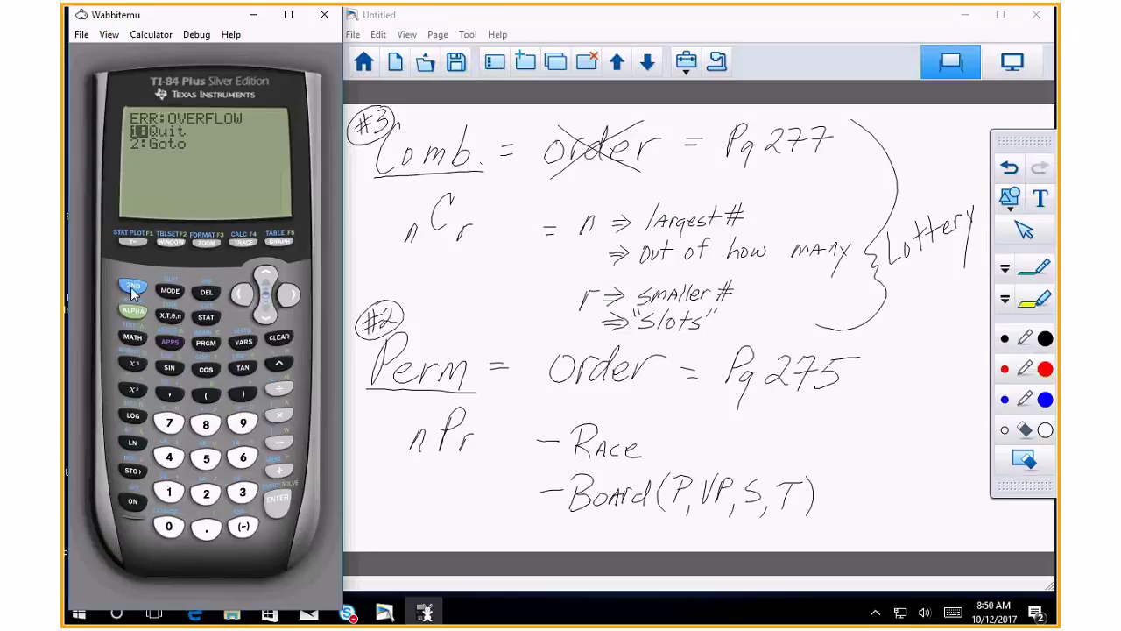
click(271, 504)
click(279, 341)
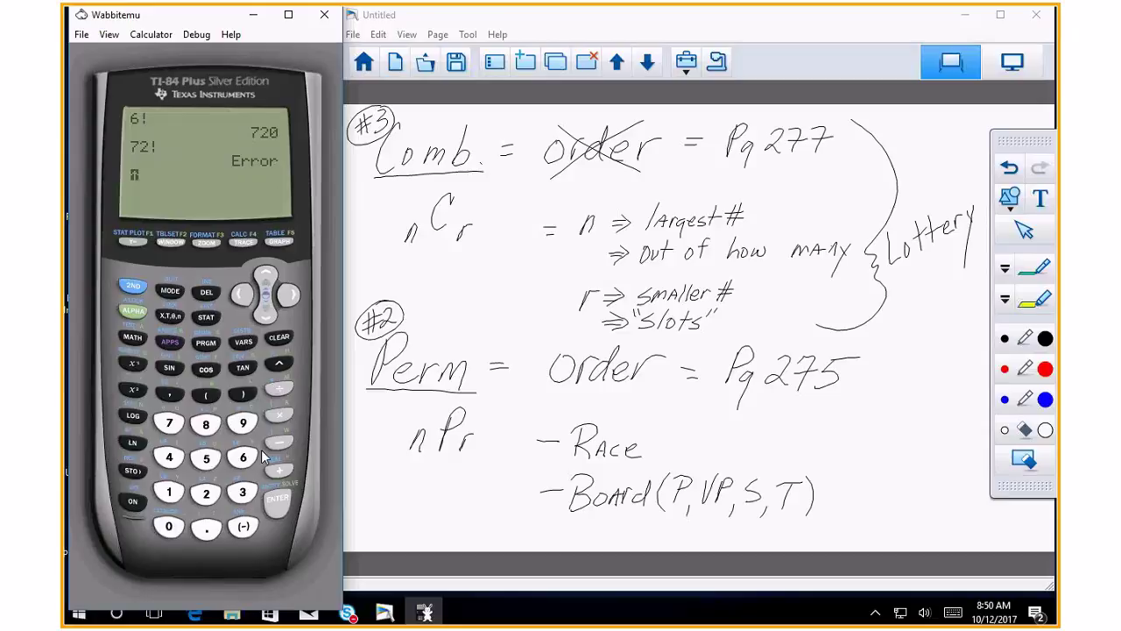
Try 71! and then 70!, clearing each overflow error back to the history
click(241, 298)
click(241, 298)
click(169, 493)
click(276, 511)
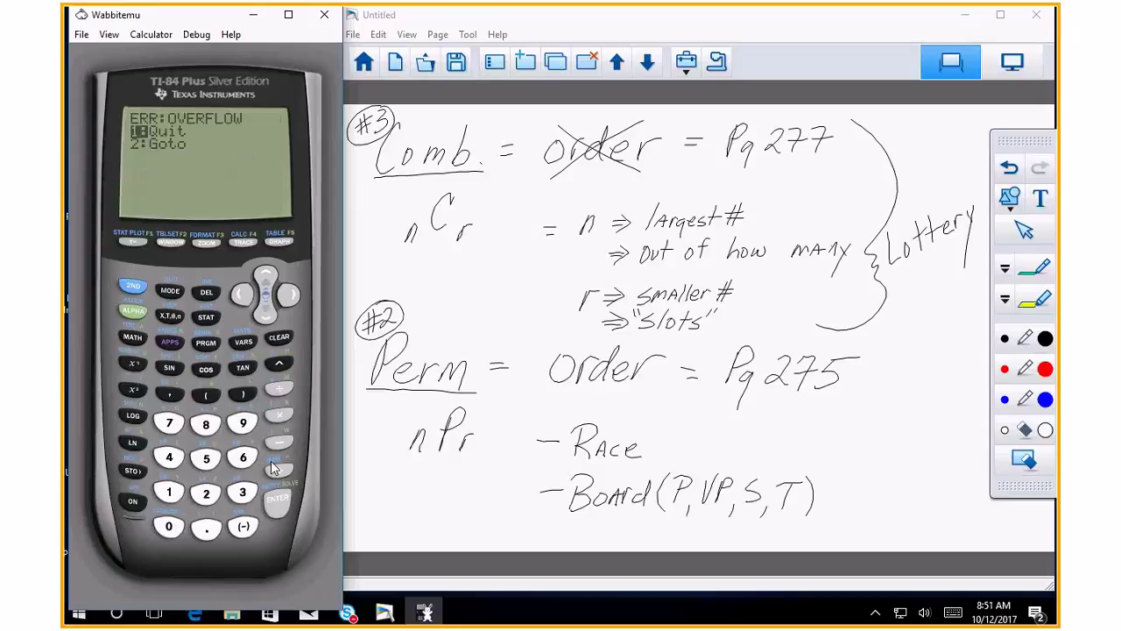
click(279, 344)
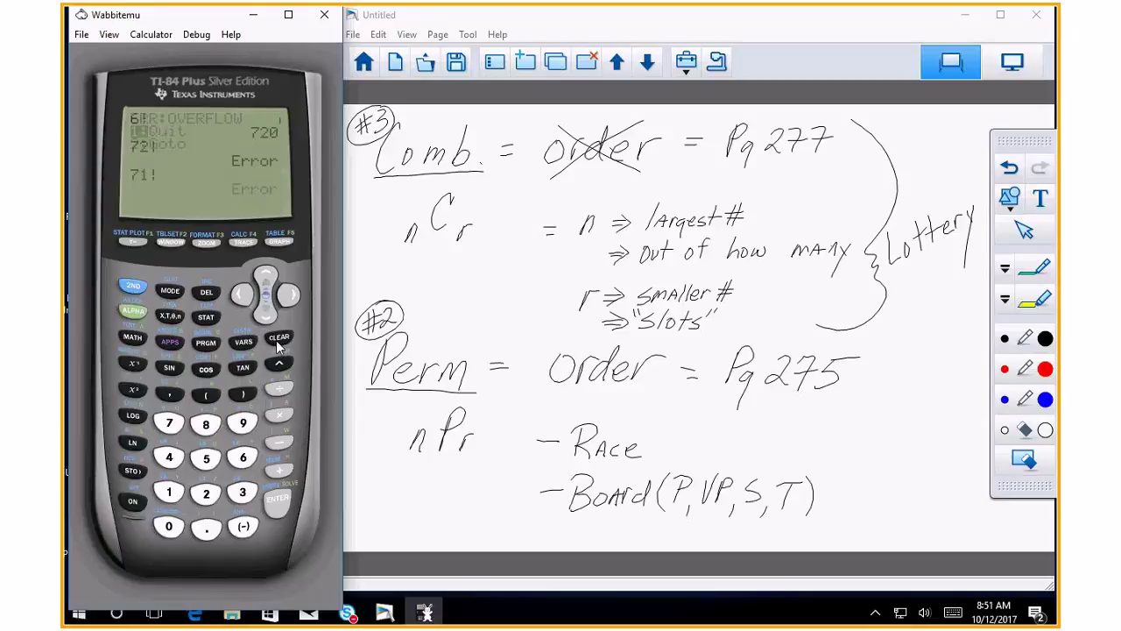
click(243, 296)
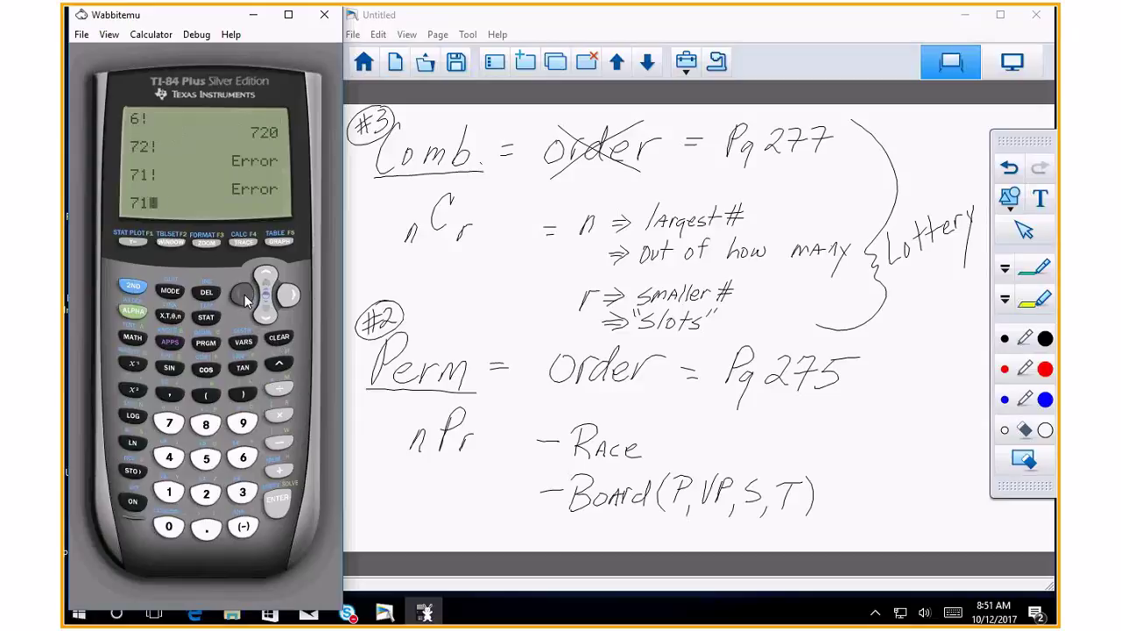
click(277, 503)
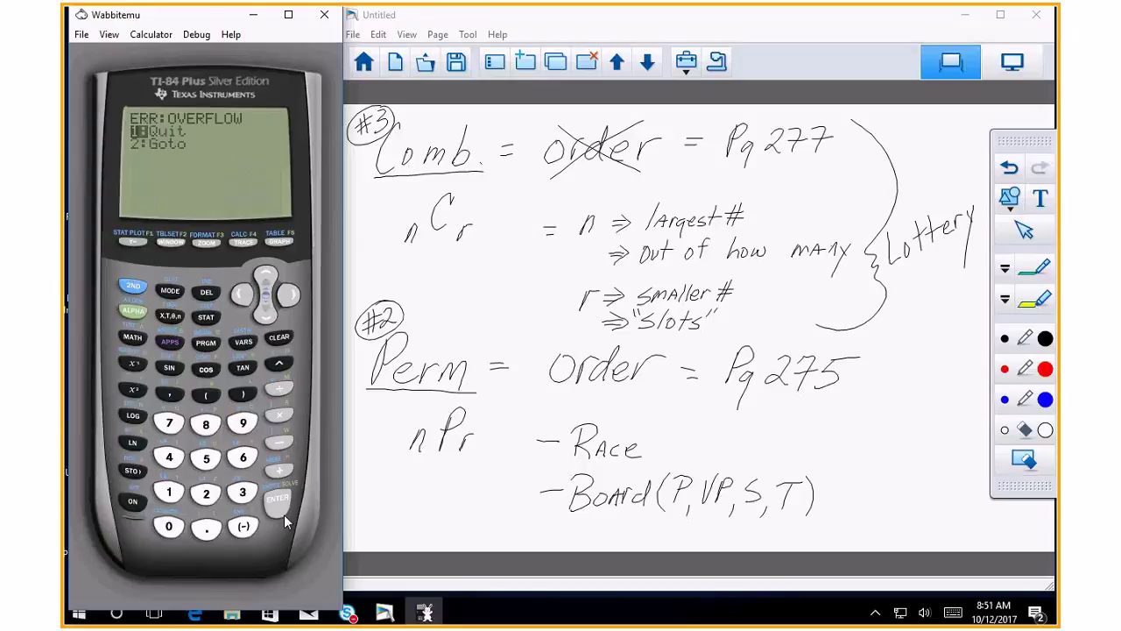
click(277, 340)
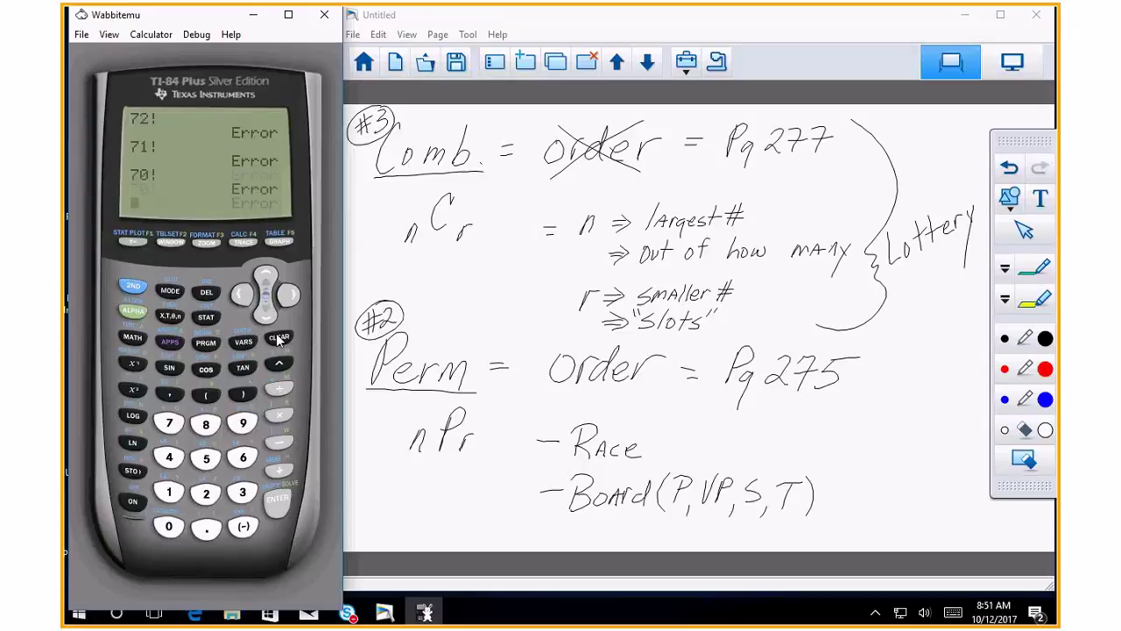
Edit 70! into 69! and evaluate it, giving 1.711224524e98
click(132, 289)
click(278, 504)
click(242, 301)
click(243, 301)
click(250, 452)
click(243, 423)
click(278, 499)
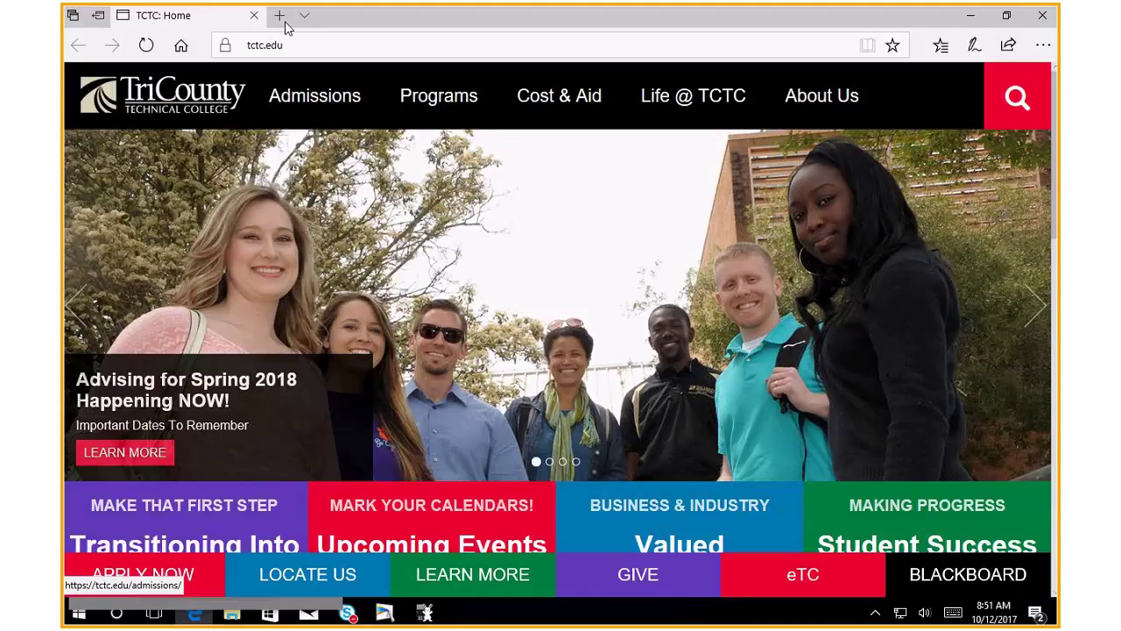
Search Bing for sceducationlottery and go to the lottery site's Powerball page
key(ctrl+l)
text(sce)
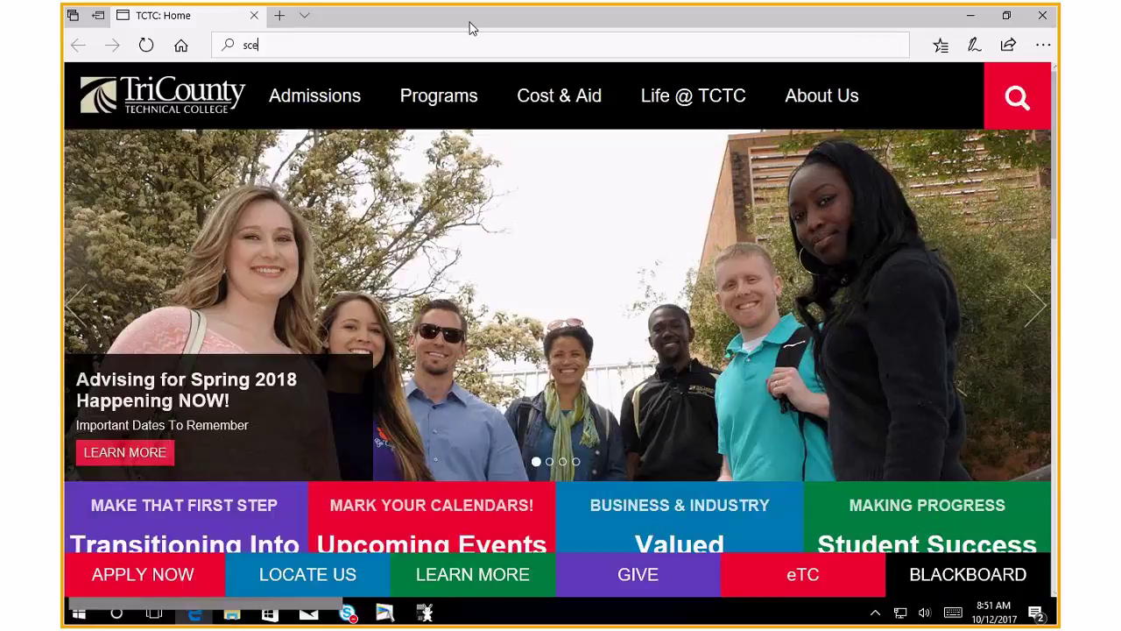
text(ducation)
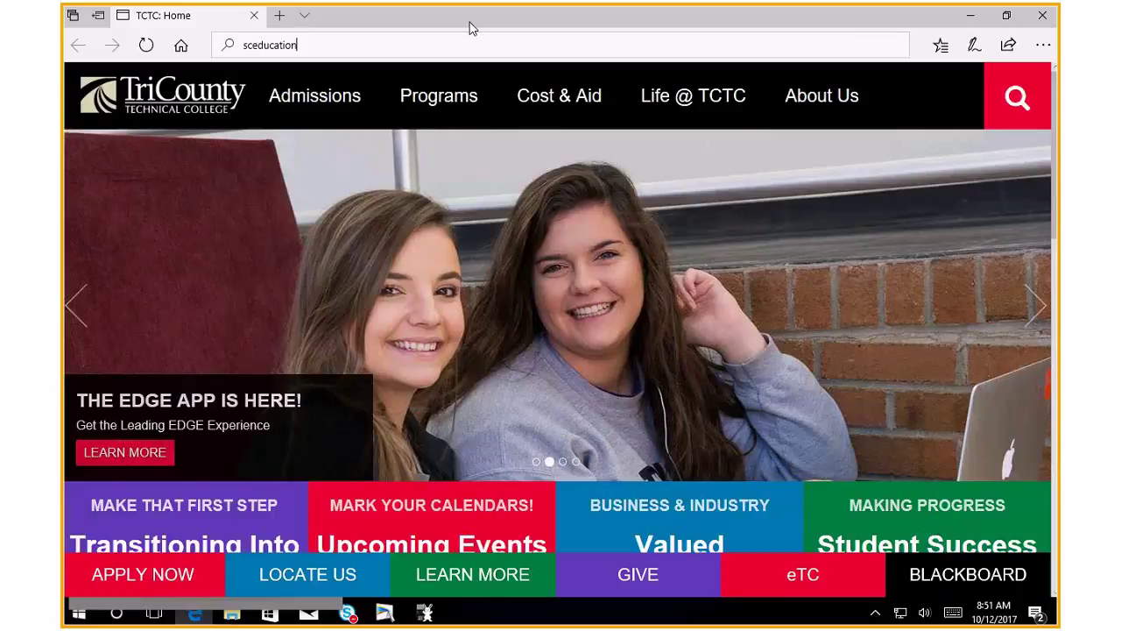
text(lottery)
key(Return)
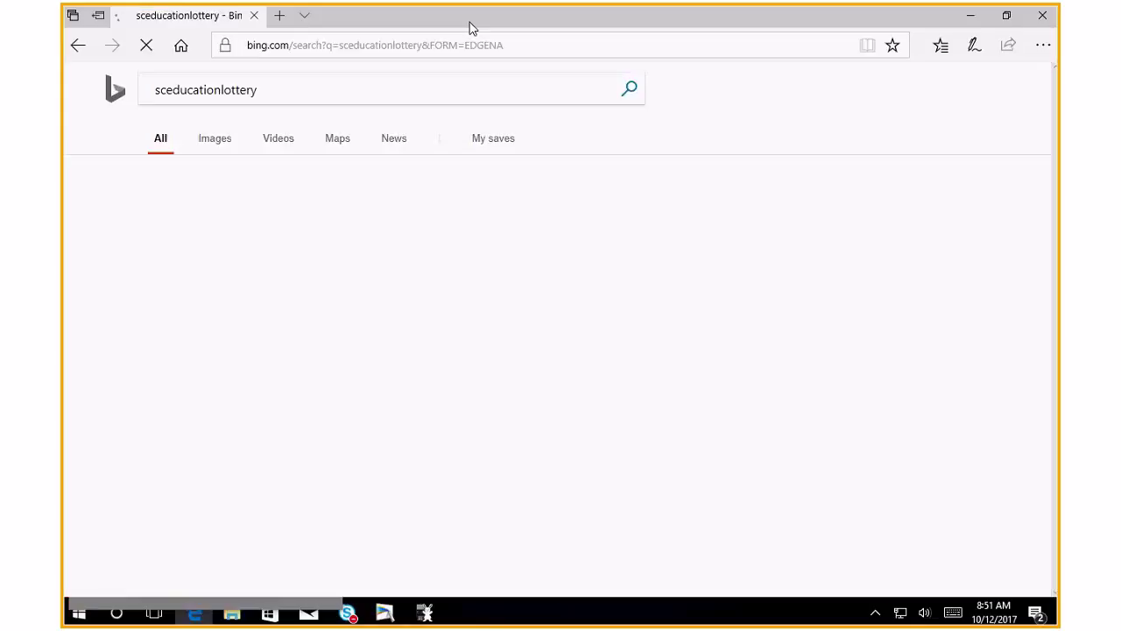
click(263, 208)
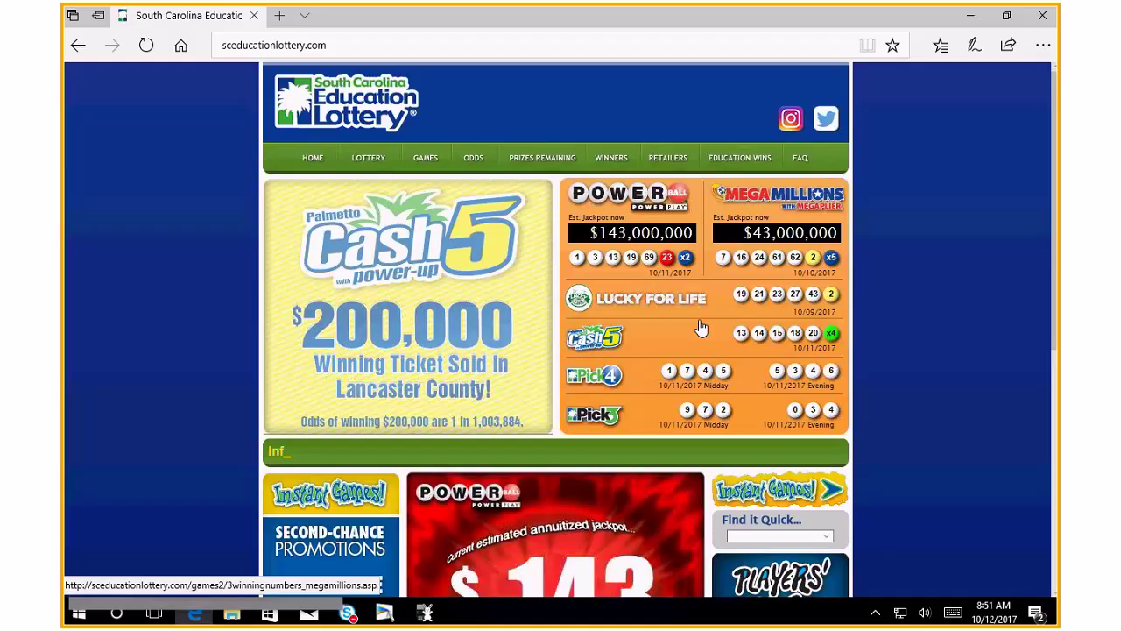
scroll(701, 328, down, 4)
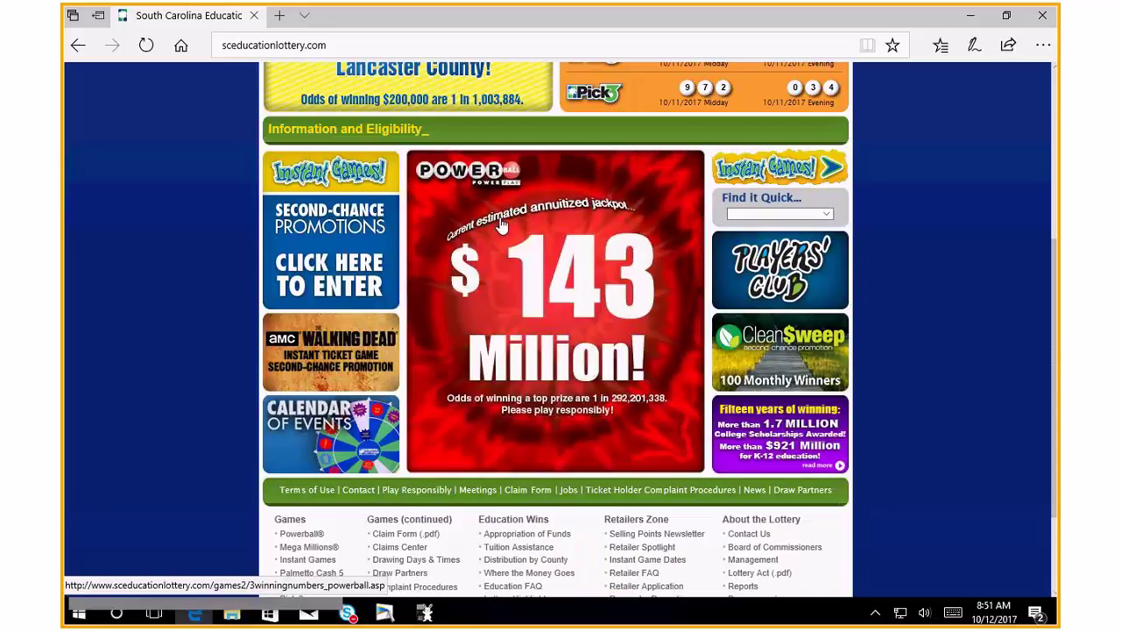
click(502, 226)
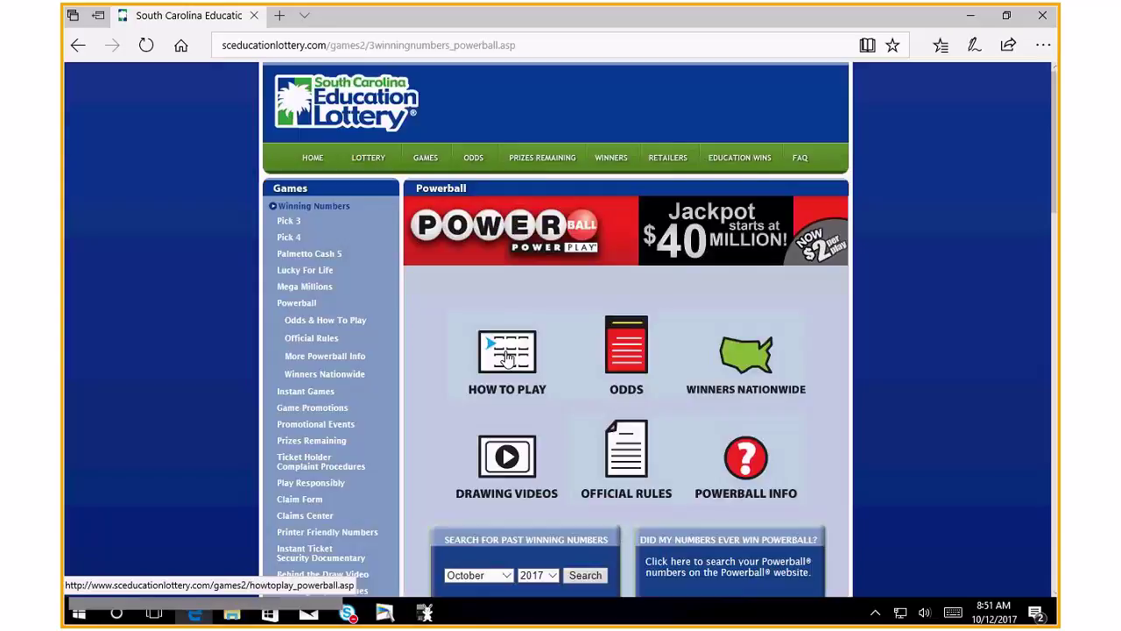
Open How To Play Powerball: five white balls 1–69 plus one Powerball 1–26
click(507, 356)
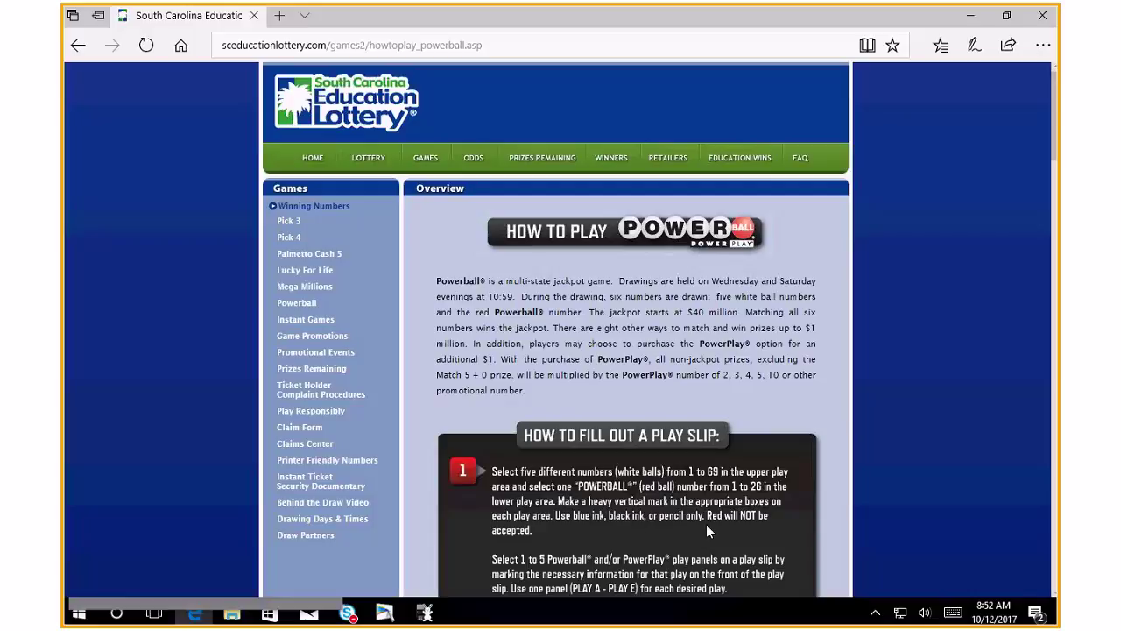
Launch Excel 2016 with a new blank workbook, then minimize it to reveal the lottery page
click(81, 617)
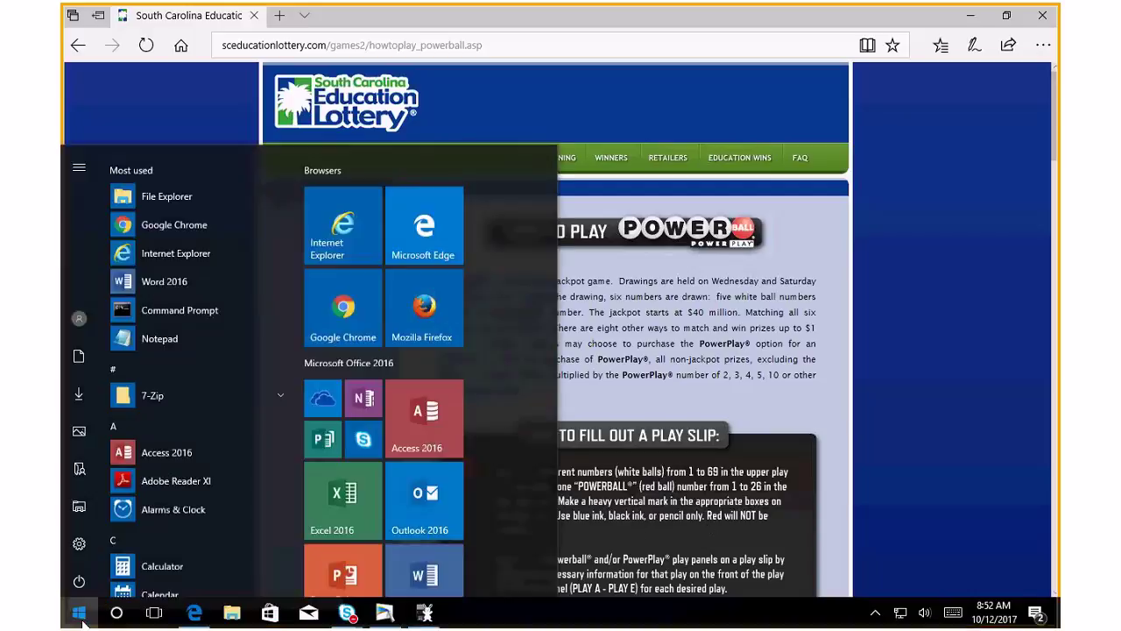
click(306, 478)
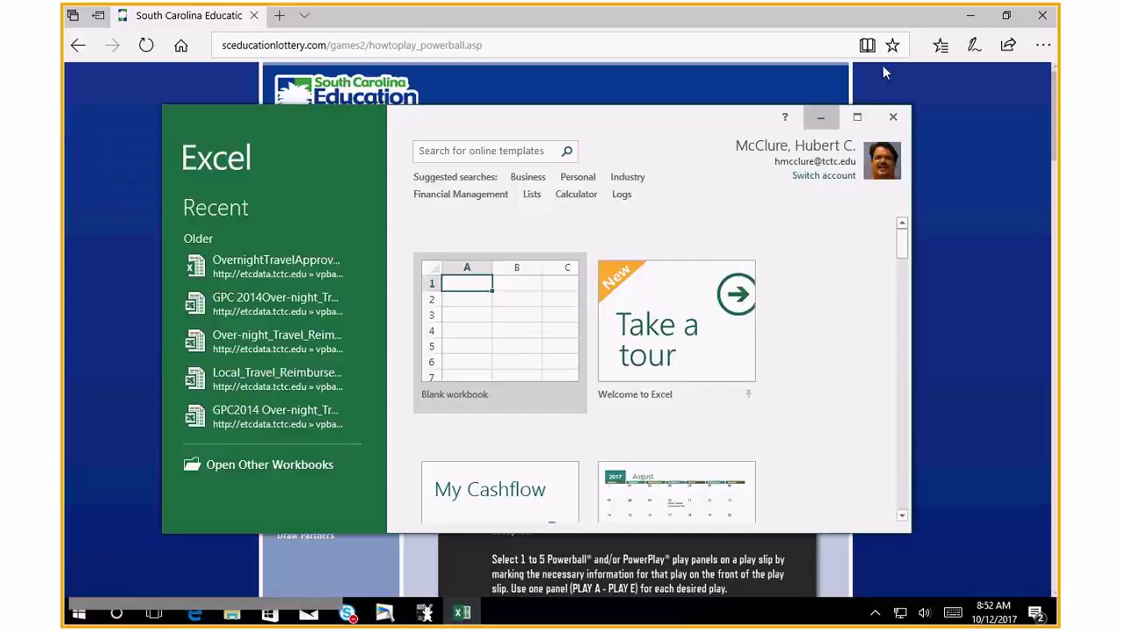
click(561, 283)
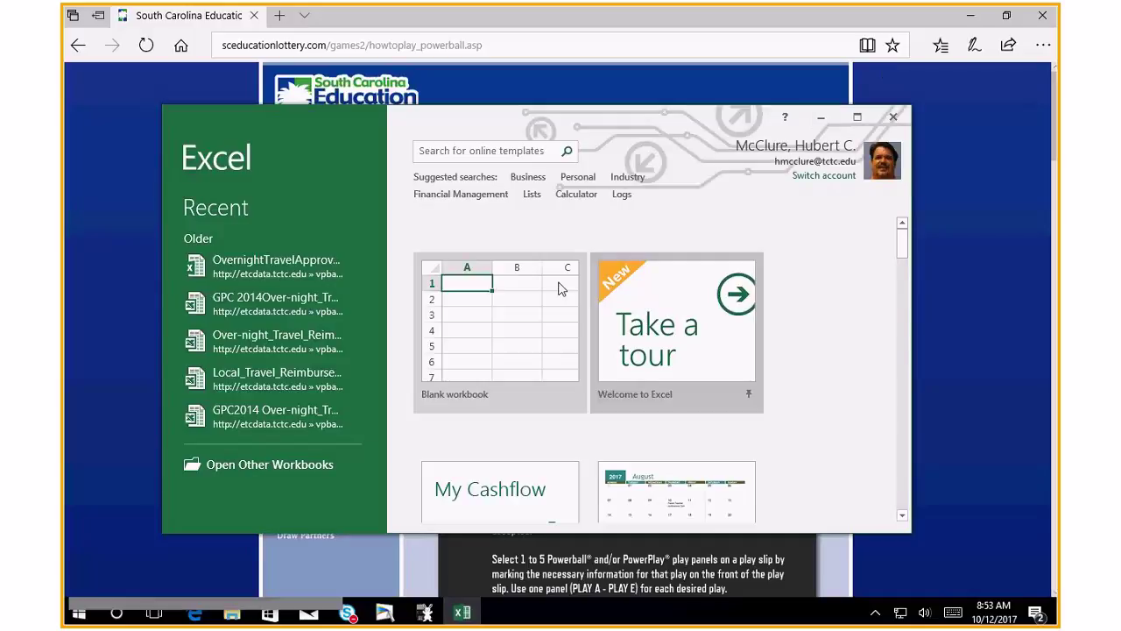
click(819, 117)
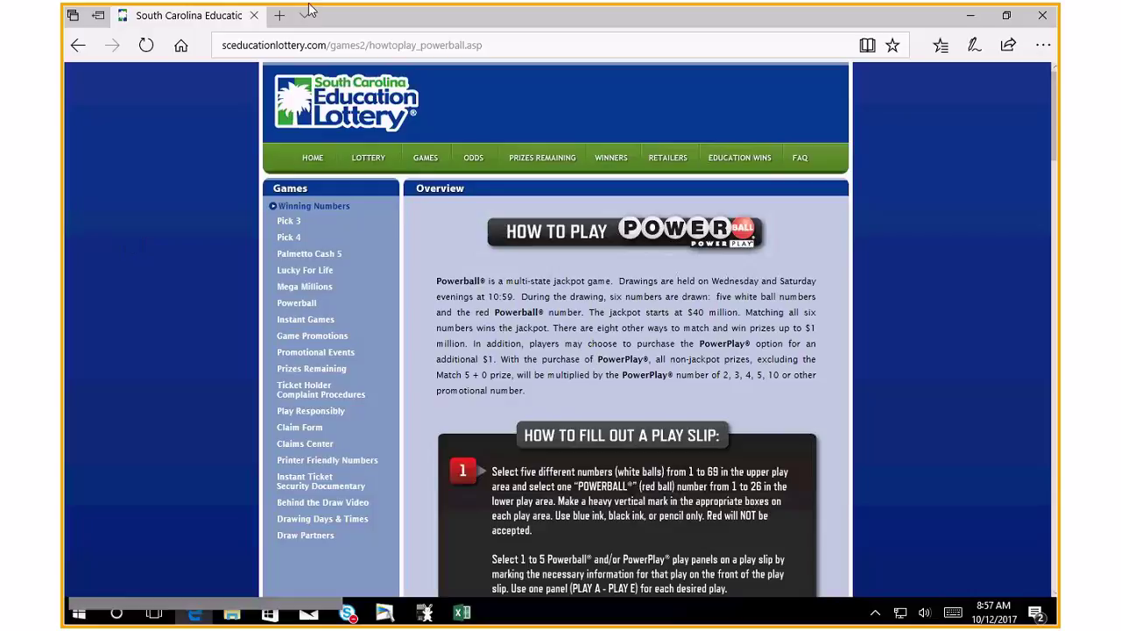
Minimize Edge, add a blank whiteboard page, and handwrite an underlined 'Any' in black ink
click(970, 16)
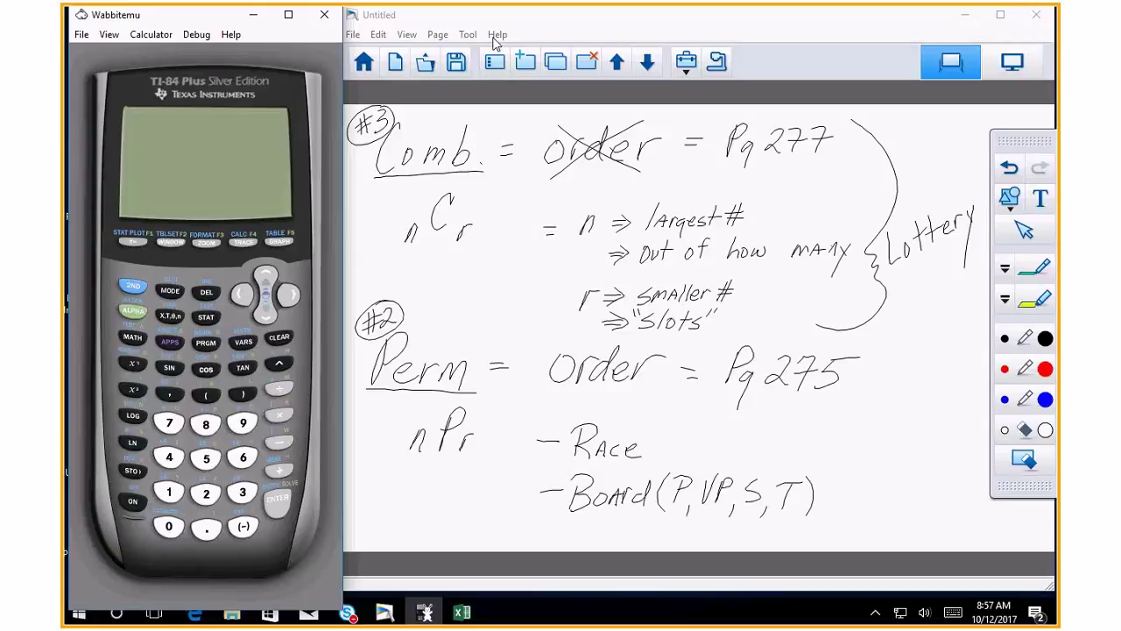
click(519, 70)
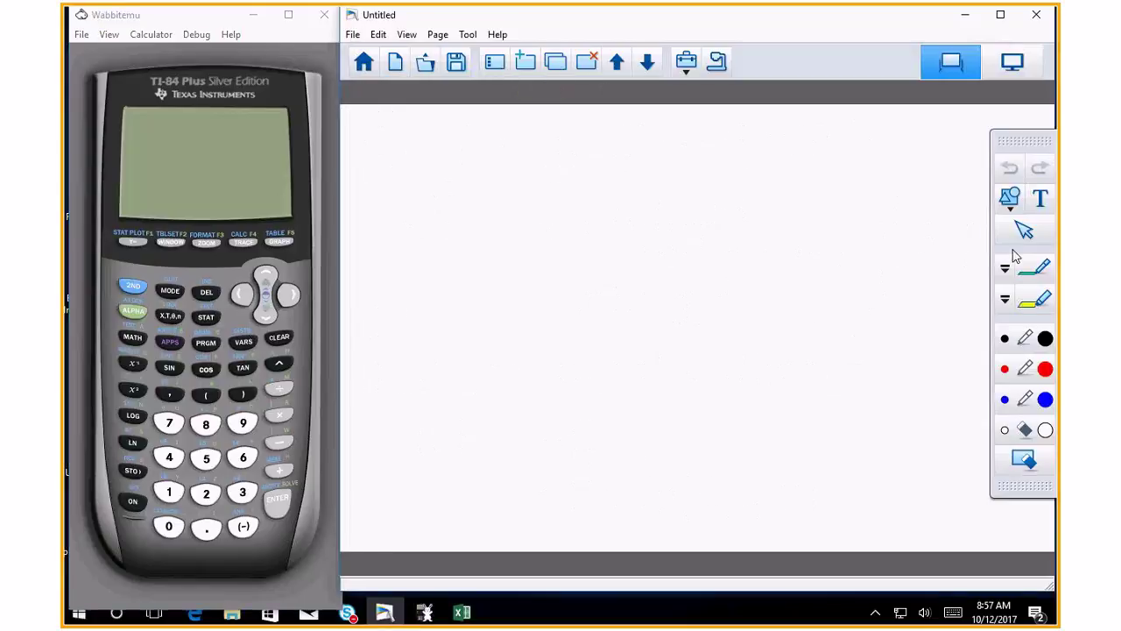
click(1003, 343)
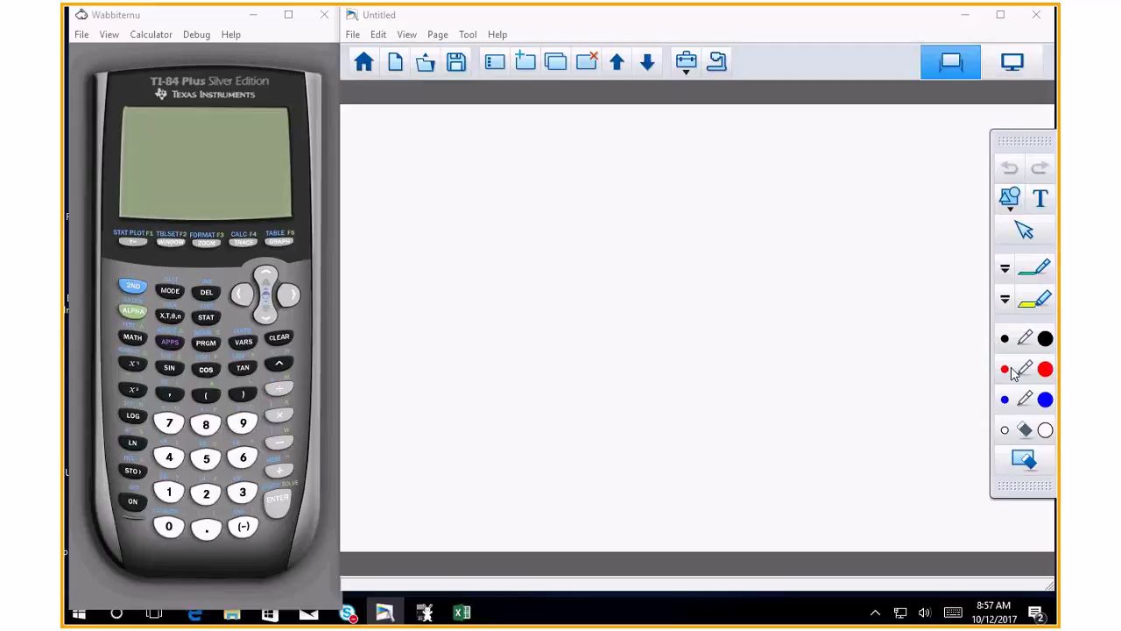
mouse_move(385, 164)
mouse_down()
mouse_move(406, 129)
mouse_move(438, 145)
mouse_move(431, 190)
mouse_up()
drag(384, 175, 449, 175)
Continue the first line with 'lottery question' and a quoted 'winning'
mouse_move(510, 125)
mouse_down()
mouse_move(491, 168)
mouse_move(524, 150)
mouse_up()
mouse_move(548, 130)
mouse_down()
mouse_move(541, 166)
mouse_move(556, 167)
mouse_up()
mouse_move(537, 158)
mouse_down()
mouse_move(599, 150)
mouse_move(584, 195)
mouse_up()
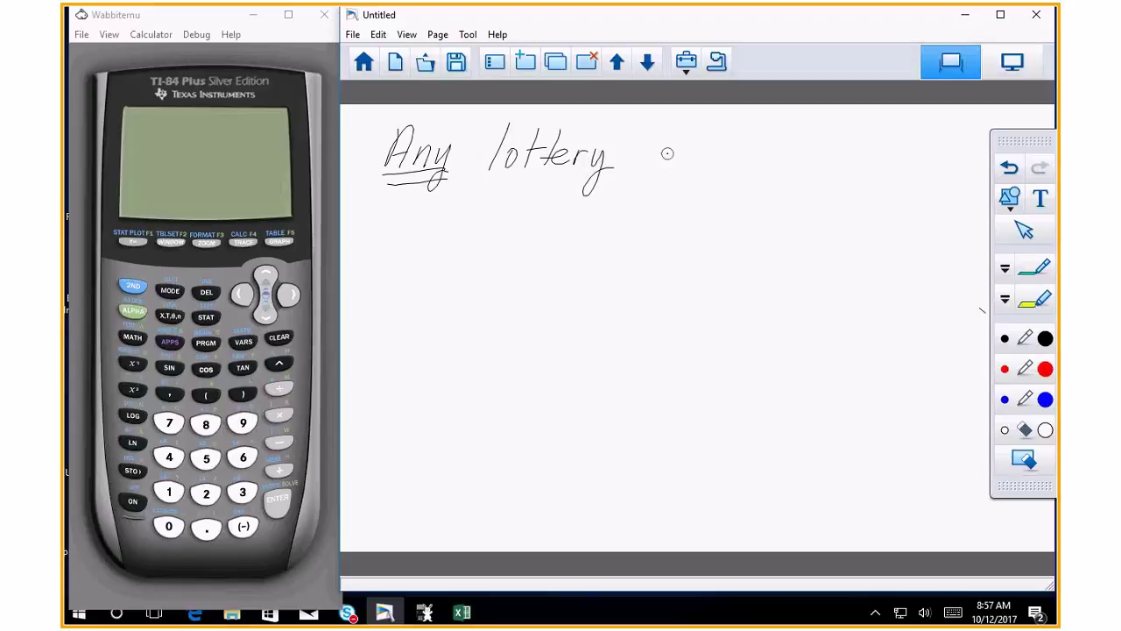
drag(673, 150, 655, 203)
drag(676, 151, 711, 167)
mouse_move(732, 142)
mouse_down()
mouse_move(717, 168)
mouse_move(738, 168)
mouse_move(759, 148)
mouse_up()
mouse_move(760, 153)
mouse_down()
mouse_move(759, 168)
mouse_move(776, 152)
mouse_move(800, 168)
mouse_move(881, 150)
mouse_move(892, 166)
mouse_move(918, 163)
mouse_up()
drag(919, 165, 948, 165)
mouse_move(954, 165)
mouse_down()
mouse_move(974, 163)
mouse_move(952, 189)
mouse_up()
drag(985, 123, 984, 132)
drag(847, 129, 846, 141)
drag(853, 130, 853, 141)
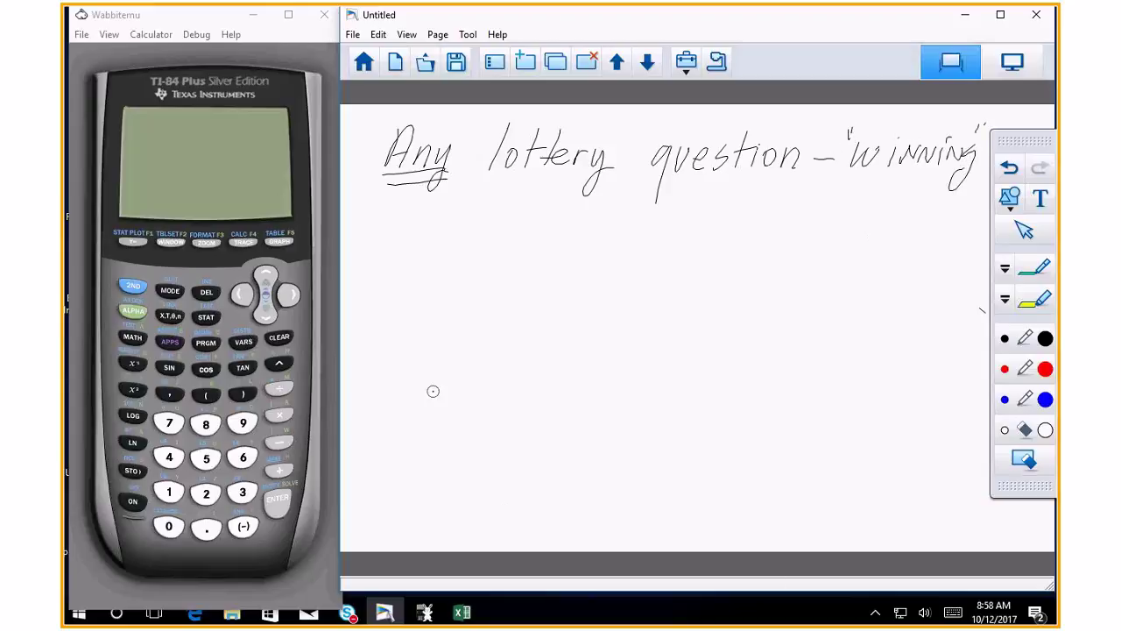
Handwrite the second line 'it will Assume or indicator'
drag(396, 214, 394, 232)
drag(410, 198, 408, 231)
drag(402, 214, 459, 212)
drag(465, 214, 479, 229)
mouse_move(492, 196)
mouse_down()
mouse_move(489, 230)
mouse_move(528, 210)
mouse_move(531, 228)
mouse_up()
drag(543, 212, 534, 228)
drag(548, 215, 552, 230)
mouse_move(564, 215)
mouse_down()
mouse_move(580, 229)
mouse_move(661, 217)
mouse_up()
mouse_move(673, 212)
mouse_down()
mouse_move(722, 251)
mouse_move(771, 213)
mouse_move(785, 226)
mouse_move(920, 230)
mouse_up()
drag(930, 213, 932, 229)
drag(938, 221, 969, 230)
drag(976, 221, 985, 221)
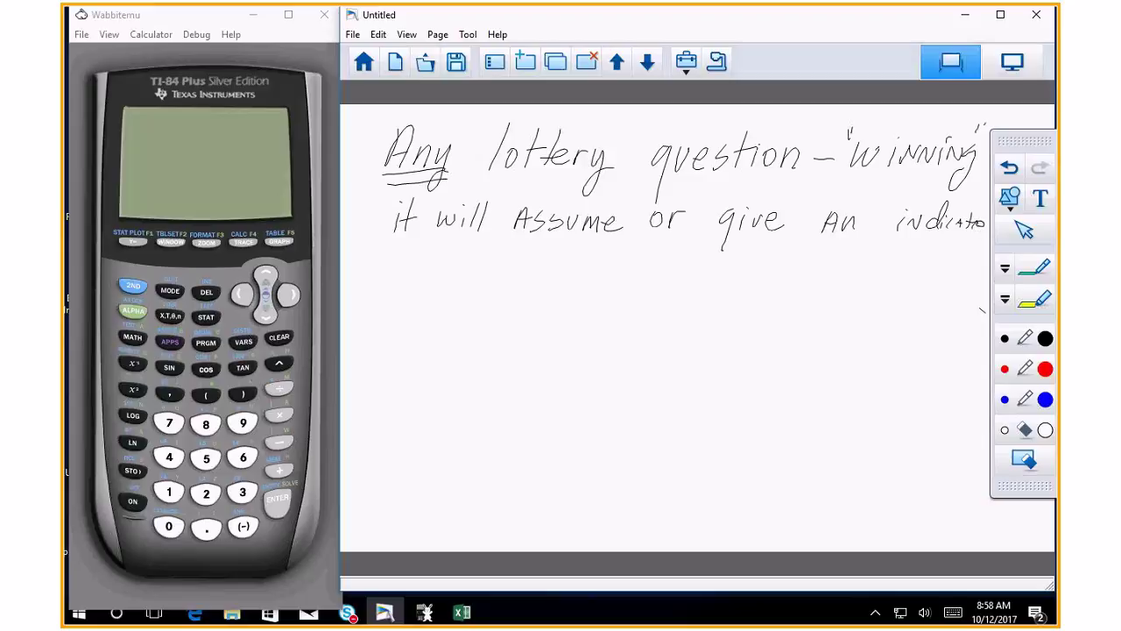
Start the third line with 'that you buy @'
mouse_move(398, 251)
mouse_down()
mouse_move(394, 284)
mouse_move(404, 261)
mouse_up()
mouse_move(410, 252)
mouse_down()
mouse_move(419, 282)
mouse_move(449, 283)
mouse_up()
drag(443, 264, 463, 263)
drag(482, 264, 487, 296)
mouse_move(497, 267)
mouse_down()
mouse_move(495, 277)
mouse_move(596, 273)
mouse_up()
drag(606, 257, 591, 293)
drag(659, 261, 732, 279)
Finish the third line with 'least 1 ticket!!!'
drag(748, 258, 747, 280)
drag(737, 267, 823, 289)
drag(816, 276, 835, 275)
mouse_move(839, 279)
mouse_down()
mouse_move(833, 289)
mouse_move(856, 291)
mouse_up()
mouse_move(871, 274)
mouse_down()
mouse_move(878, 291)
mouse_move(935, 281)
mouse_up()
click(934, 288)
mouse_move(952, 256)
mouse_down()
mouse_move(949, 280)
mouse_move(963, 280)
mouse_up()
click(948, 289)
click(962, 288)
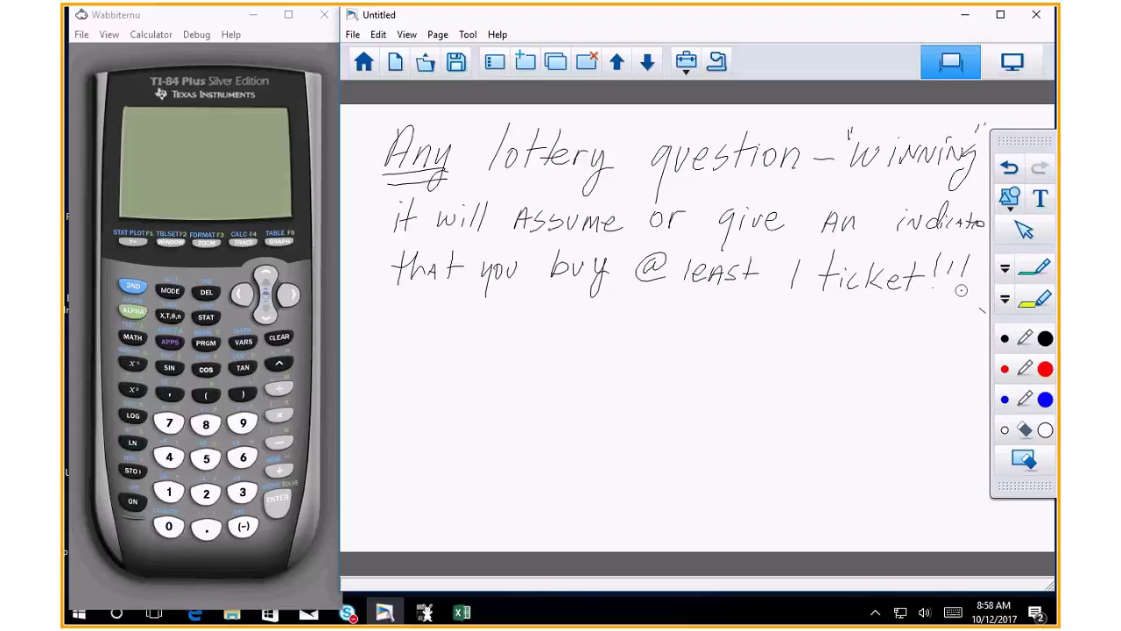
click(1029, 305)
Highlight '1 ticket' in yellow and write the fraction 1 over p(w) with the 1 circled
mouse_move(767, 285)
mouse_down()
mouse_move(916, 286)
mouse_move(759, 280)
mouse_move(919, 278)
mouse_up()
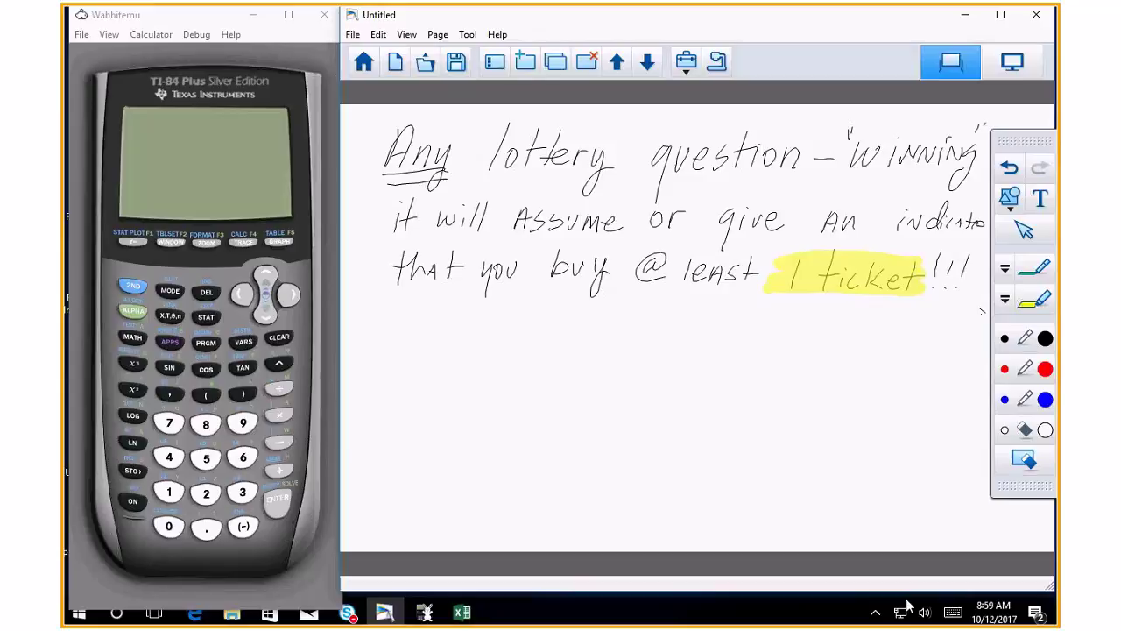
mouse_move(444, 315)
mouse_down()
mouse_move(435, 347)
mouse_move(452, 355)
mouse_move(533, 356)
mouse_up()
mouse_move(404, 379)
mouse_down()
mouse_move(419, 389)
mouse_move(471, 380)
mouse_move(471, 399)
mouse_up()
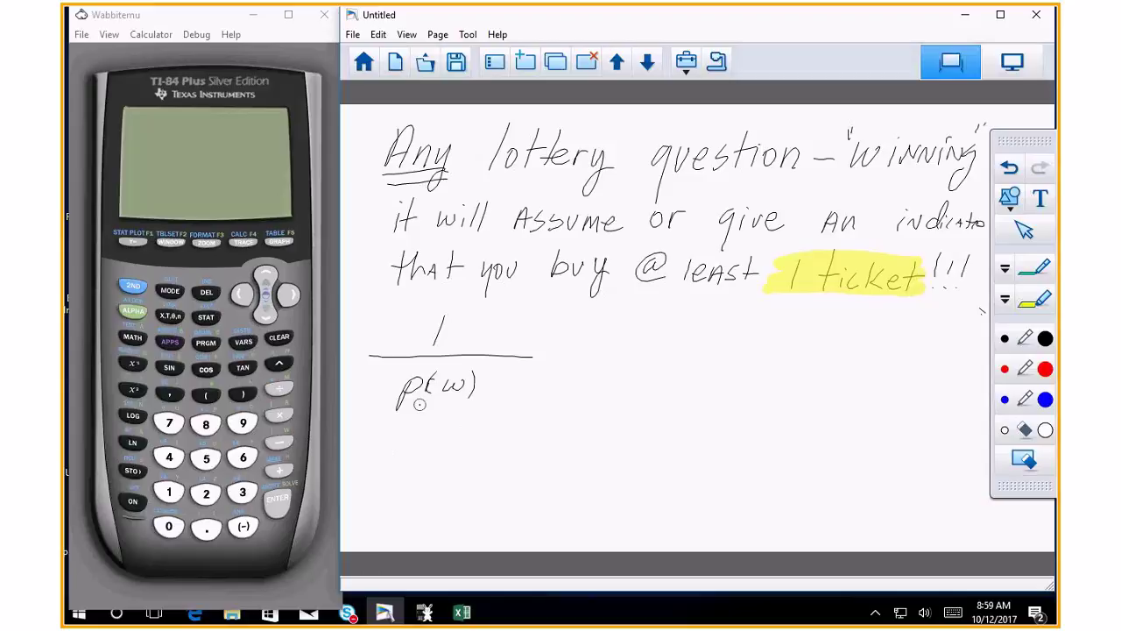
mouse_move(450, 325)
mouse_down()
mouse_move(449, 338)
mouse_move(422, 317)
mouse_move(454, 313)
mouse_up()
Write the fraction 1/((nCr)(nCr)) beside the p(w) fraction
drag(675, 318, 668, 349)
drag(591, 361, 743, 365)
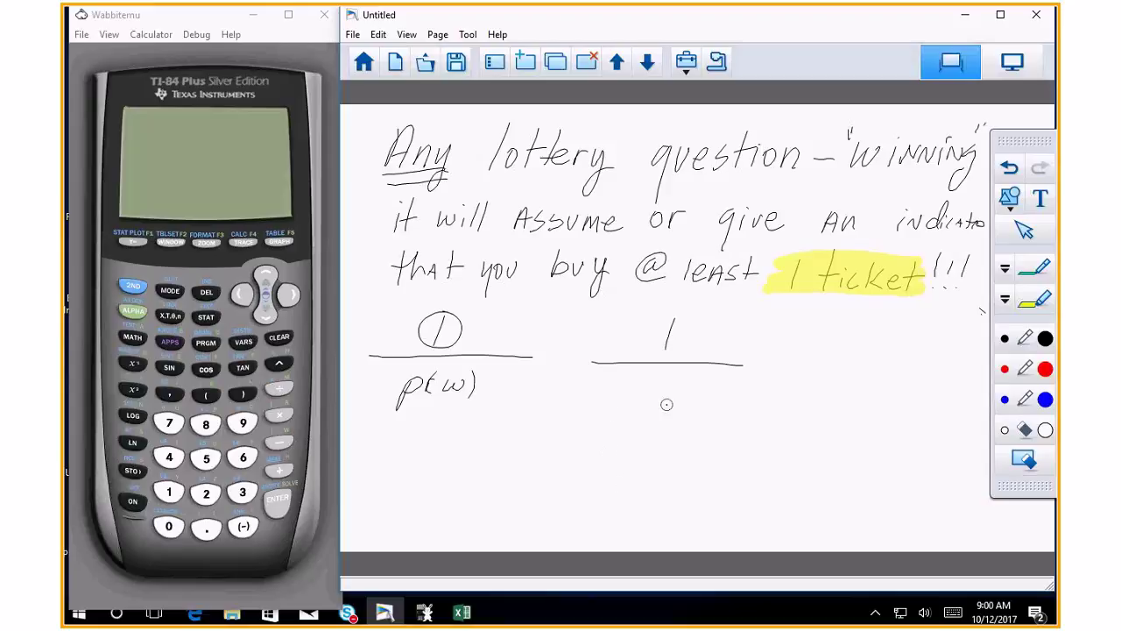
mouse_move(631, 379)
mouse_down()
mouse_move(627, 407)
mouse_move(603, 416)
mouse_move(676, 398)
mouse_up()
drag(668, 386, 670, 424)
drag(580, 377, 577, 425)
mouse_move(697, 382)
mouse_down()
mouse_move(693, 418)
mouse_move(710, 422)
mouse_up()
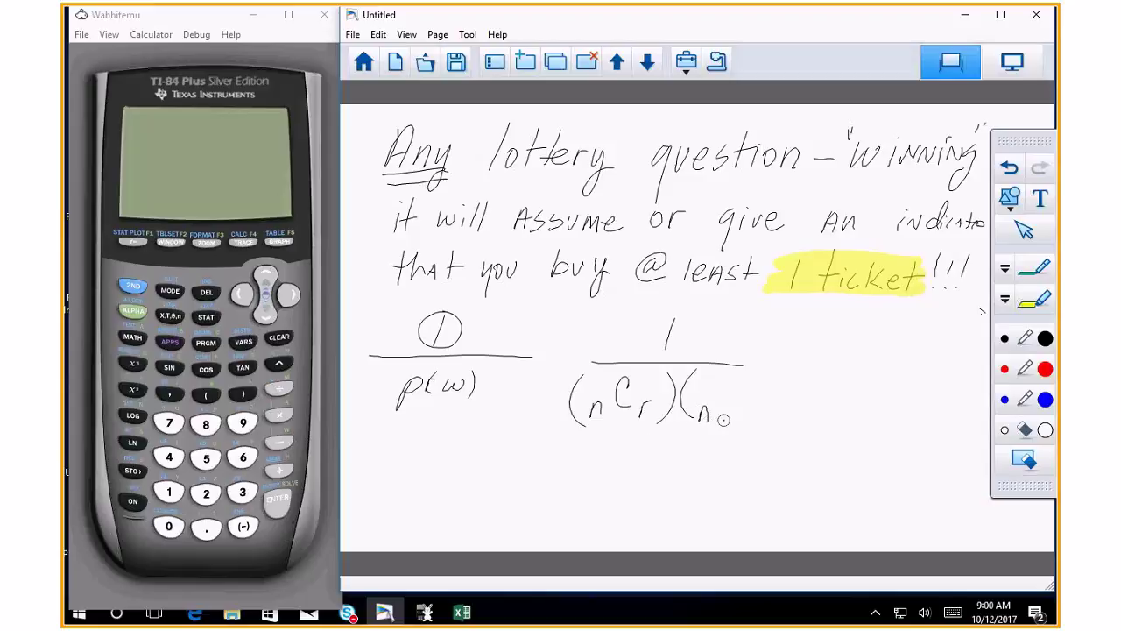
drag(729, 379, 728, 412)
mouse_move(747, 421)
mouse_down()
mouse_move(755, 405)
mouse_move(771, 423)
mouse_up()
Add '= 1/((69C5)(26C1))' to the right of it
drag(789, 357, 799, 356)
drag(788, 364, 799, 363)
drag(895, 312, 895, 335)
drag(825, 356, 972, 355)
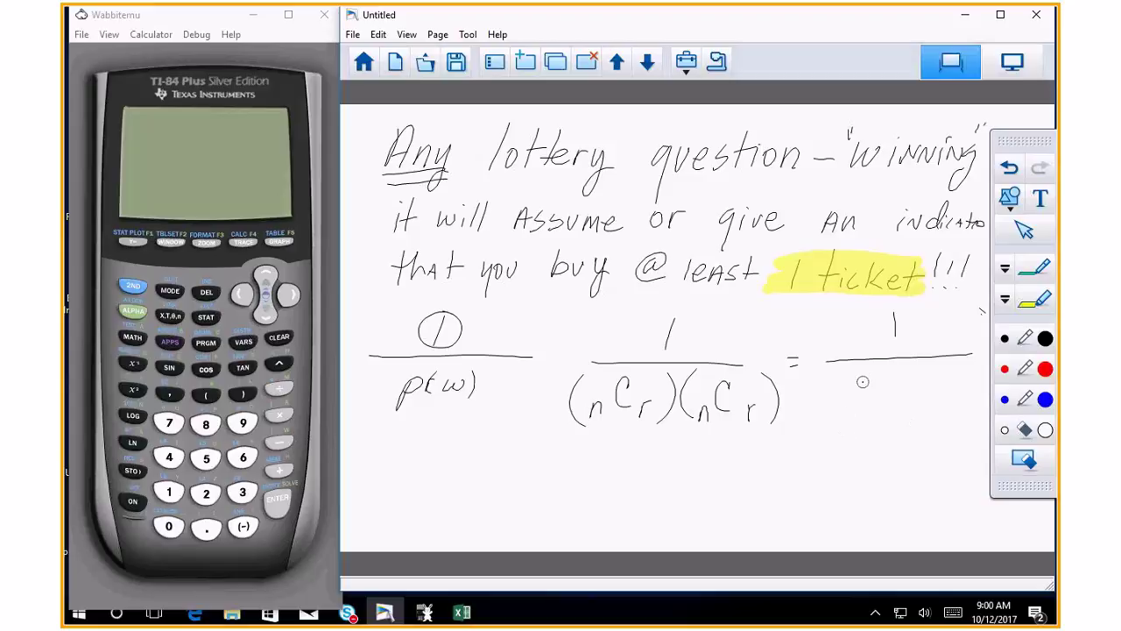
drag(861, 383, 871, 417)
drag(871, 403, 880, 403)
drag(820, 371, 815, 416)
drag(892, 371, 894, 420)
mouse_move(828, 406)
mouse_down()
mouse_move(822, 419)
mouse_move(837, 421)
mouse_up()
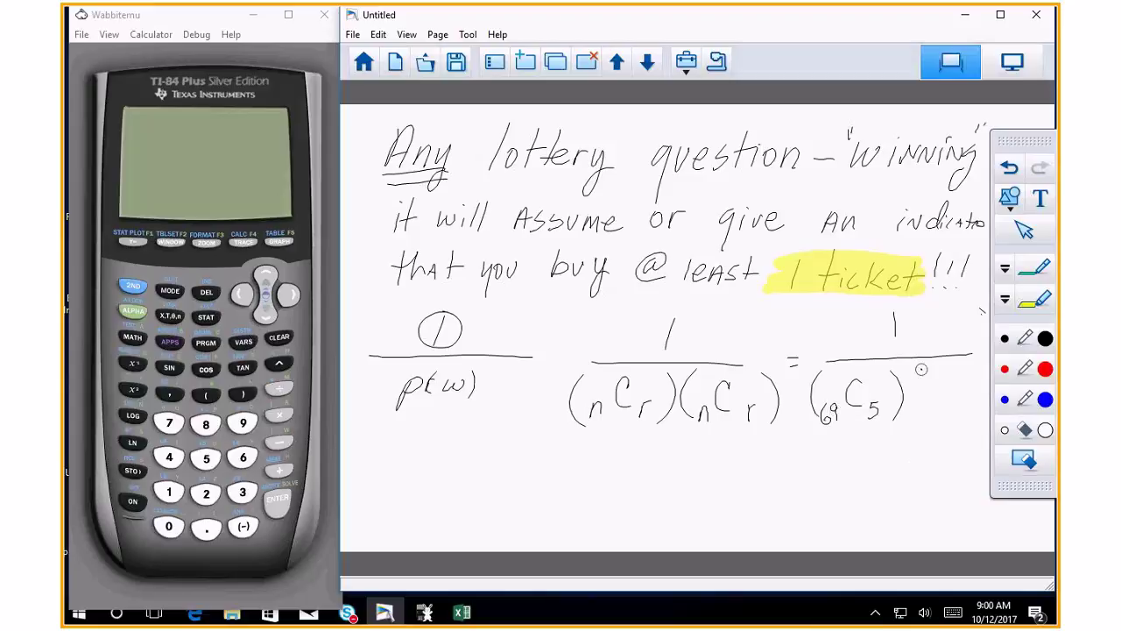
drag(917, 379, 912, 420)
drag(975, 369, 981, 413)
drag(953, 386, 948, 410)
mouse_move(961, 409)
mouse_down()
mouse_move(963, 425)
mouse_move(928, 424)
mouse_up()
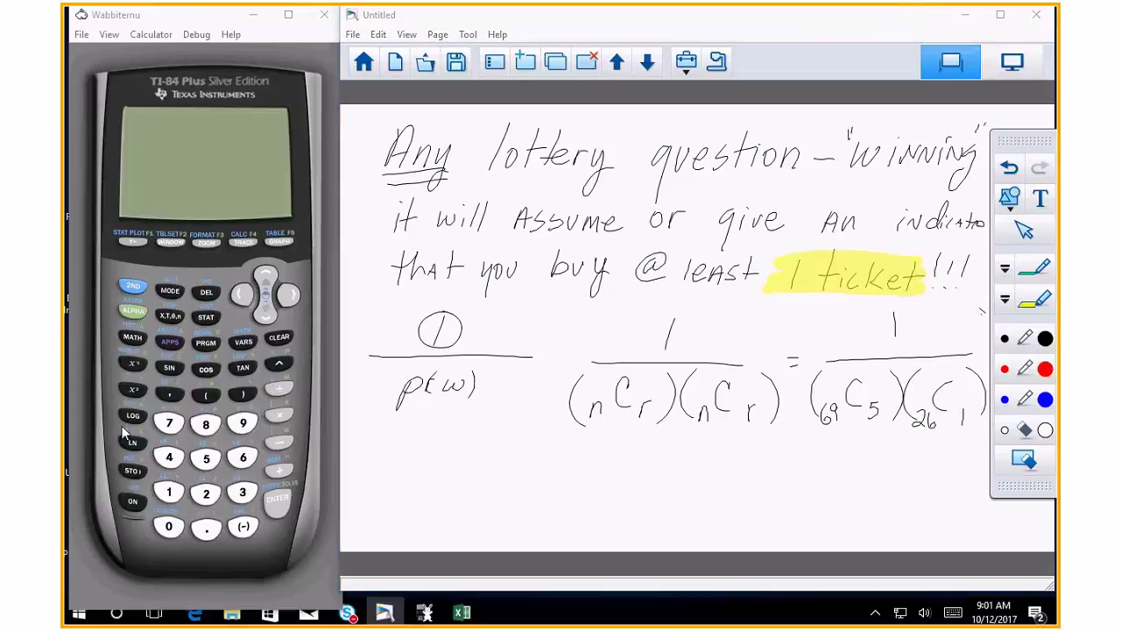
Bring Wabbitemu forward and begin entering 1/(( on the calculator
click(137, 500)
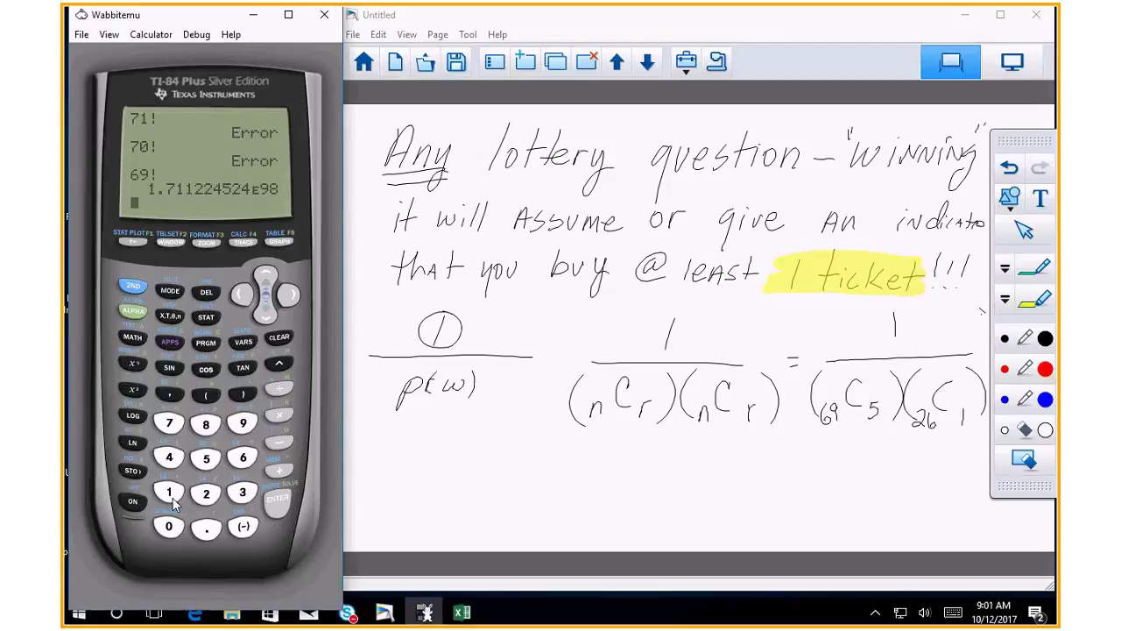
click(170, 492)
click(281, 386)
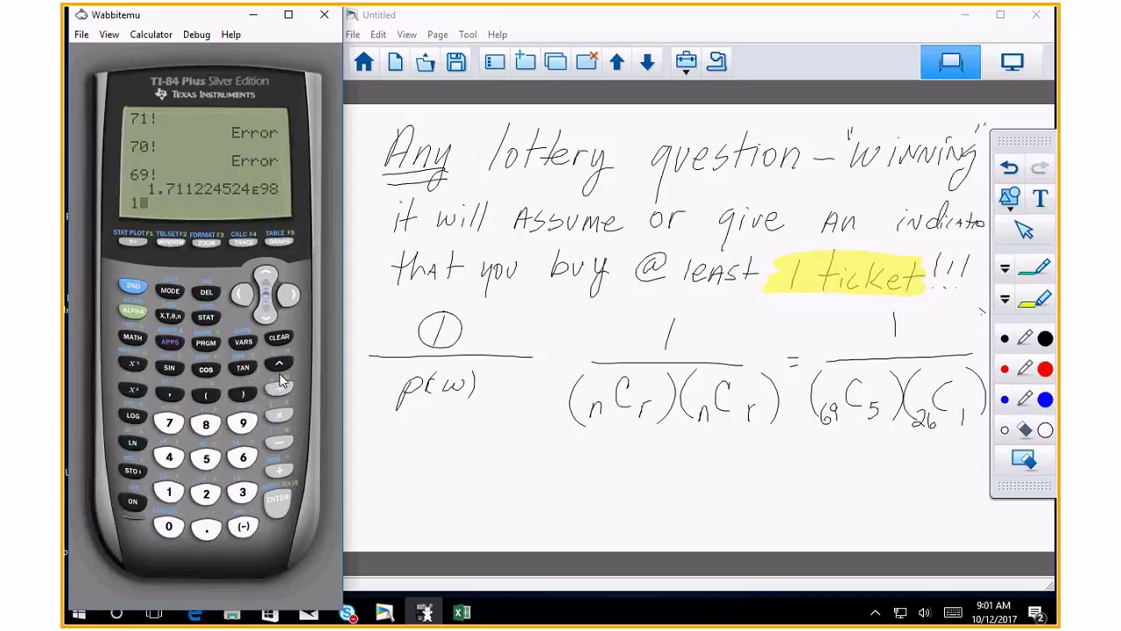
click(207, 398)
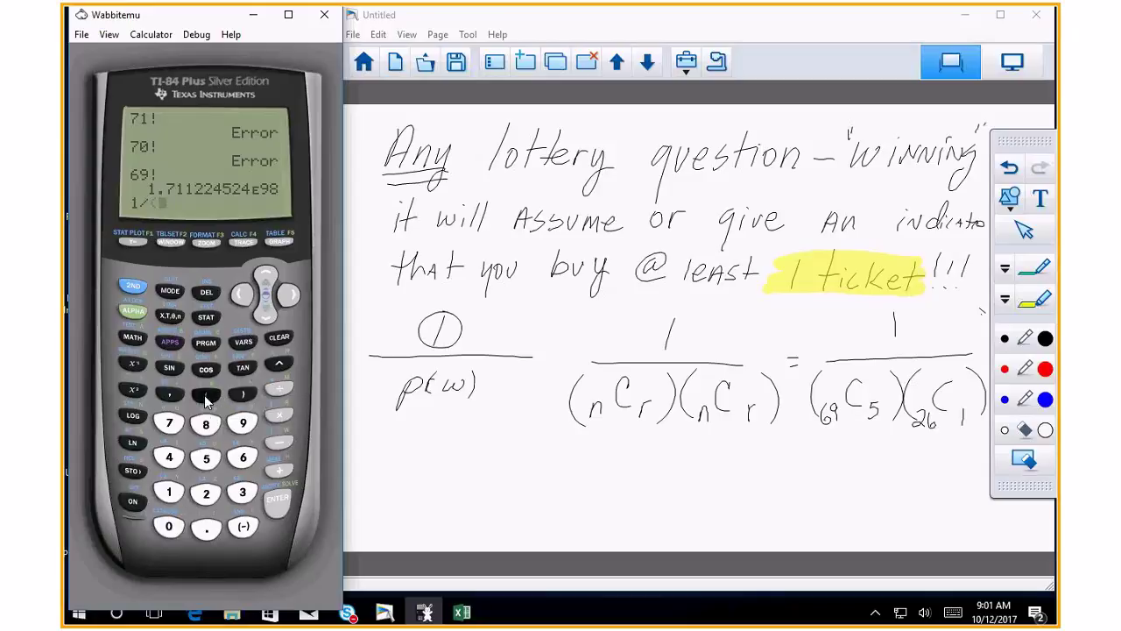
click(207, 398)
click(270, 503)
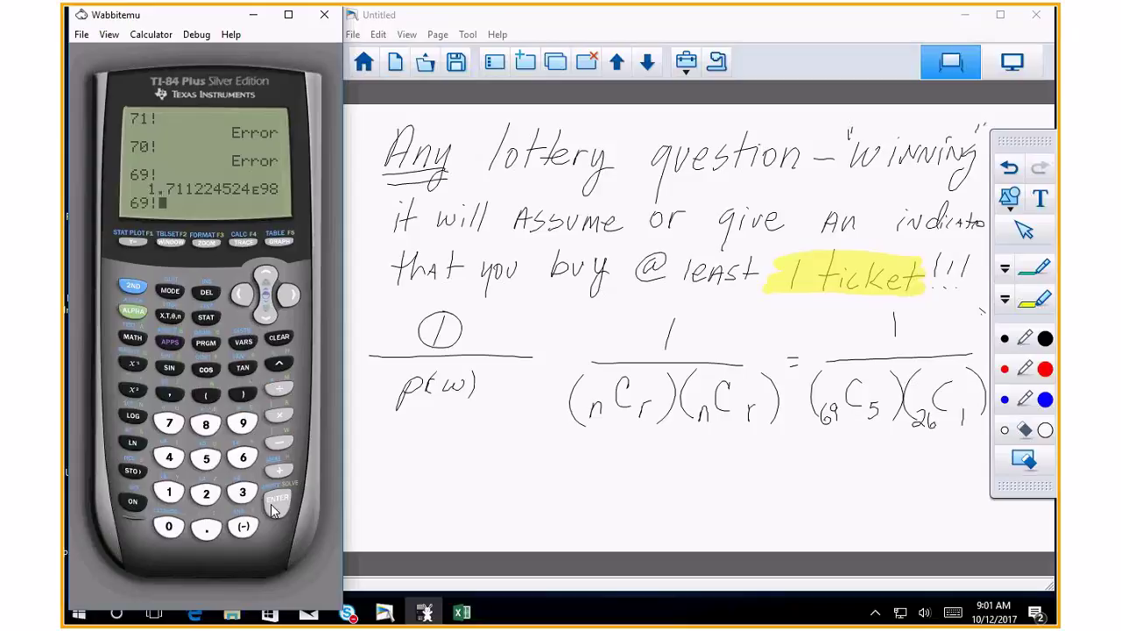
Clear the screen and enter 1/((69 nCr 5 using MATH > PRB > nCr
double_click(280, 341)
click(169, 492)
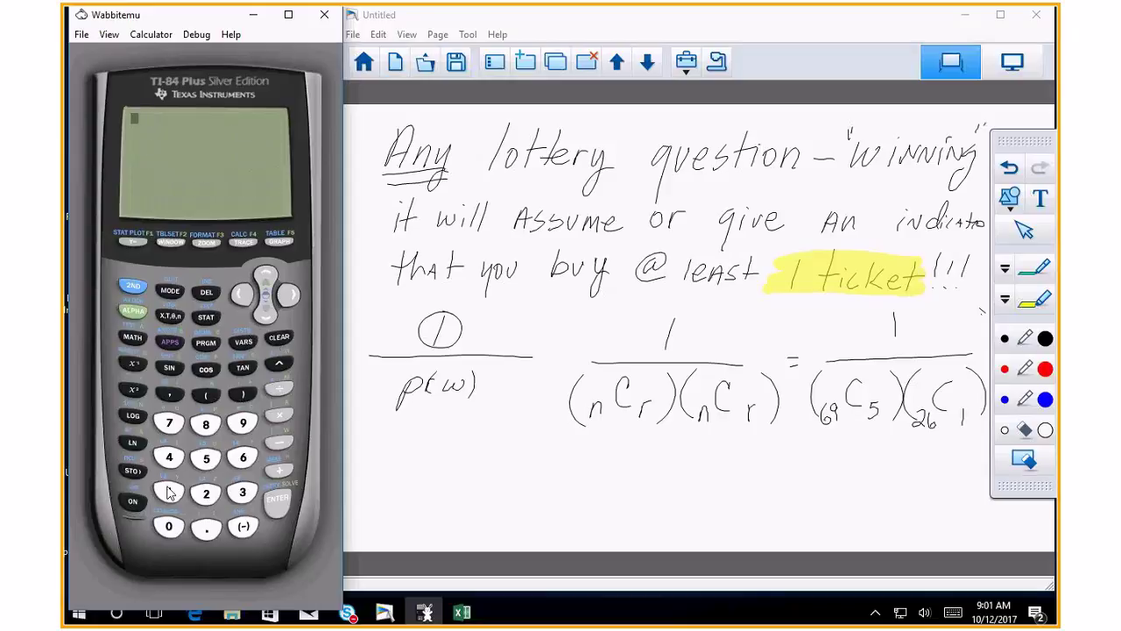
click(276, 389)
double_click(206, 396)
click(243, 457)
click(244, 424)
click(133, 336)
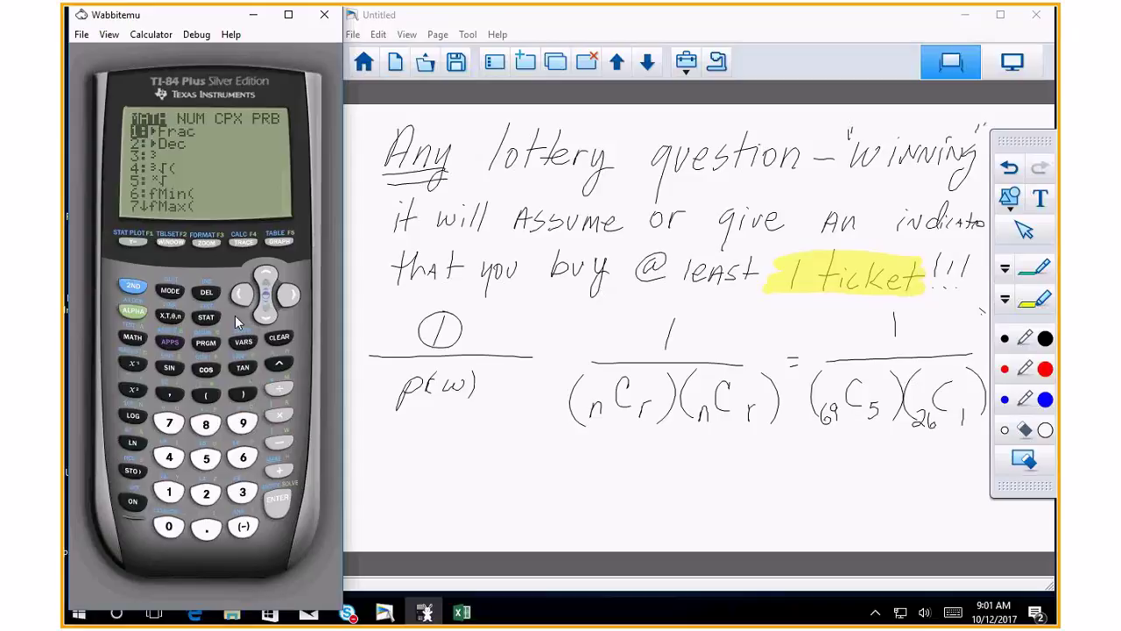
click(289, 296)
click(289, 296)
click(289, 296)
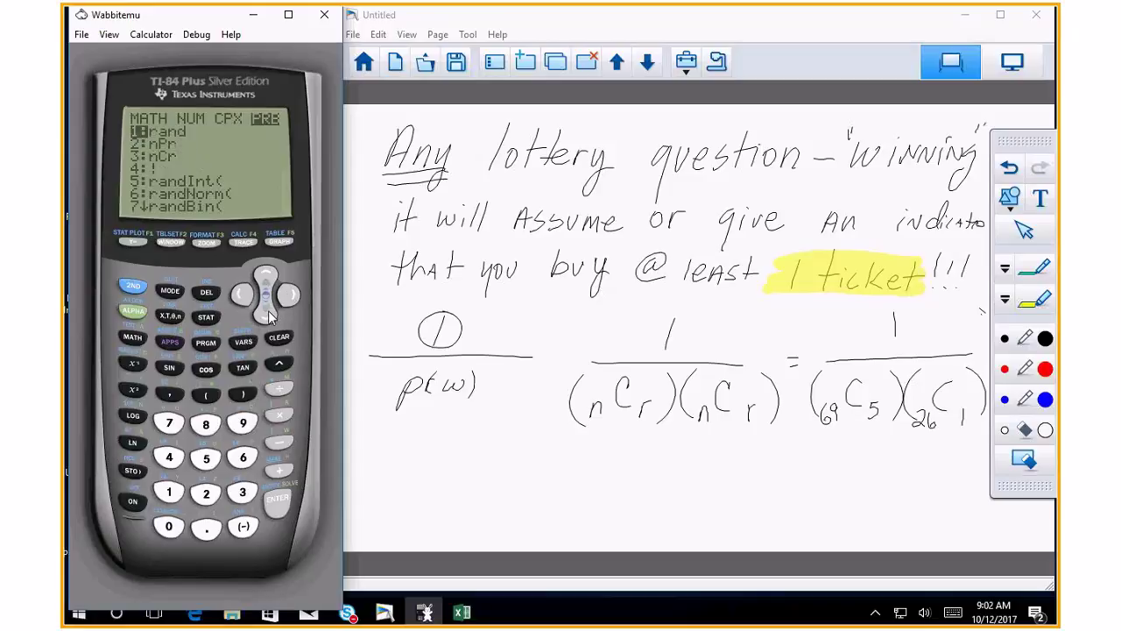
click(269, 310)
click(268, 310)
click(276, 504)
text(5)
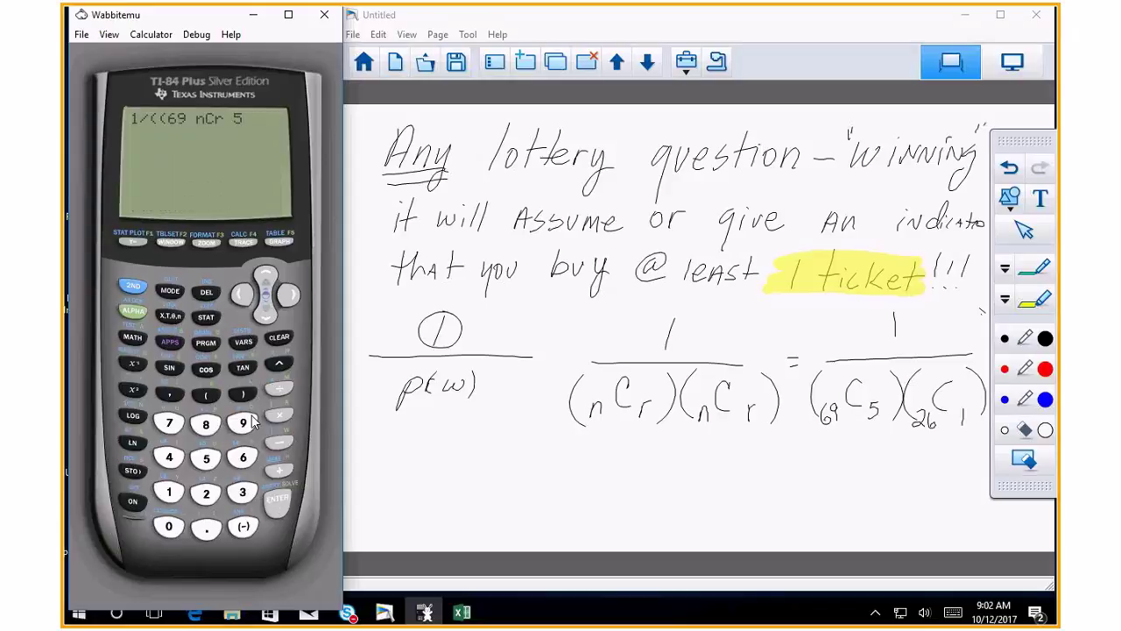
Multiply by (26 nCr 1), close the parentheses, and evaluate to 3.422297813E-9
click(243, 394)
click(279, 414)
click(208, 396)
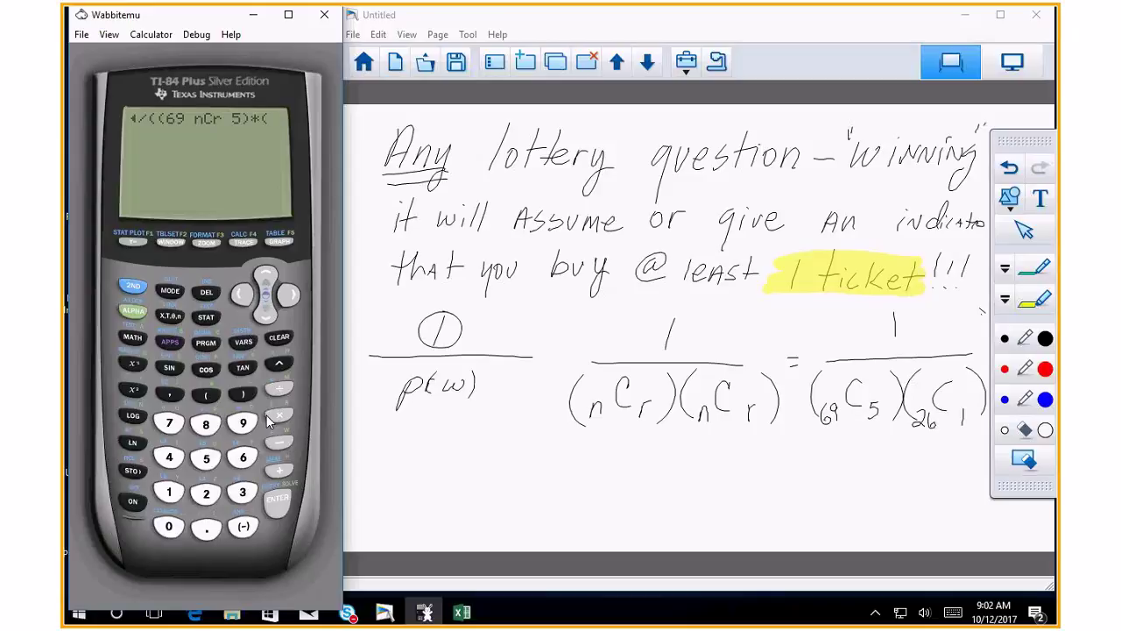
click(206, 494)
click(241, 459)
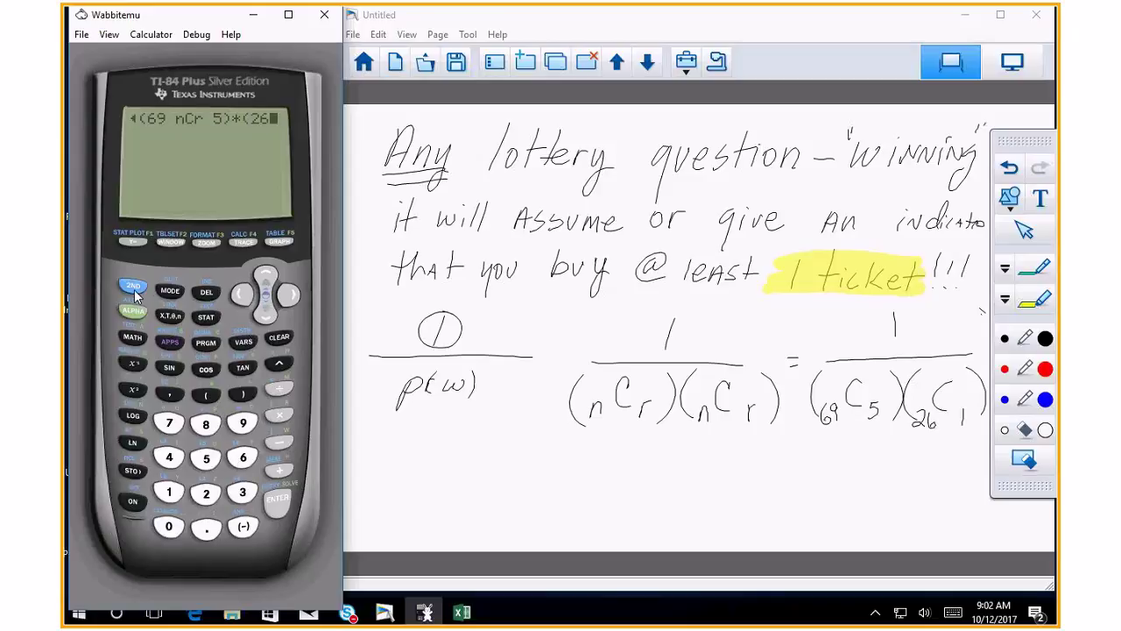
click(133, 339)
click(289, 292)
click(289, 292)
click(288, 293)
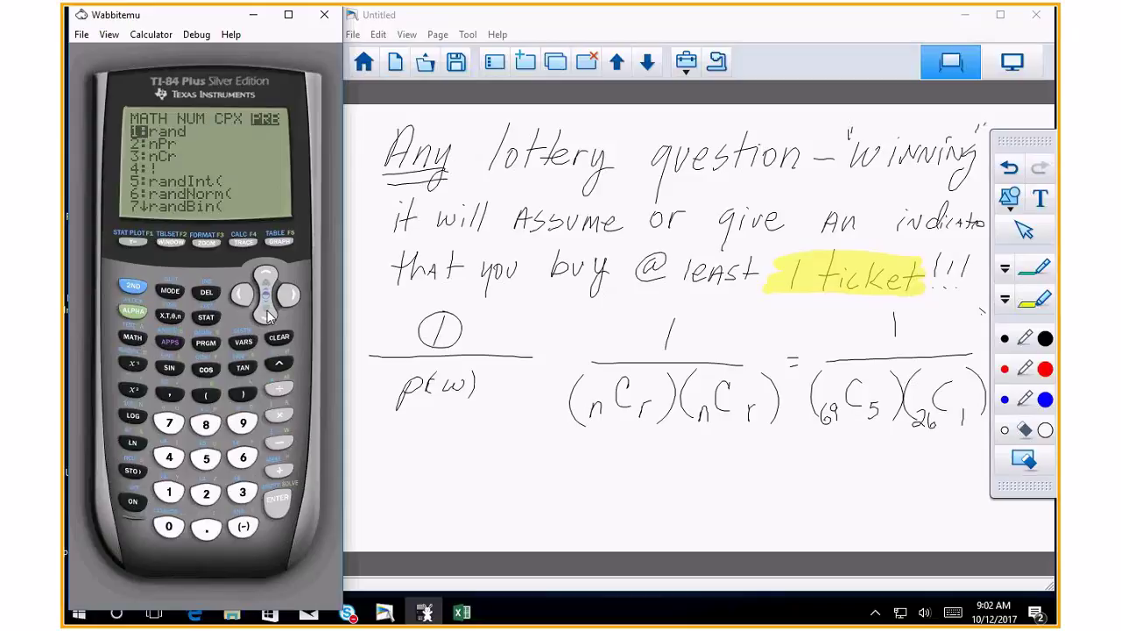
click(243, 492)
click(169, 492)
click(244, 399)
click(245, 400)
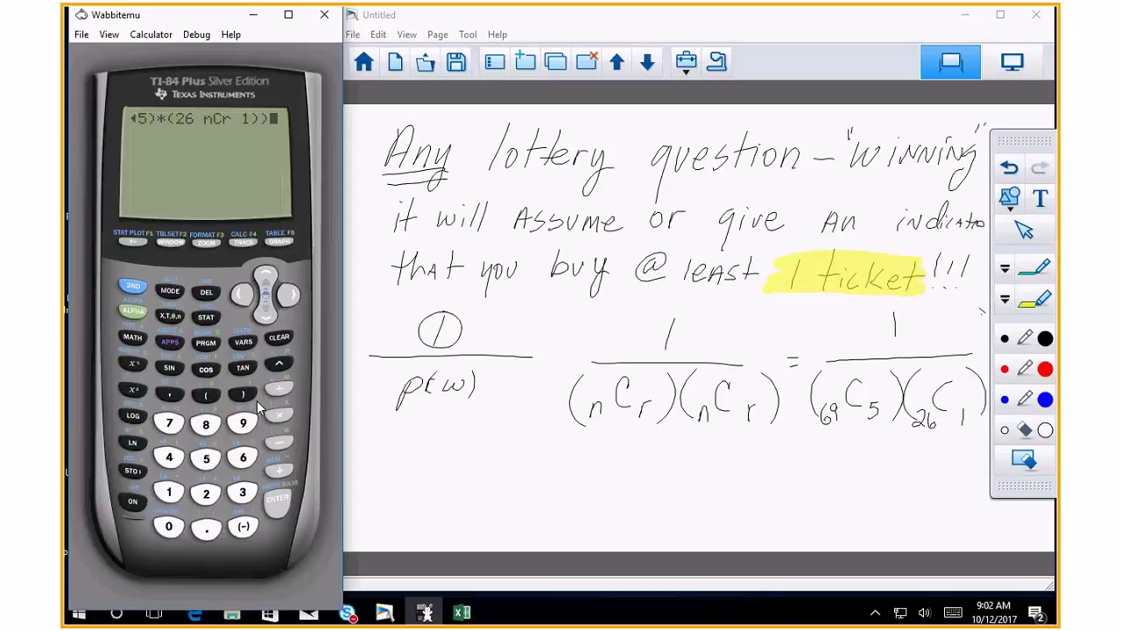
click(279, 506)
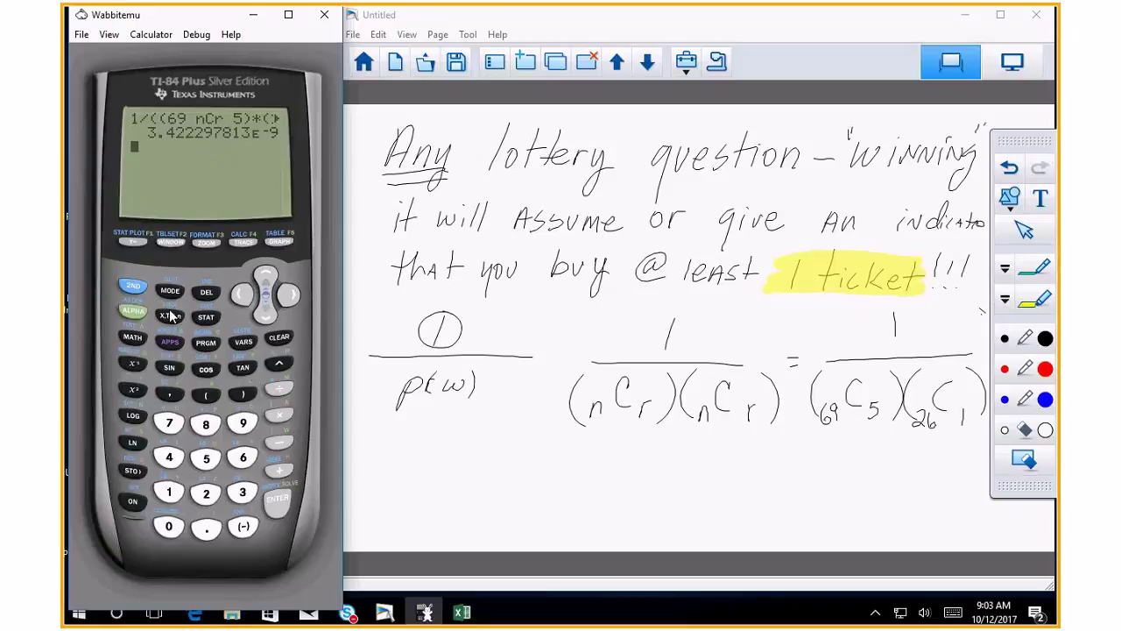
Edit the recalled entry to (69 nCr 5)*(26 nCr 1), getting 292201338, then return to the whiteboard
click(265, 502)
click(238, 295)
click(238, 296)
click(207, 295)
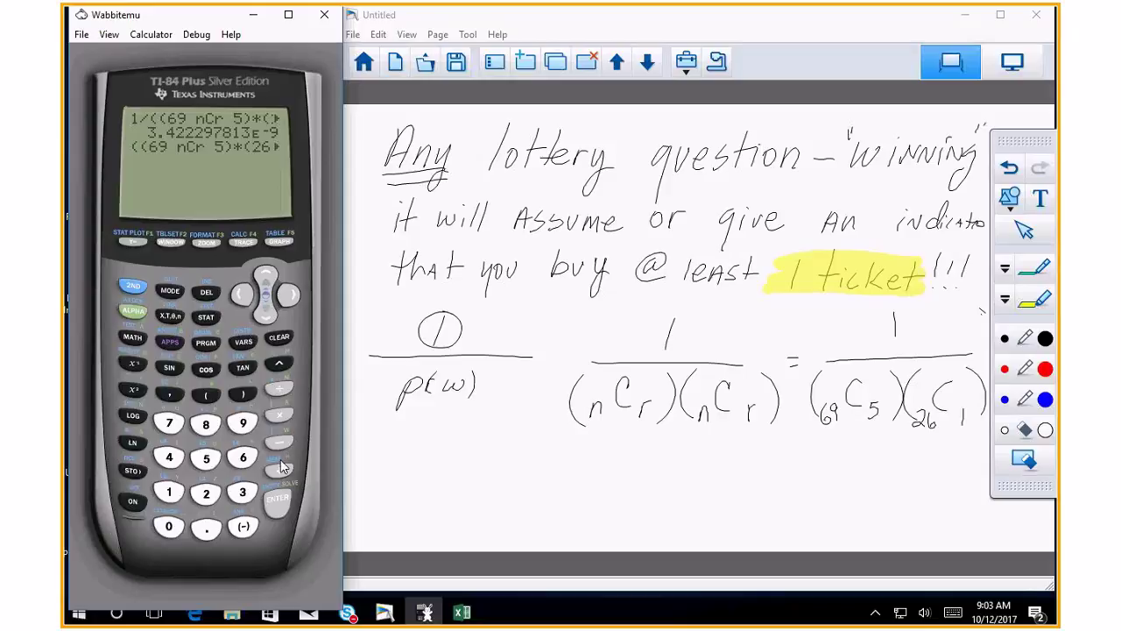
click(277, 500)
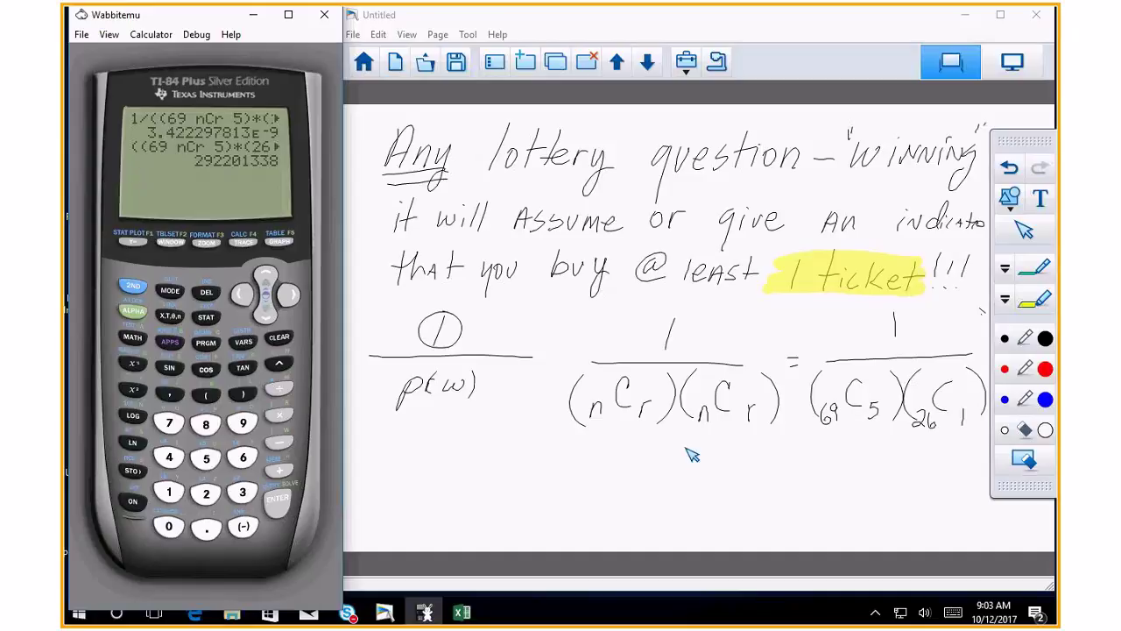
click(1021, 340)
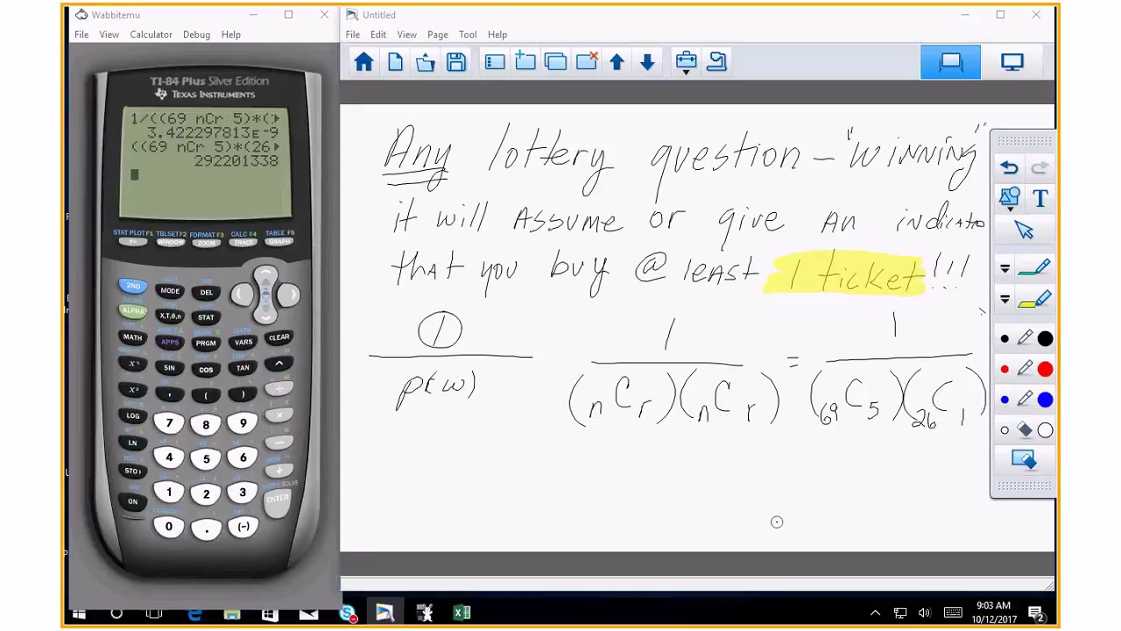
Write an equals sign and a new fraction bar below 1/((69C5)(26C1))
drag(762, 478, 778, 478)
drag(868, 443, 868, 456)
drag(808, 475, 941, 471)
mouse_move(813, 484)
mouse_down()
mouse_move(827, 504)
mouse_move(843, 496)
mouse_move(856, 510)
mouse_move(846, 532)
mouse_up()
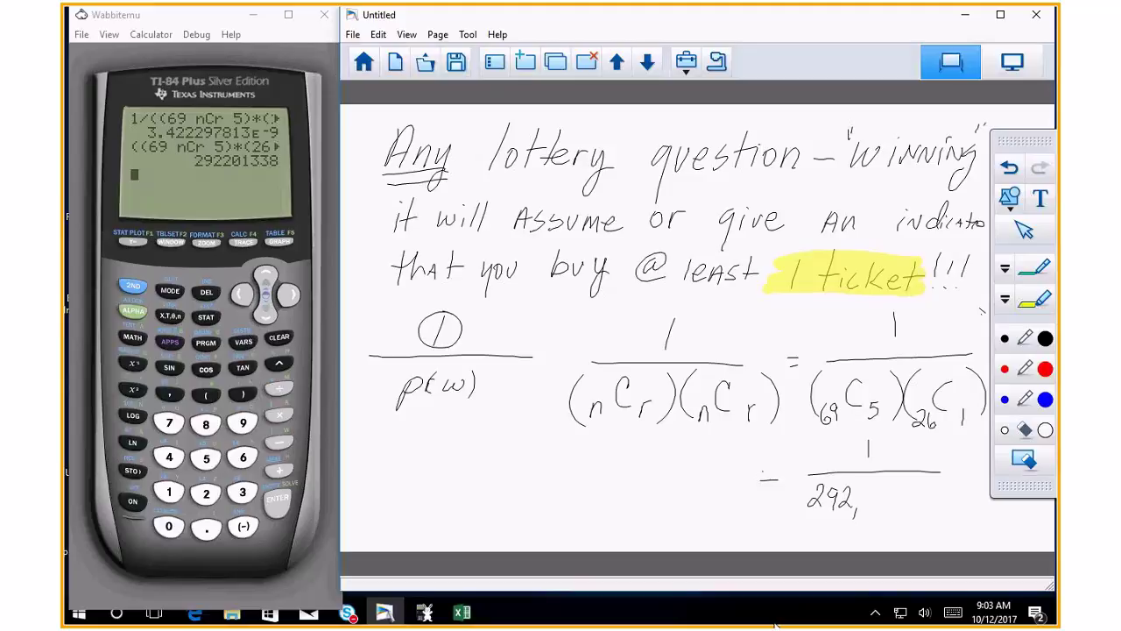
Complete the denominator as 292,201,338 and bring the lottery website forward
drag(864, 492, 874, 507)
drag(881, 494, 880, 496)
drag(892, 492, 893, 517)
drag(899, 515, 895, 524)
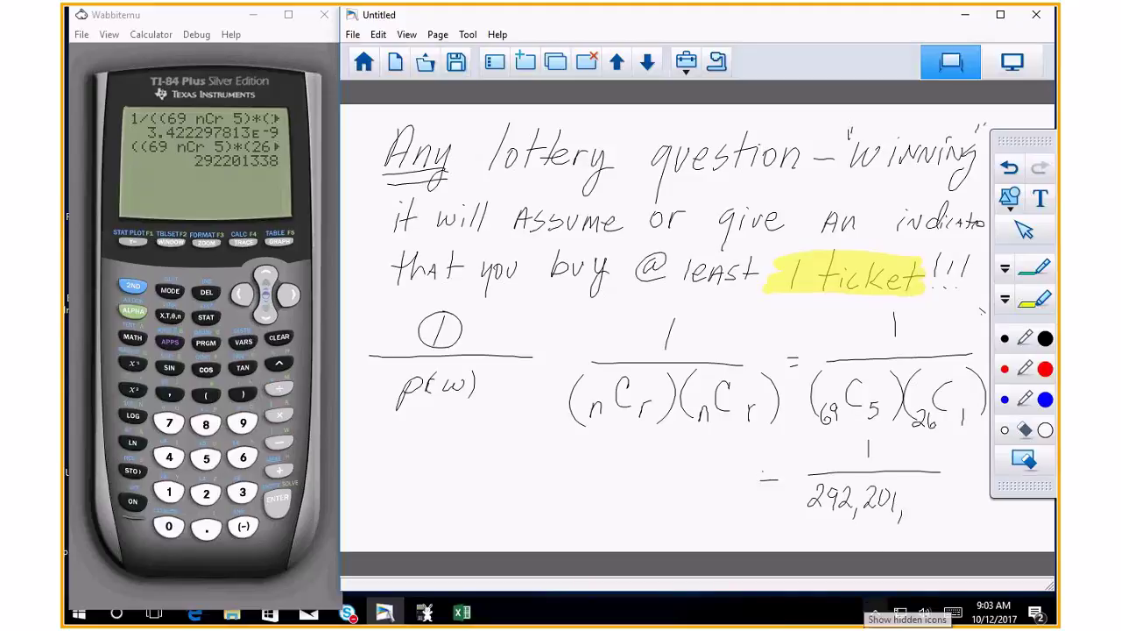
mouse_move(913, 491)
mouse_down()
mouse_move(915, 509)
mouse_move(958, 509)
mouse_up()
mouse_move(939, 452)
mouse_down()
mouse_move(791, 478)
mouse_move(939, 452)
mouse_up()
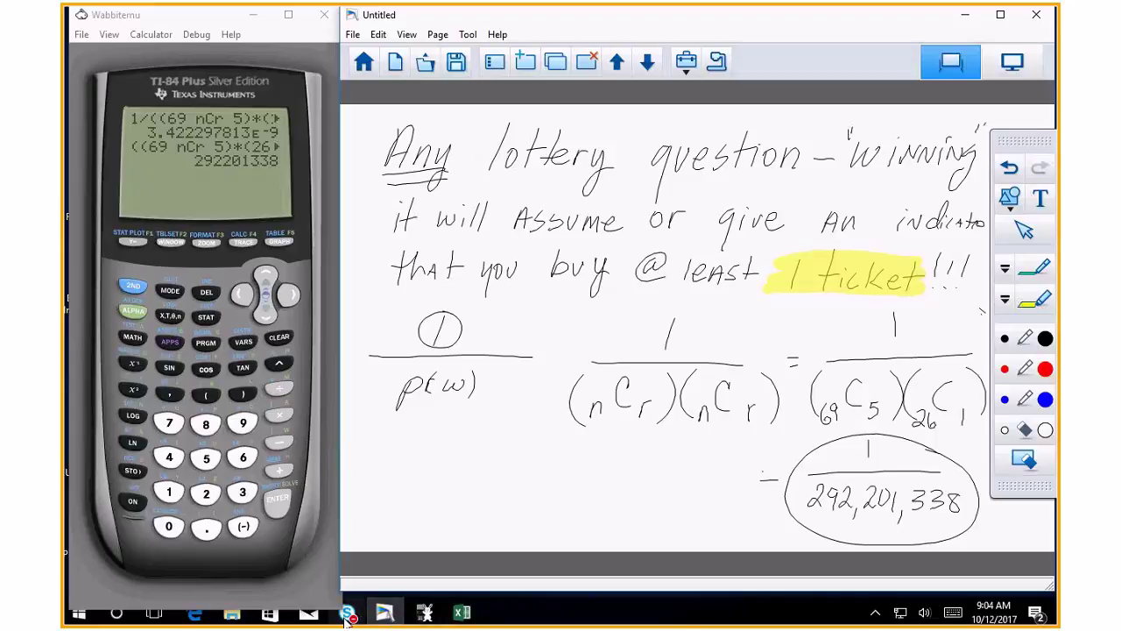
click(199, 618)
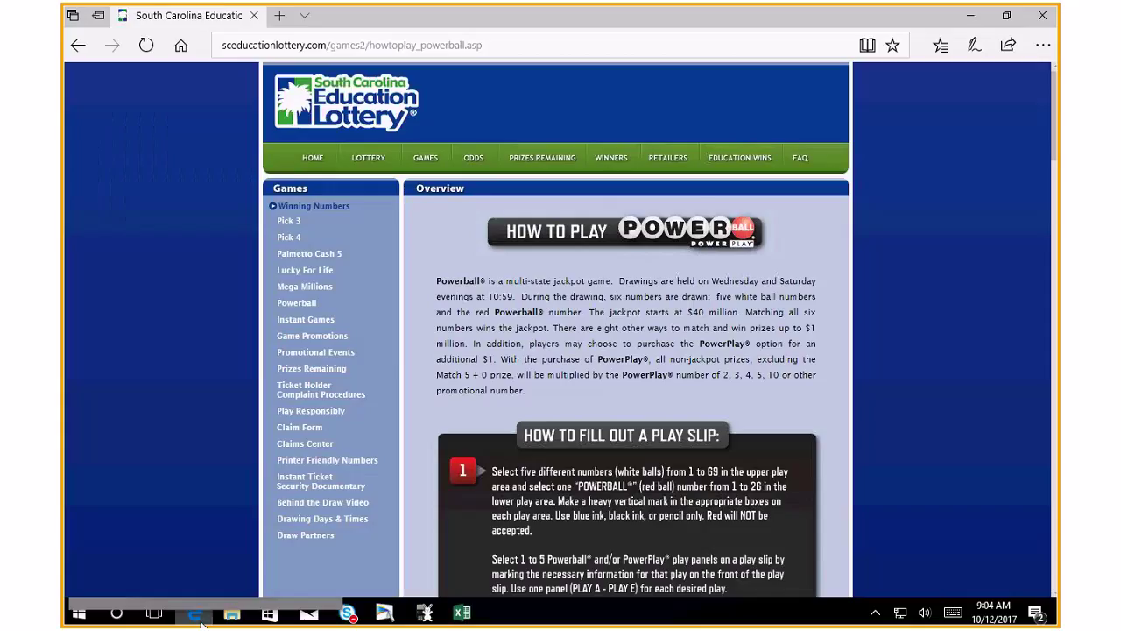
Show the lottery's Game Odds page, listing Powerball odds of 1 in 292,201,338
click(472, 166)
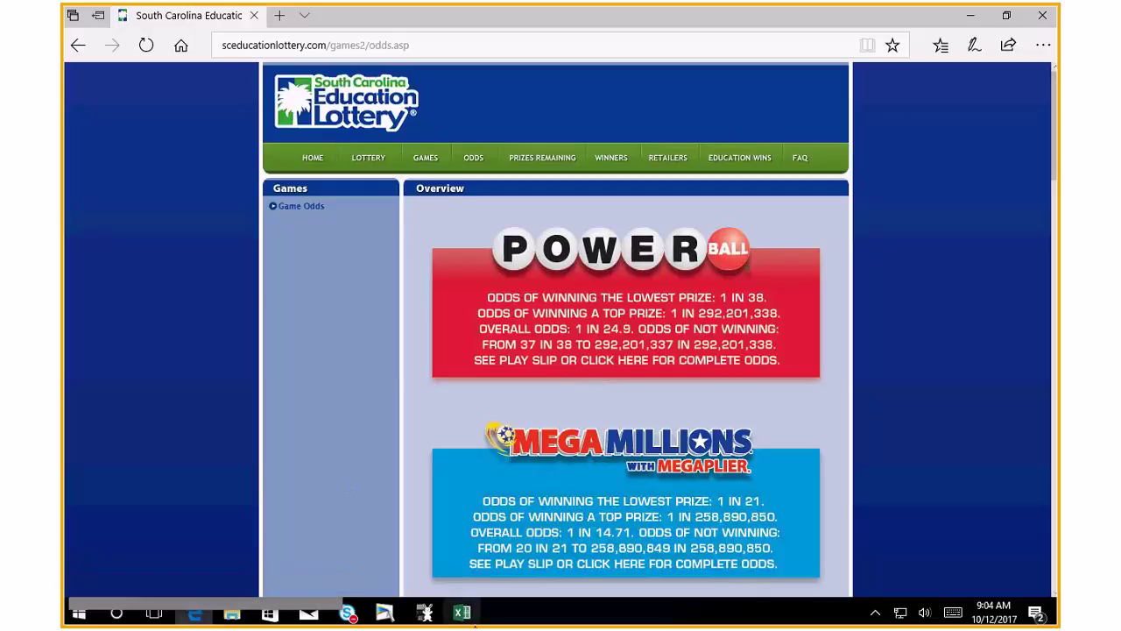
mouse_move(461, 620)
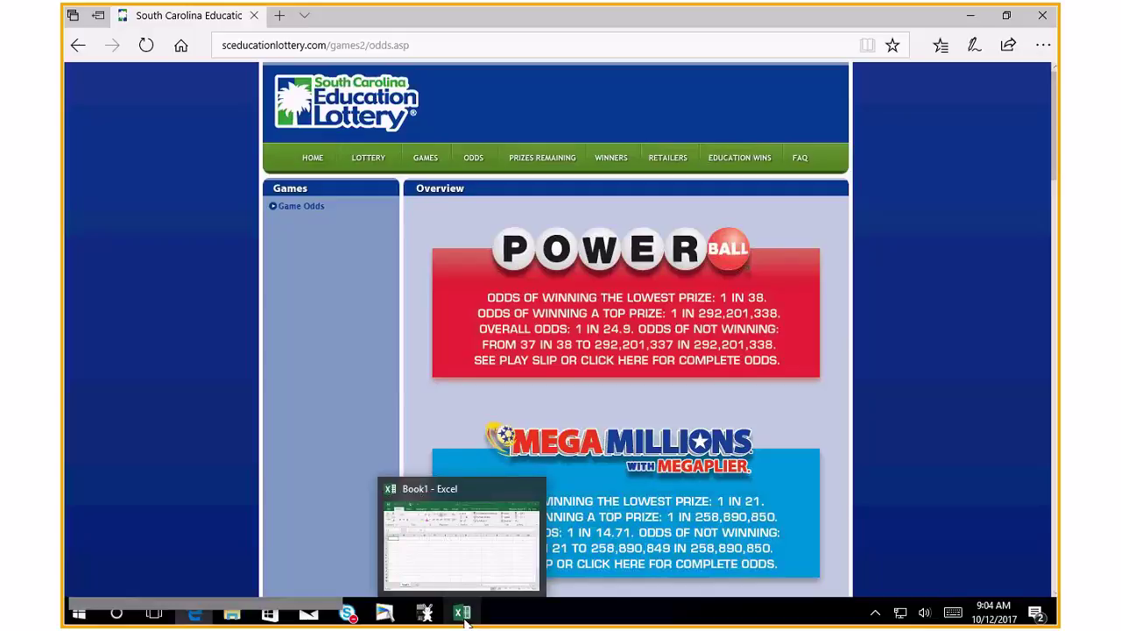
Bring up the blank Book1 workbook, maximize it, and select cell A3
click(463, 613)
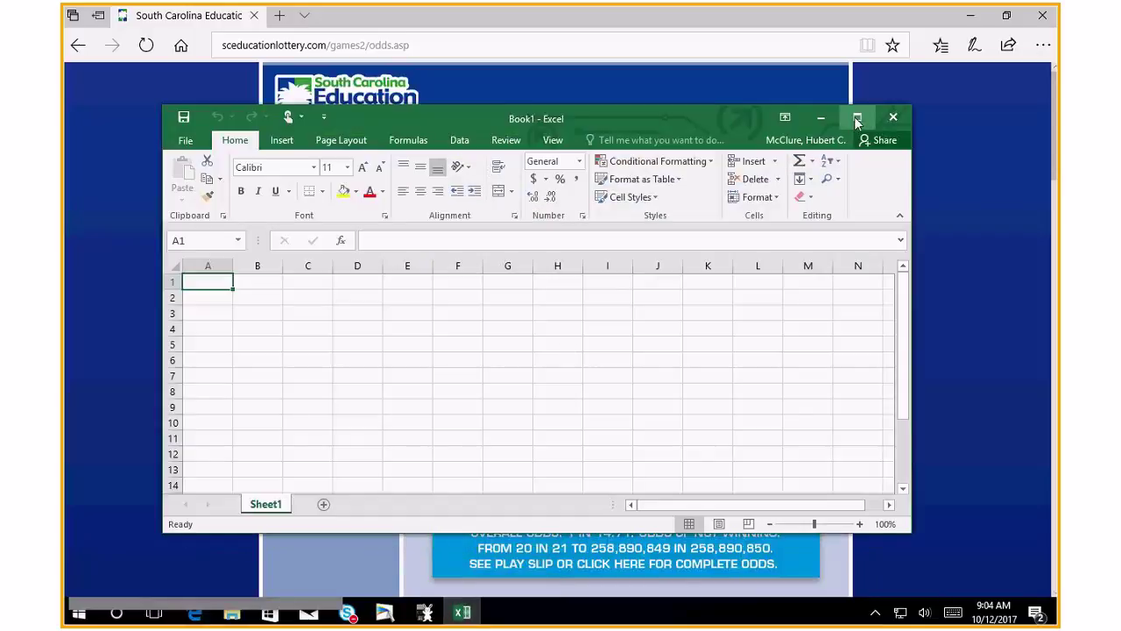
click(856, 119)
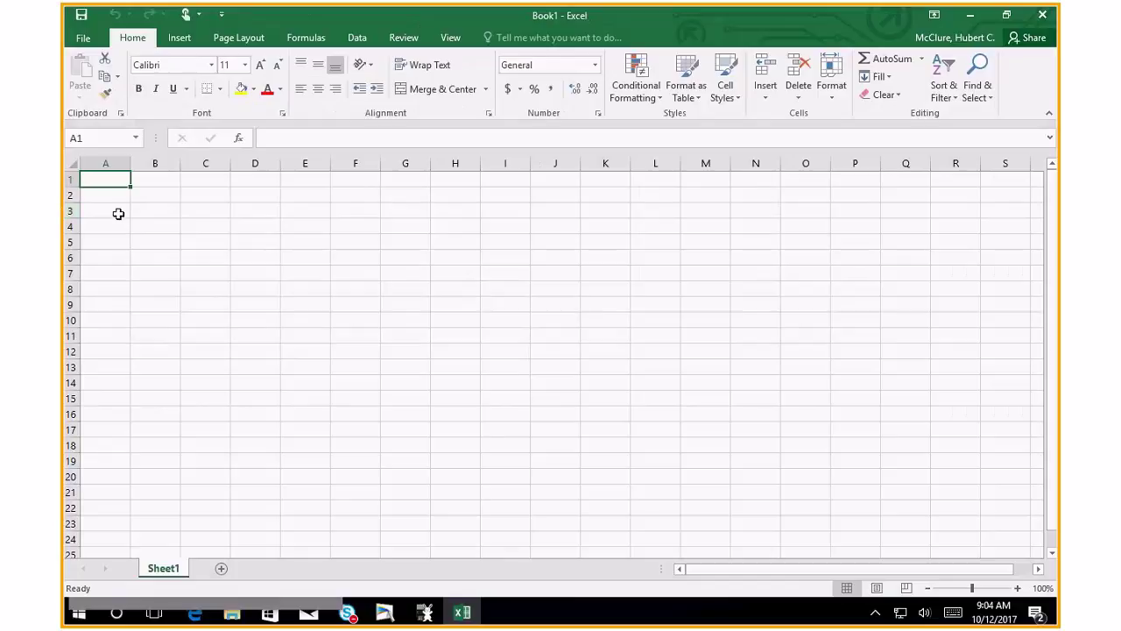
click(118, 213)
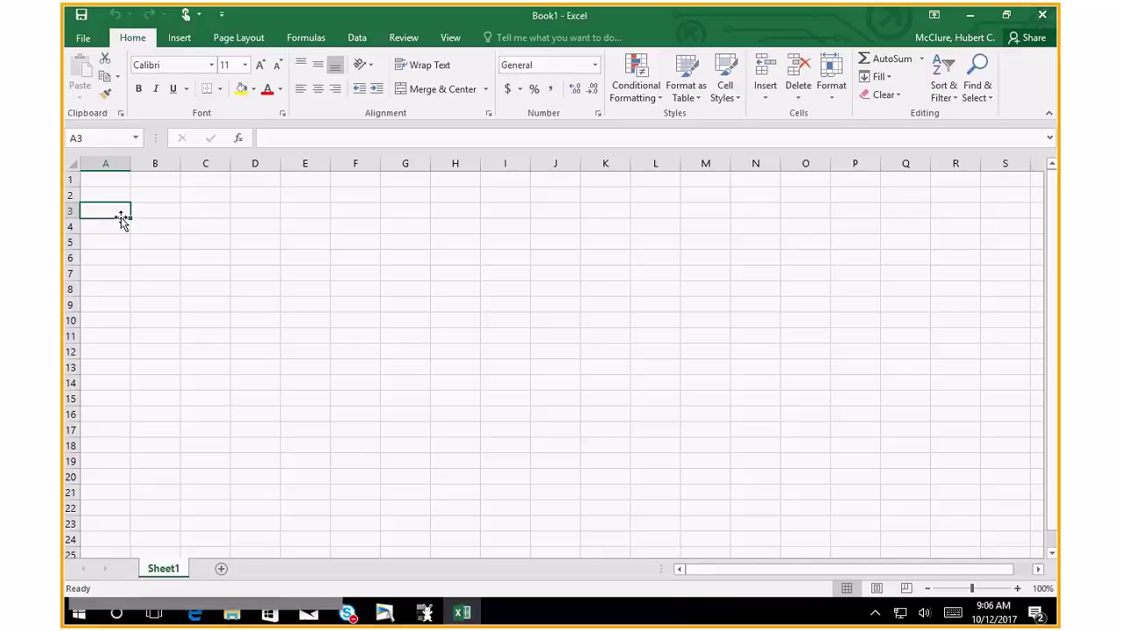
Enter 1, 10, 100, 1000 and 10000 down column A from A3
text(1)
key(Return)
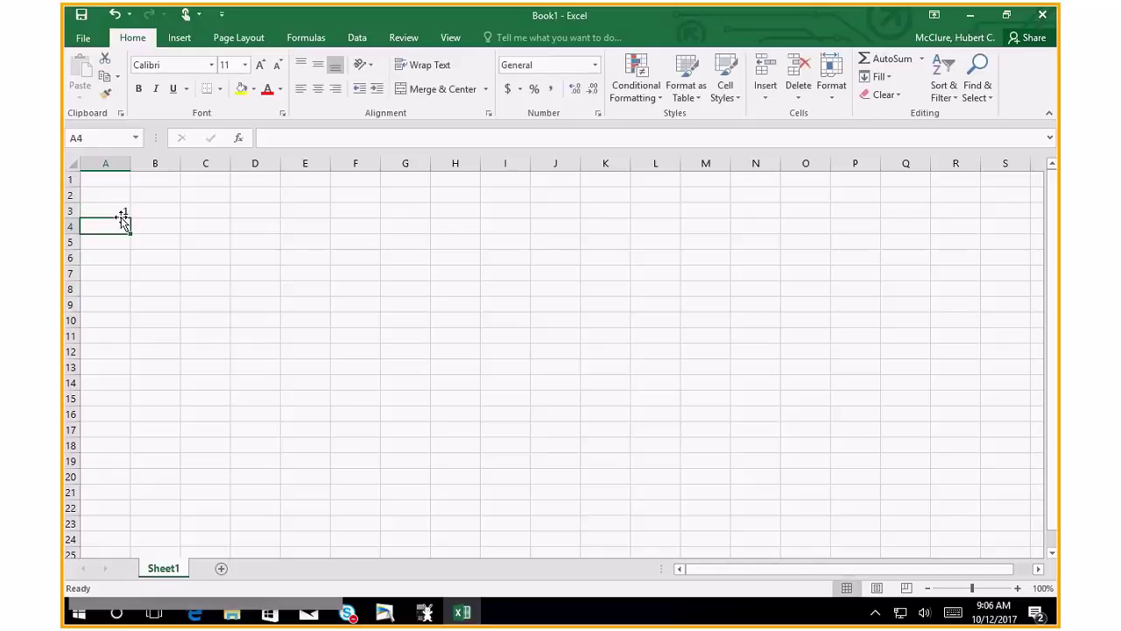
text(10)
key(Return)
text(100)
key(Return)
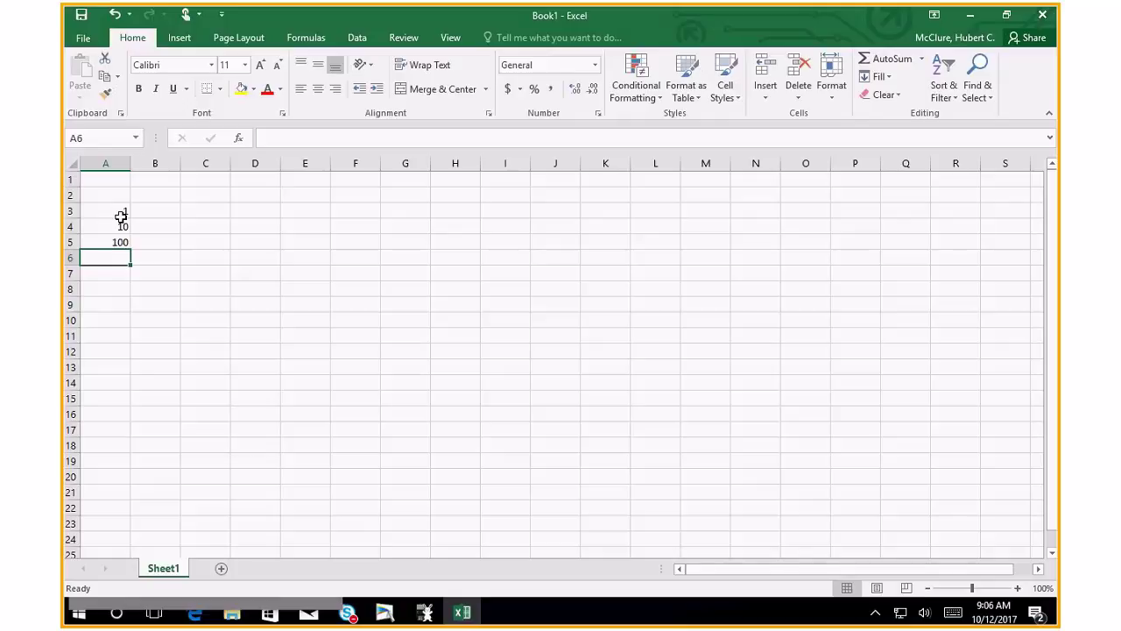
text(100)
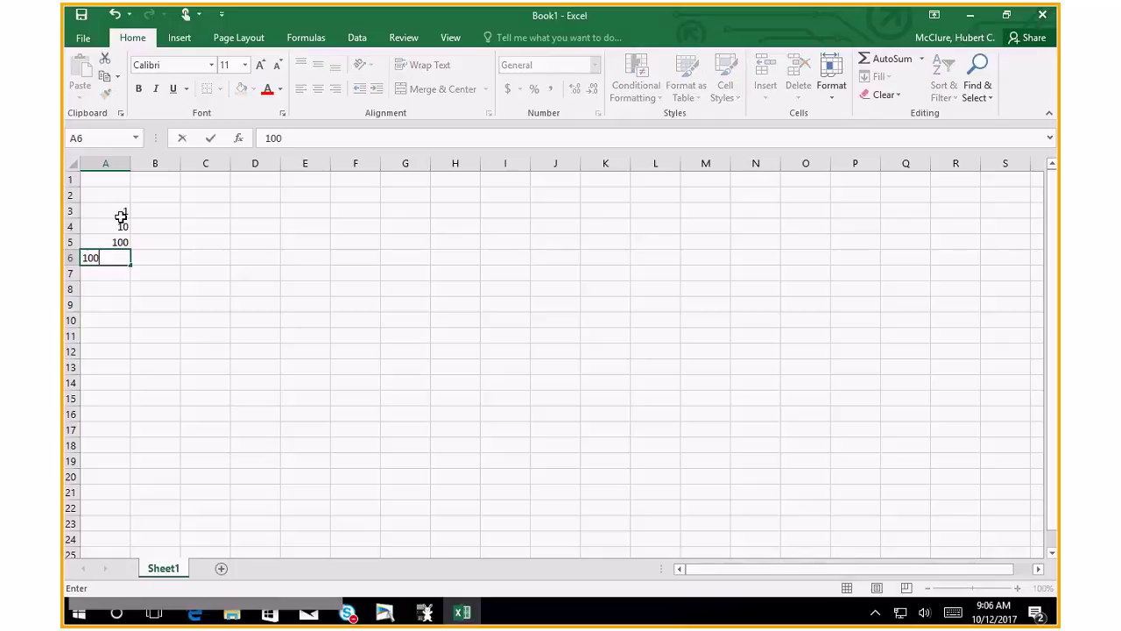
text(0)
key(Return)
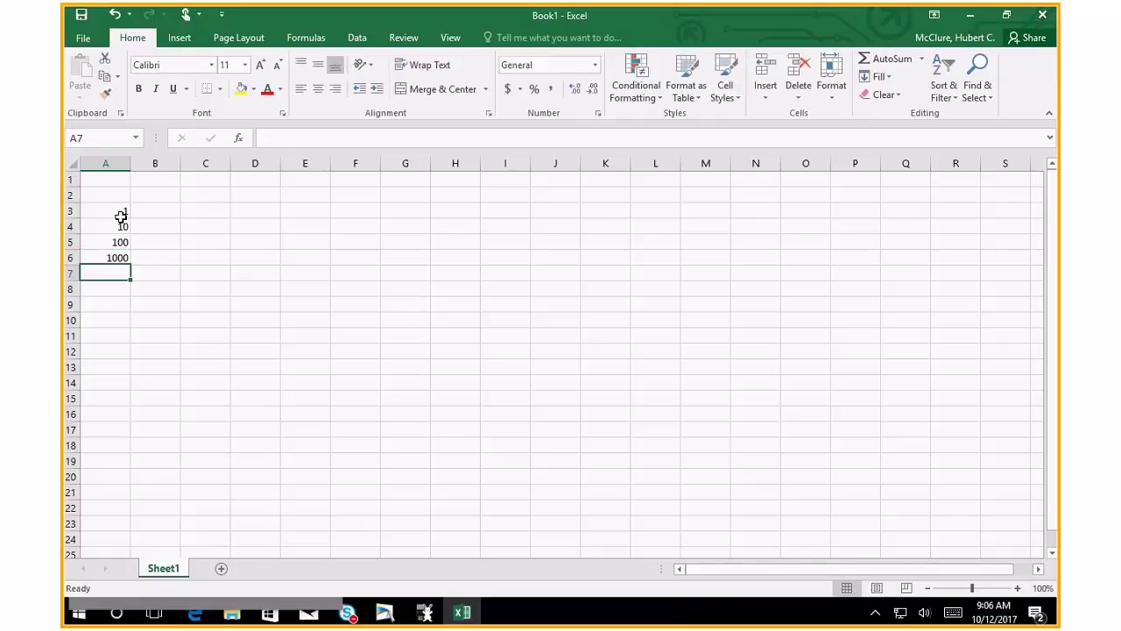
text(10)
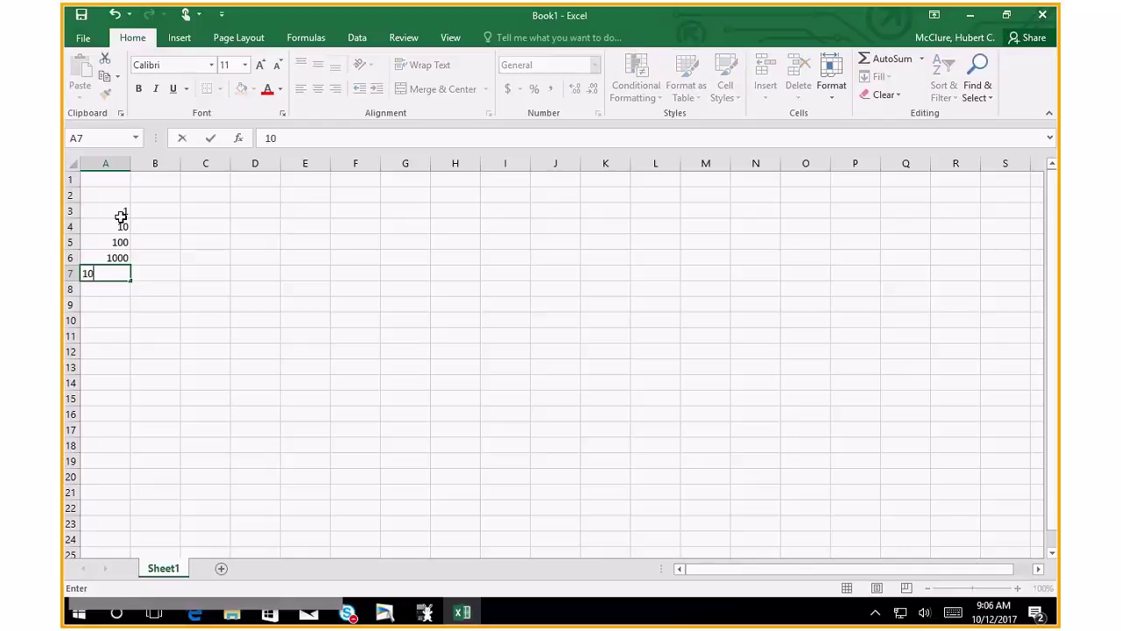
text(000)
key(Return)
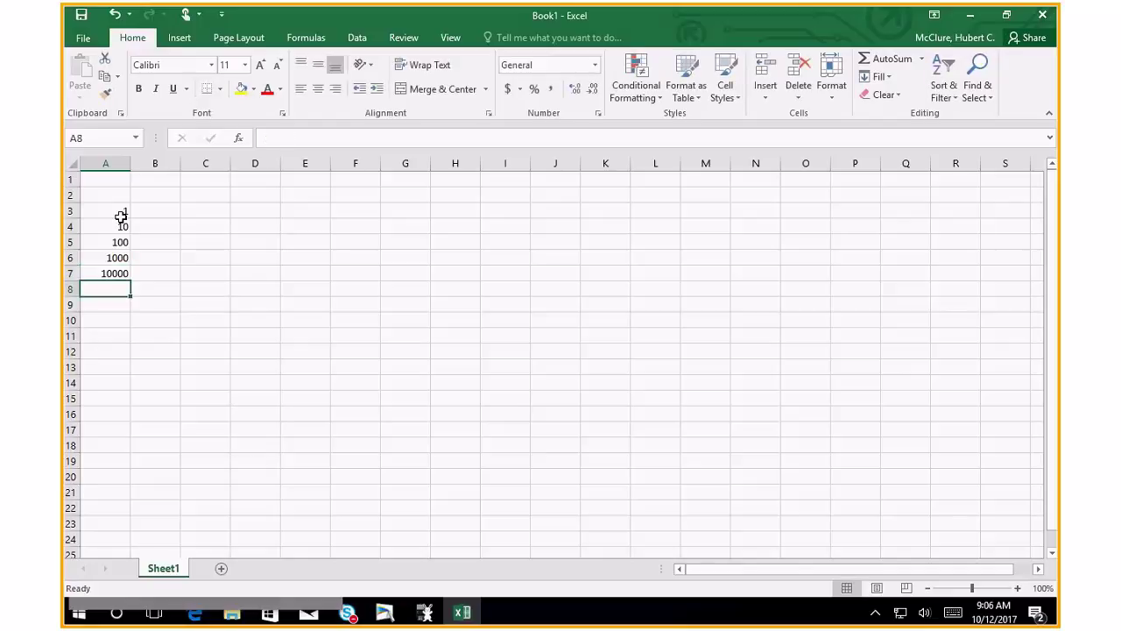
Continue the list with 50000, 100000, 1000000 and 2000000 in A8:A11
text(50000)
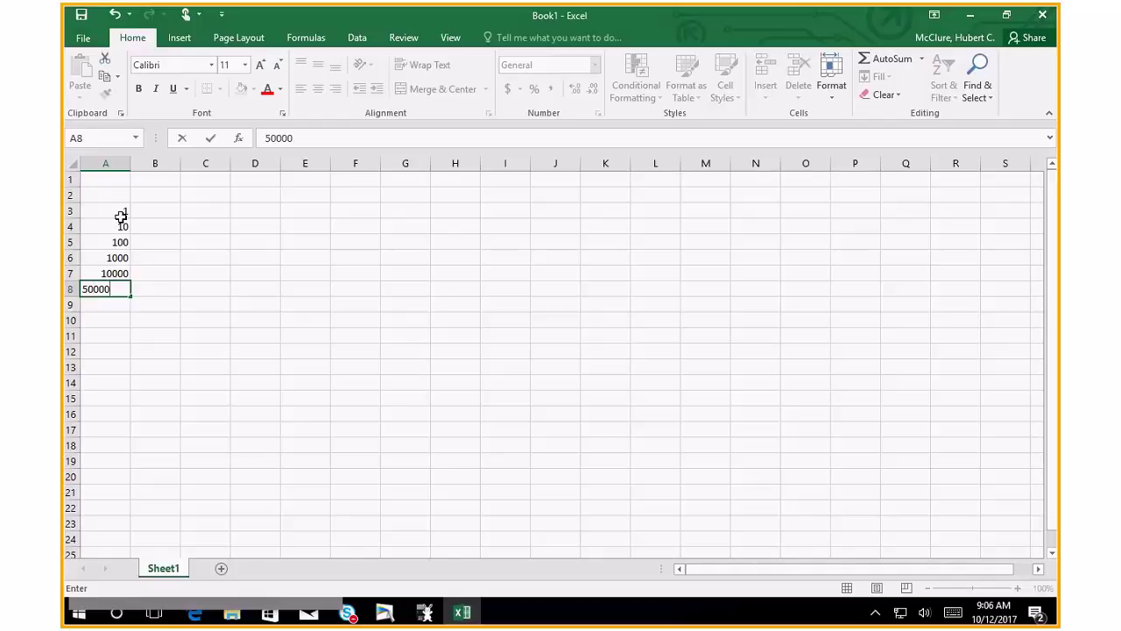
key(Return)
text(100000)
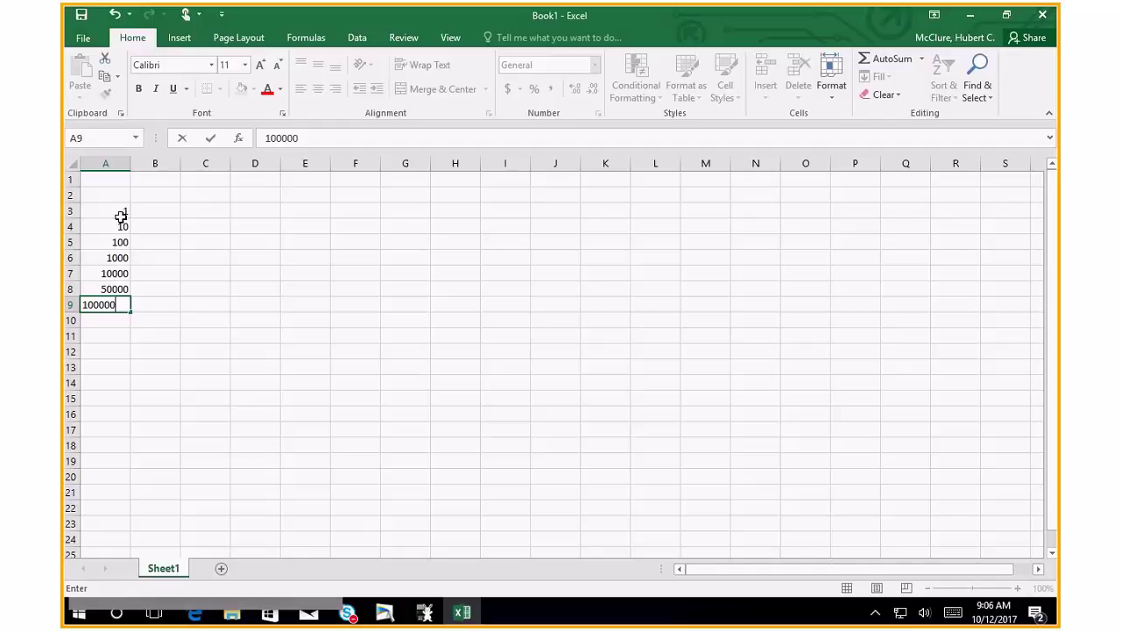
key(Return)
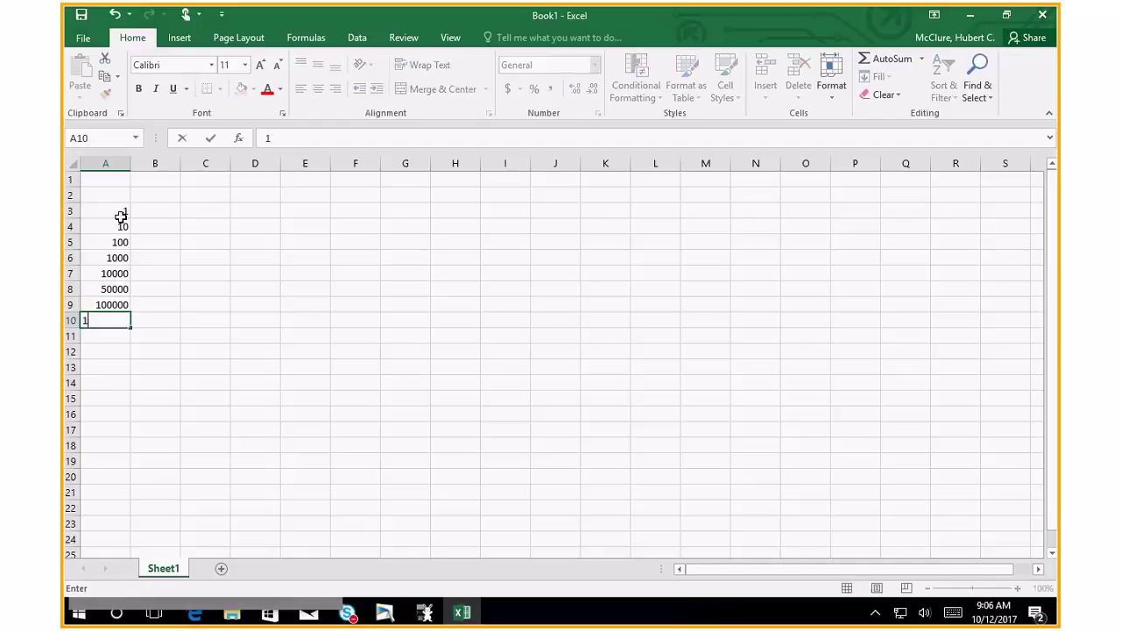
text(000000)
key(Return)
text(2000000)
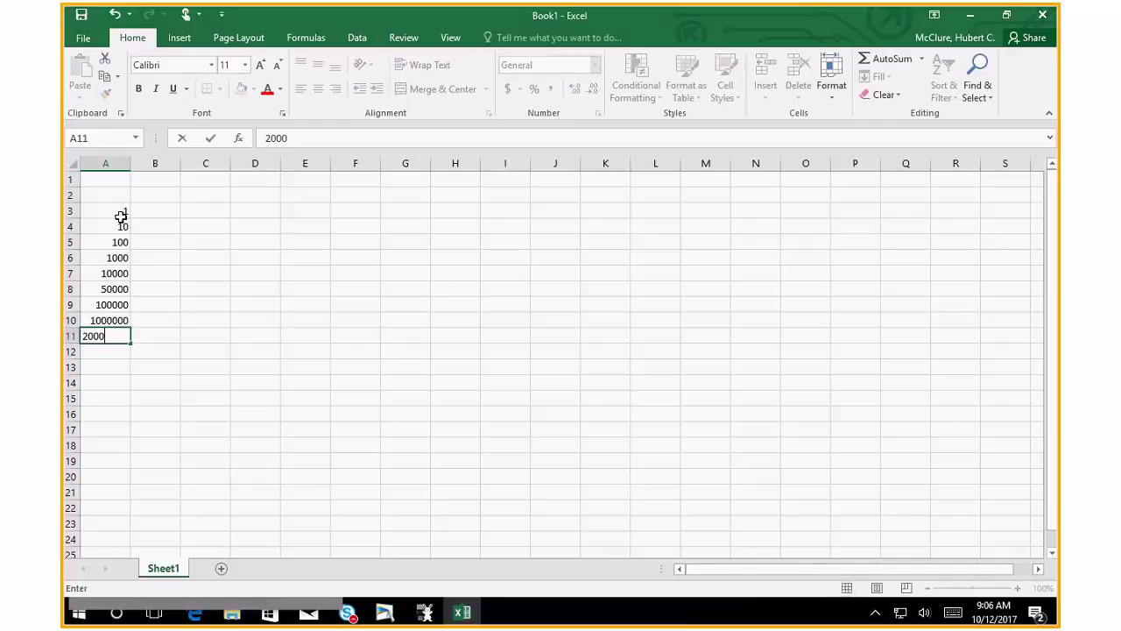
key(Return)
key(Up)
key(Up)
key(Up)
key(Up)
key(Up)
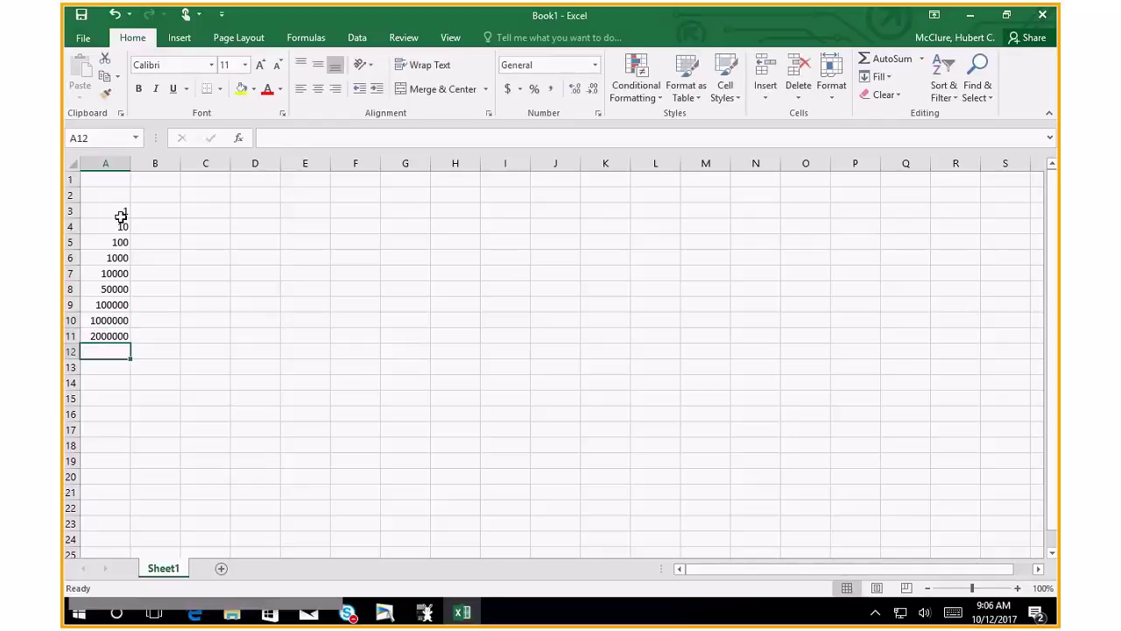
key(Up)
key(Up)
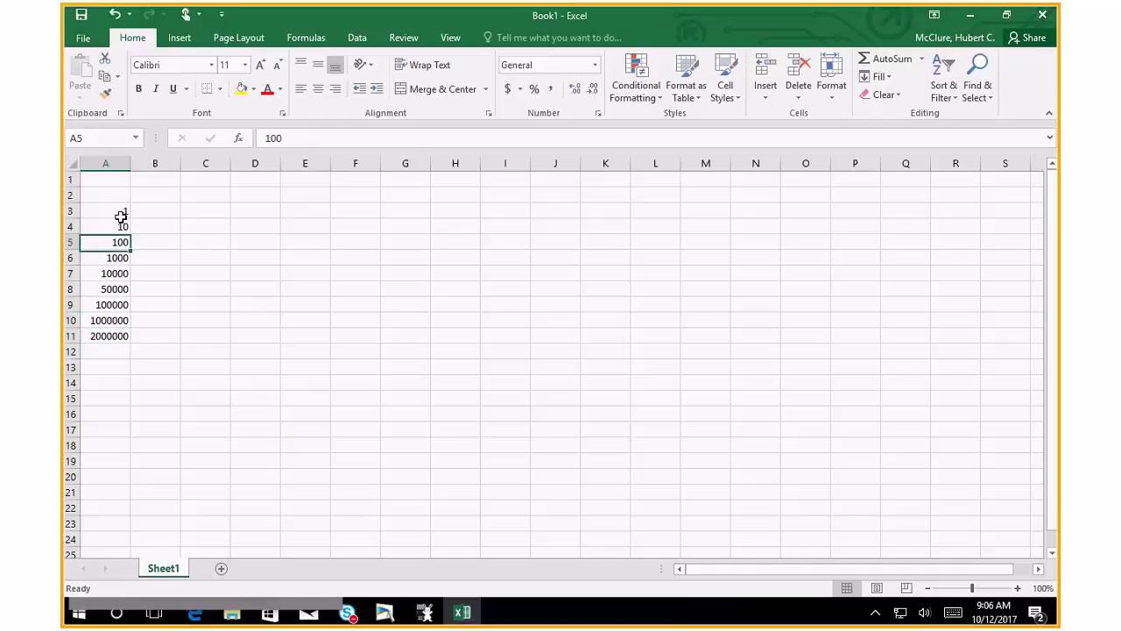
key(Up)
key(Up)
key(Up)
key(Up)
key(Down)
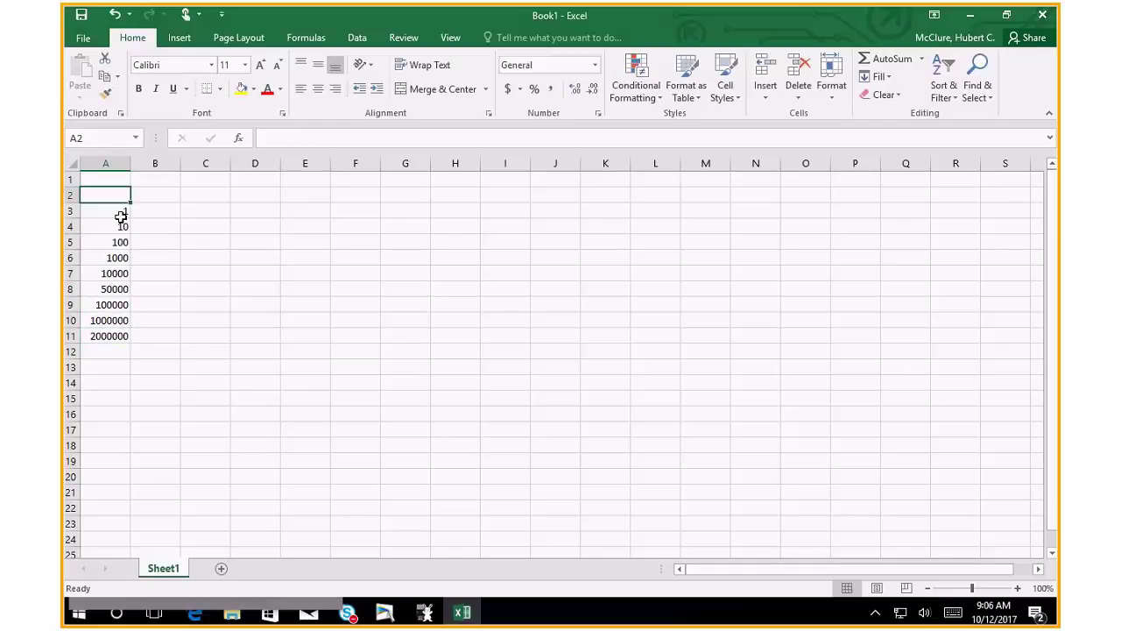
Fill row 1 with the labels and values n= 69 and r= 5
key(Up)
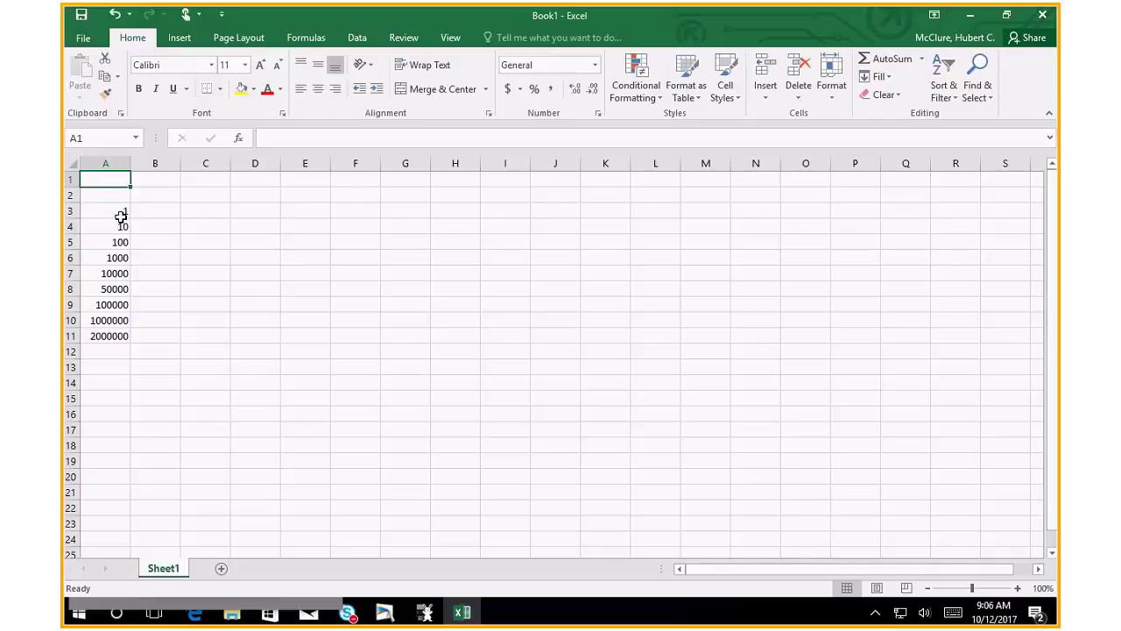
text(n=)
key(Tab)
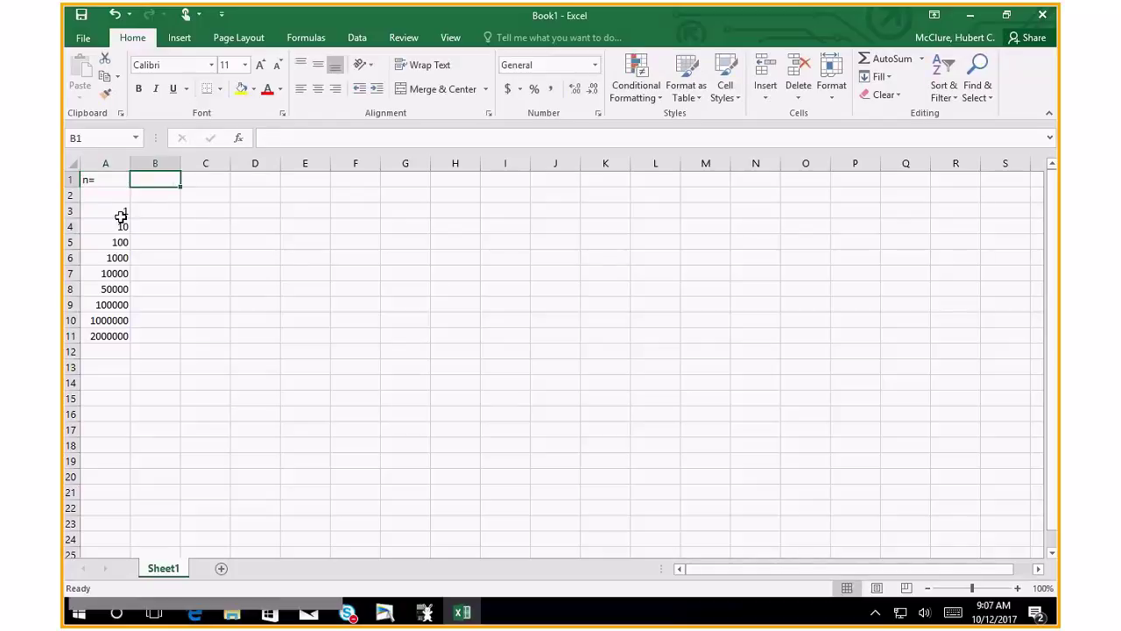
text(69)
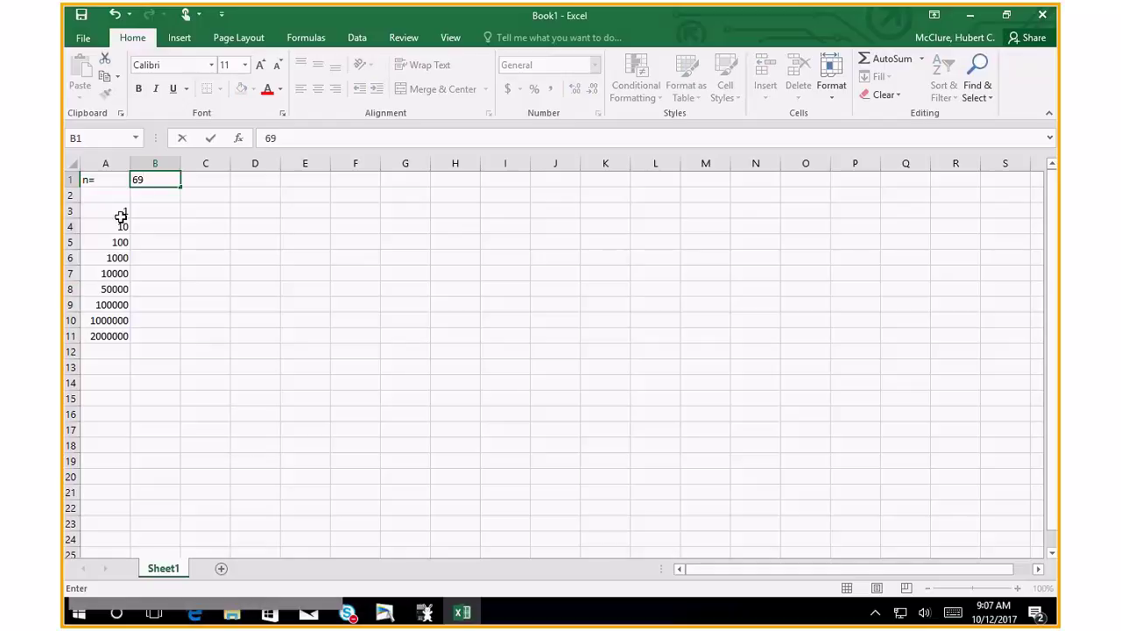
key(Tab)
text(r)
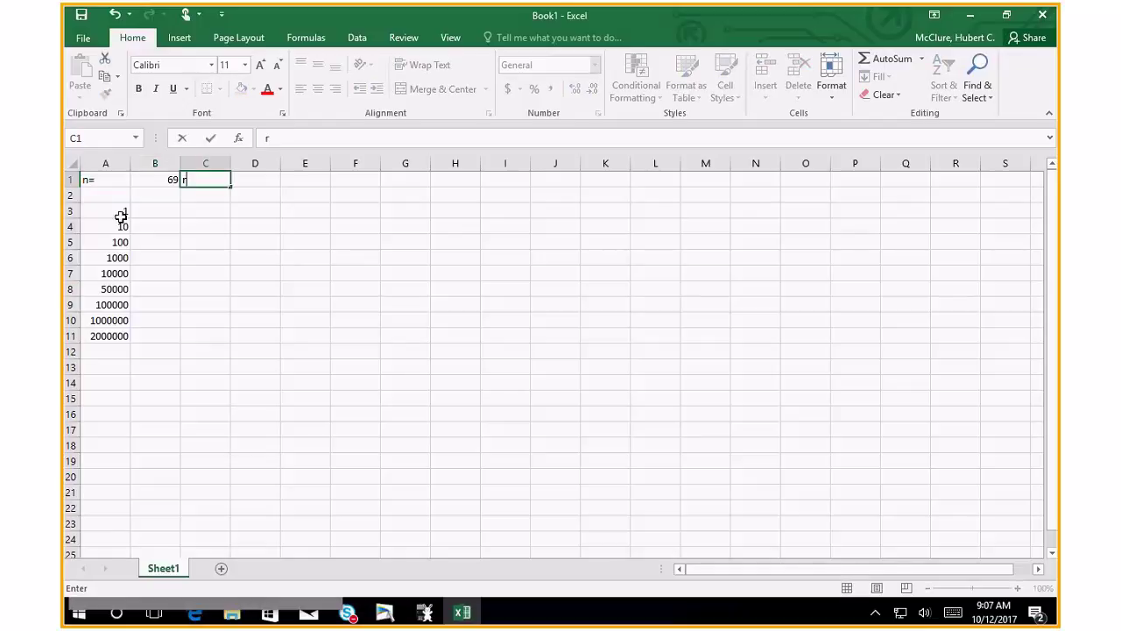
text(=)
key(Tab)
text(5)
key(Tab)
key(Tab)
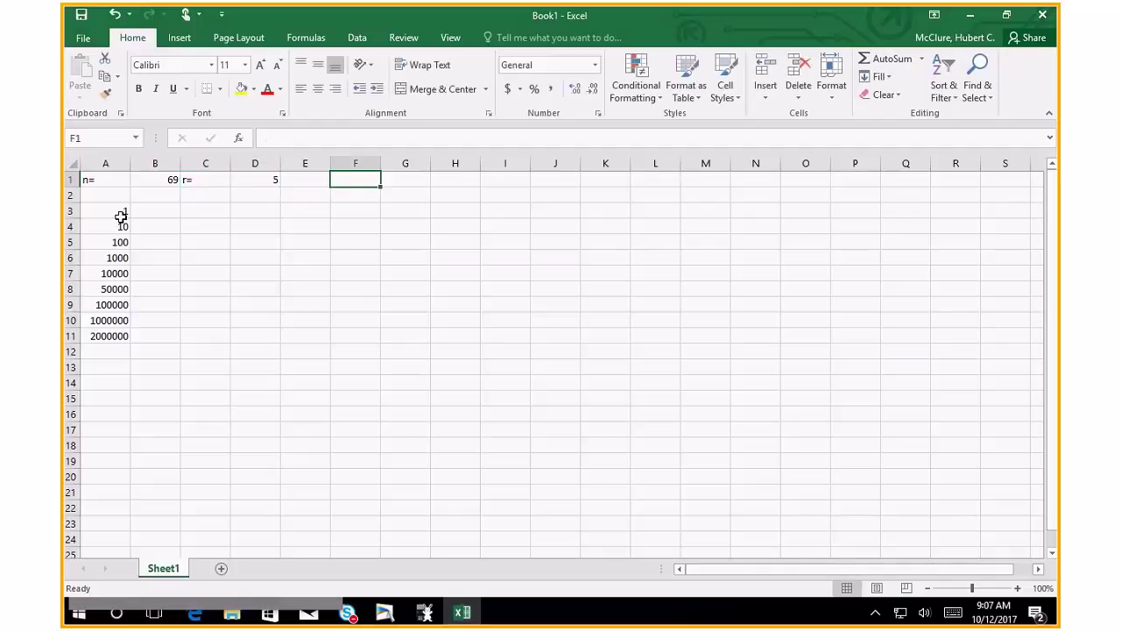
Add the second parameter set n= 26 in G1 and r= 1 in I1
text(n=)
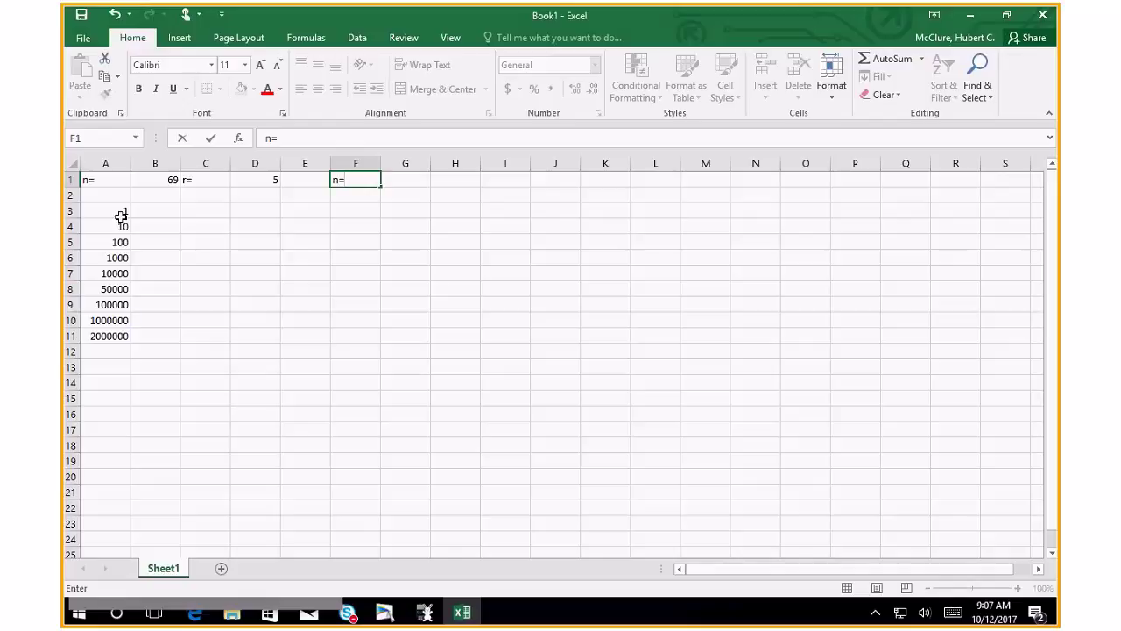
key(Tab)
text(26)
key(Tab)
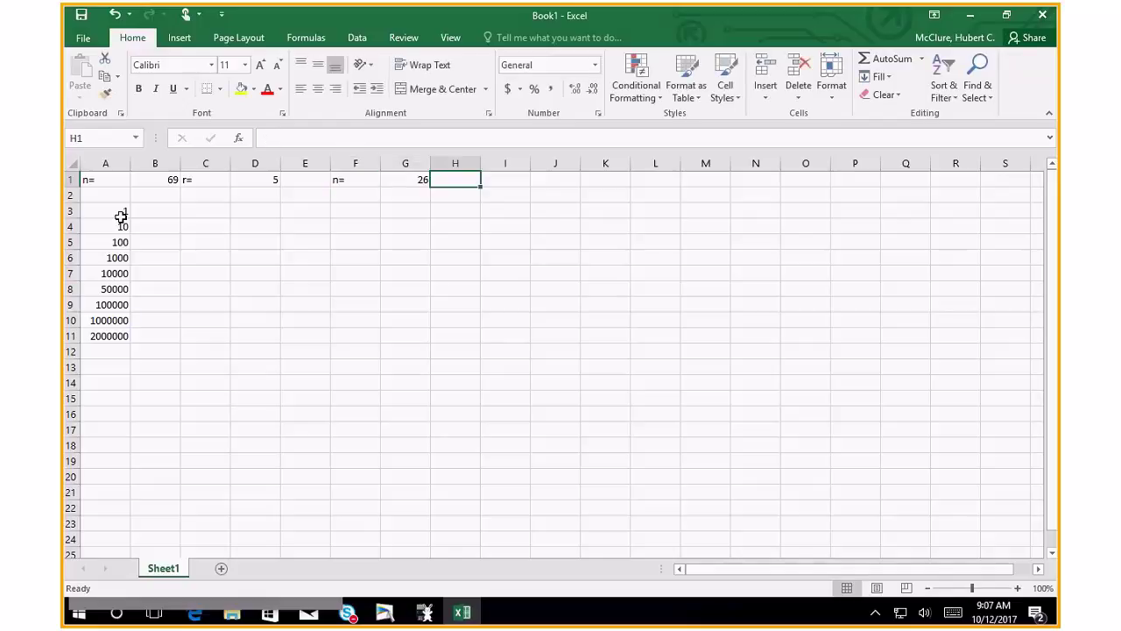
text(r=)
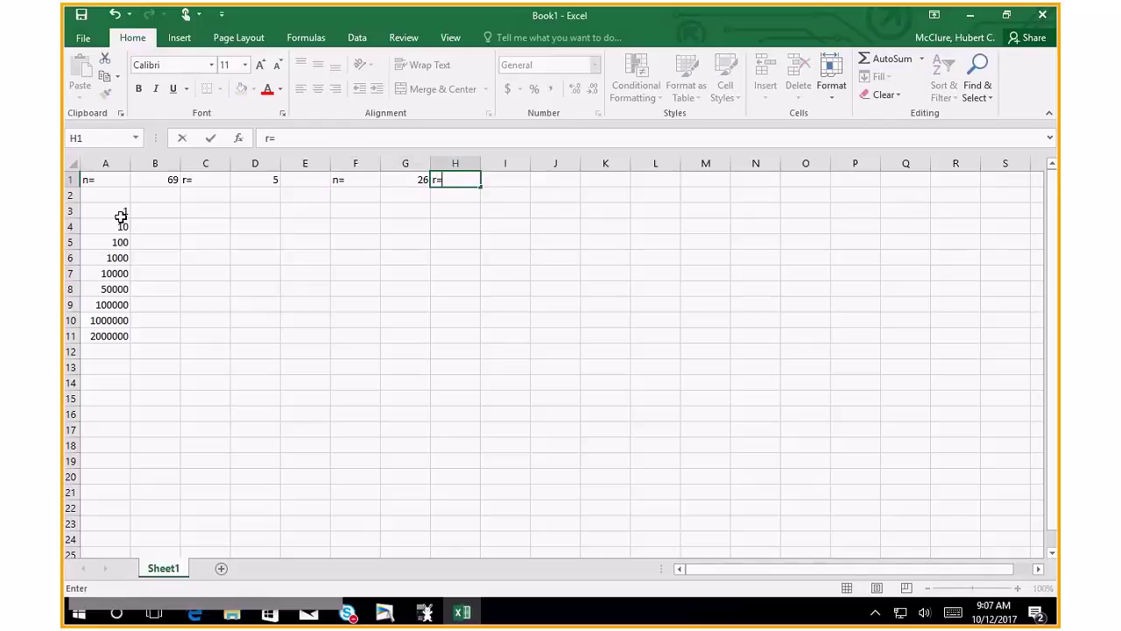
key(Tab)
text(1)
key(Return)
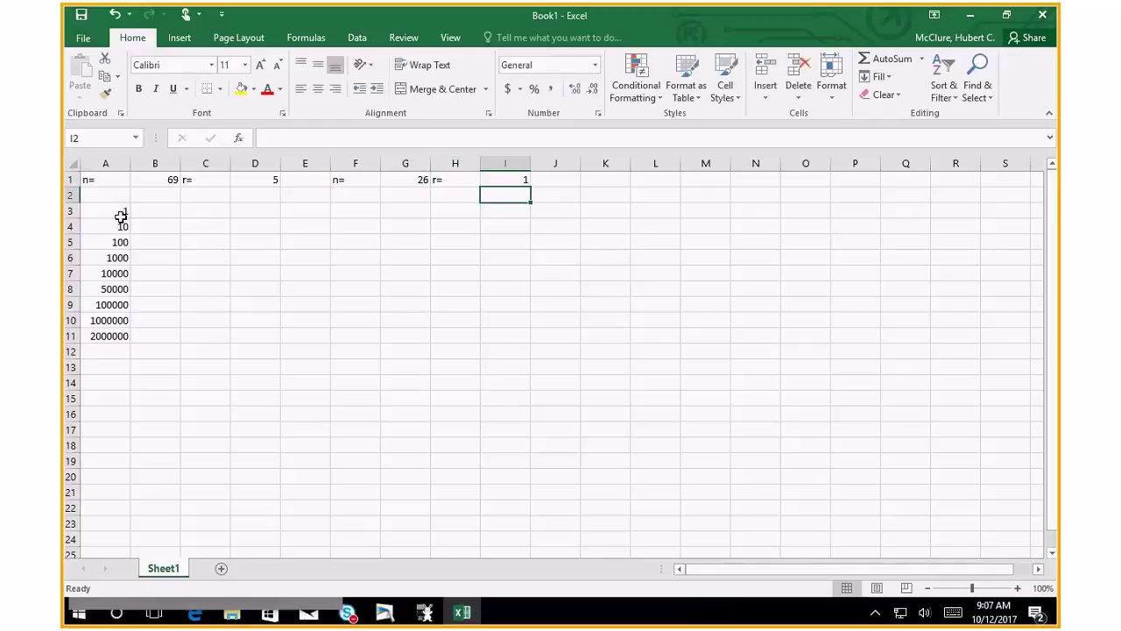
key(Left)
key(Left)
key(Left)
key(Left)
key(Right)
key(Right)
key(Right)
key(Right)
key(Right)
key(Right)
key(Right)
Enter =COMBIN(B1,D1) in L1, giving 11238513 white-ball combinations
key(Up)
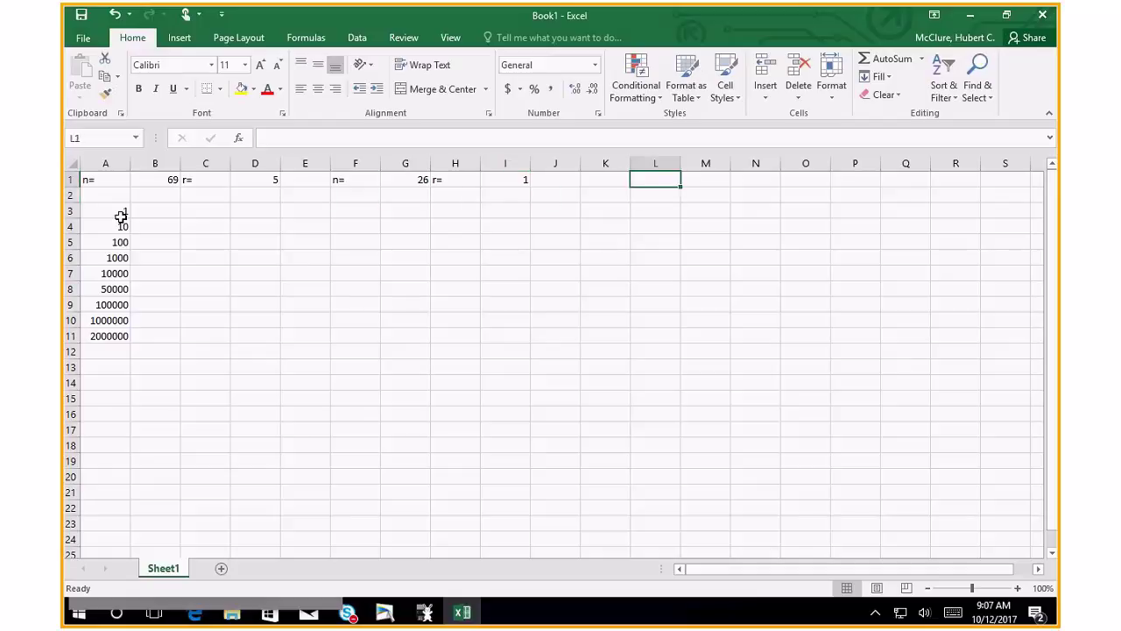
text(=)
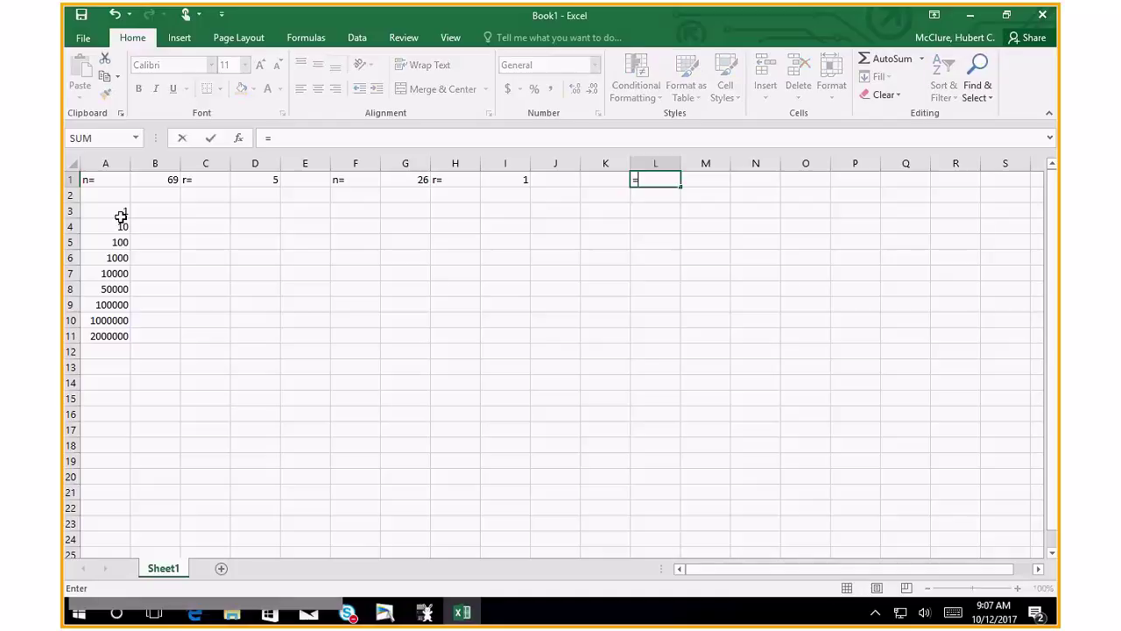
text(combin)
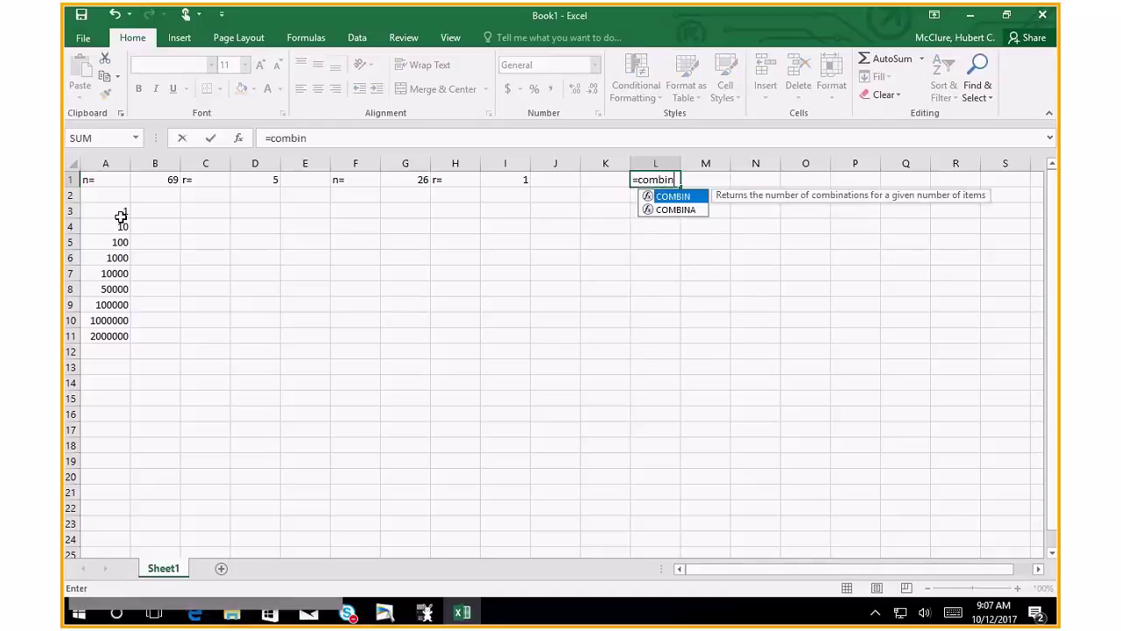
text(()
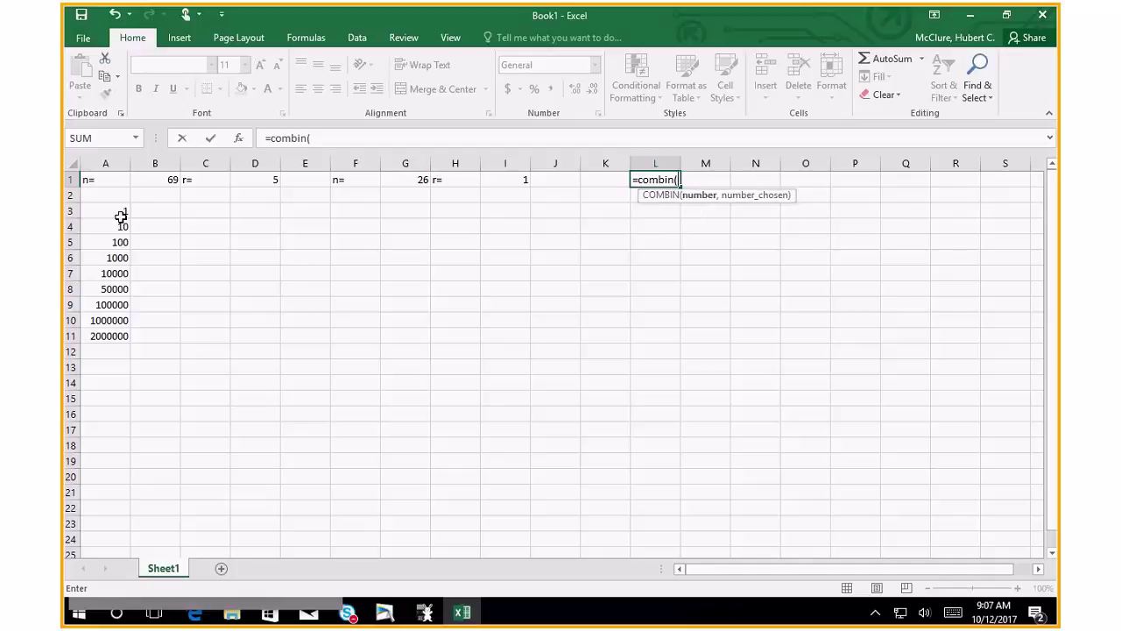
click(157, 180)
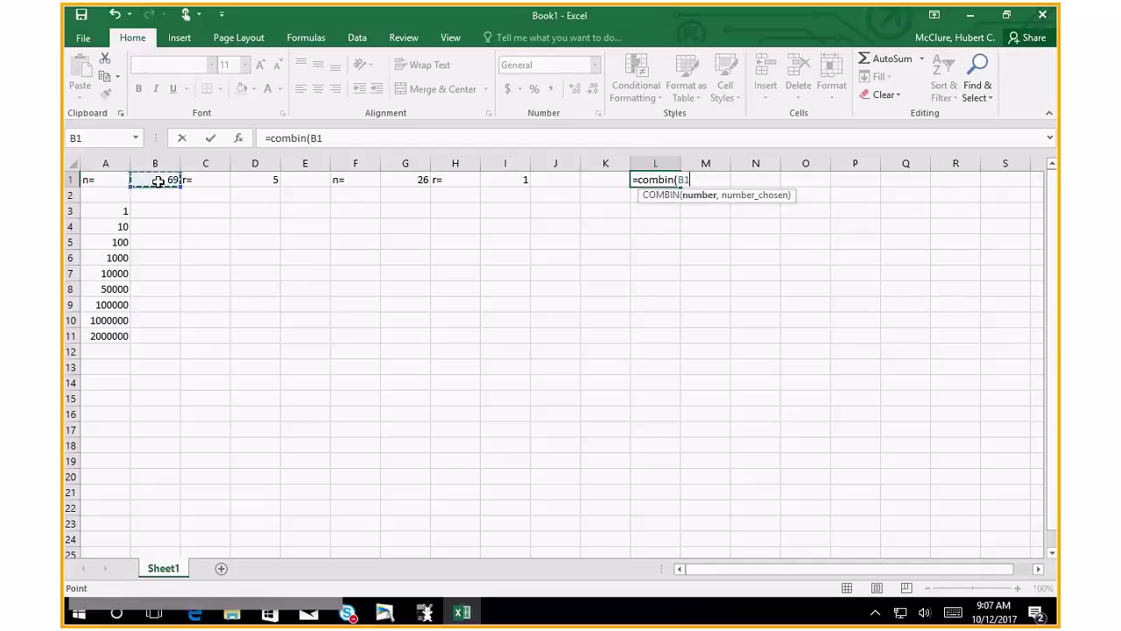
text(,)
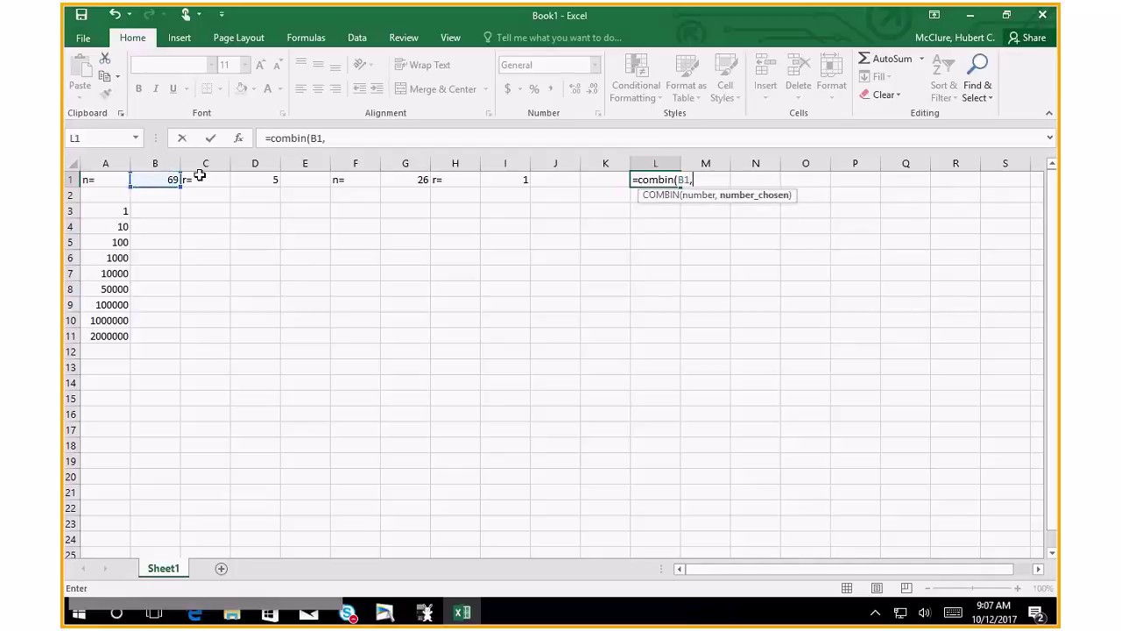
click(270, 180)
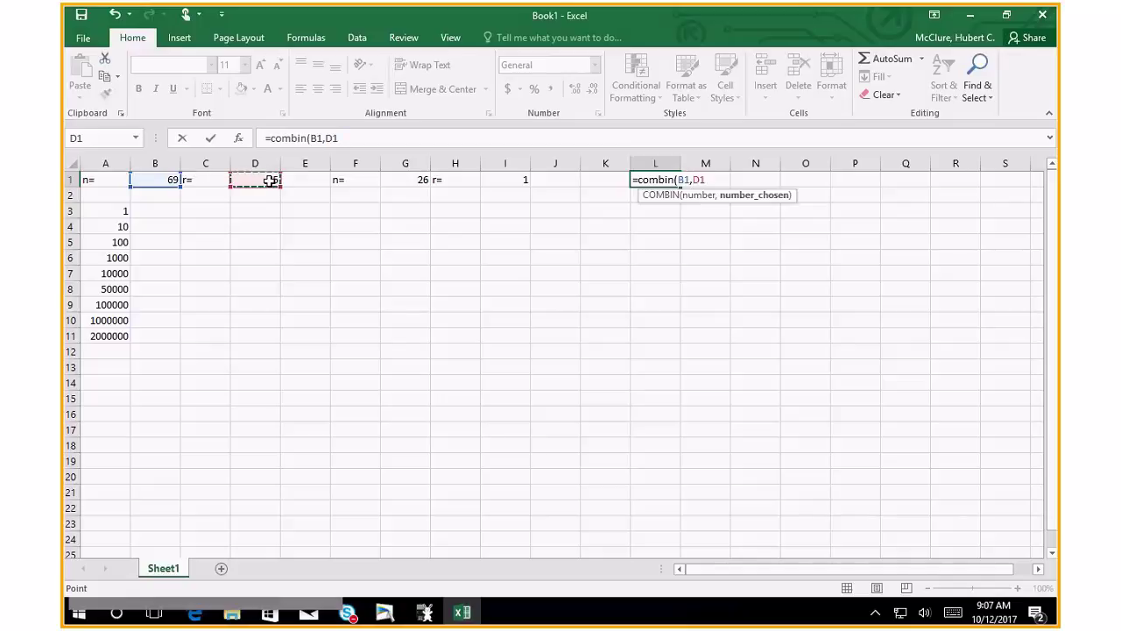
text())
key(Return)
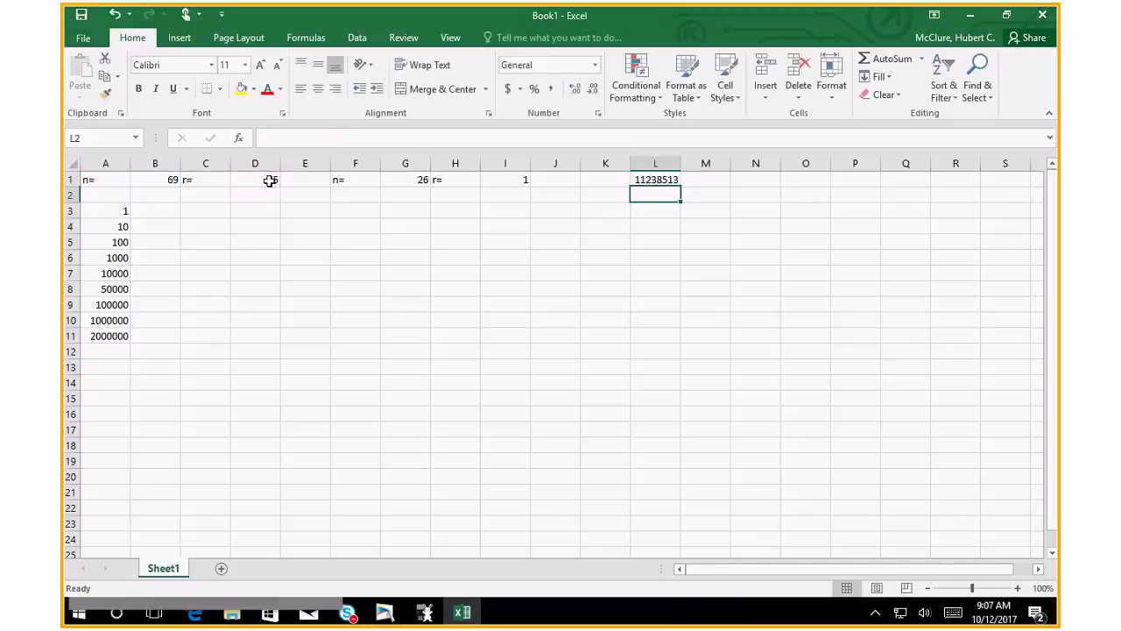
key(Up)
key(Right)
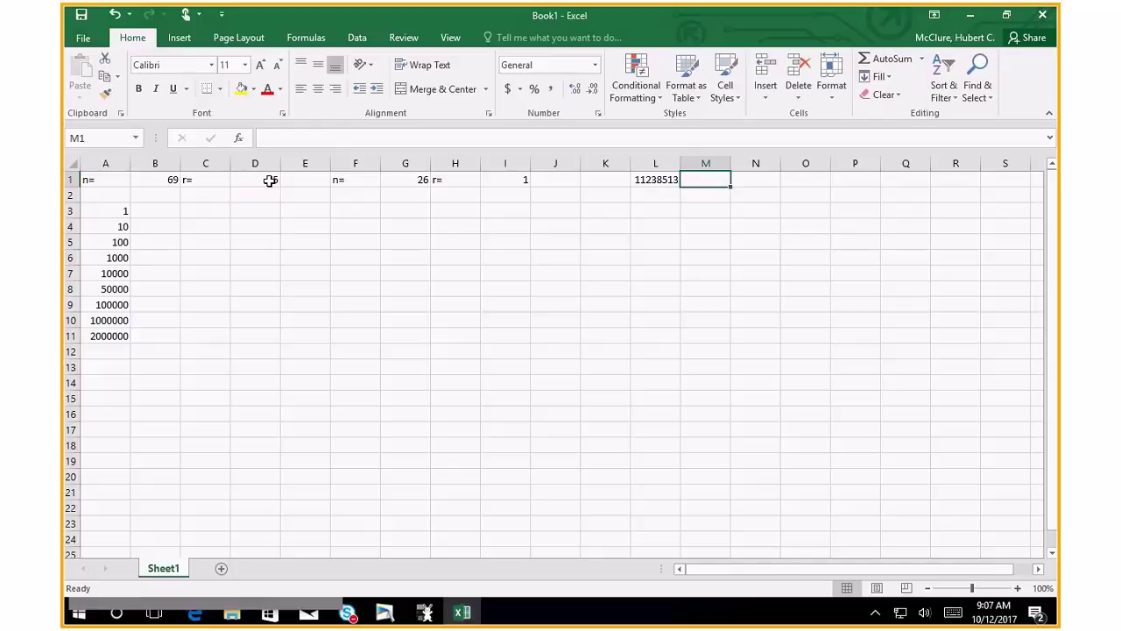
Enter =COMBIN(G1,I11) in cell M1
text(=c)
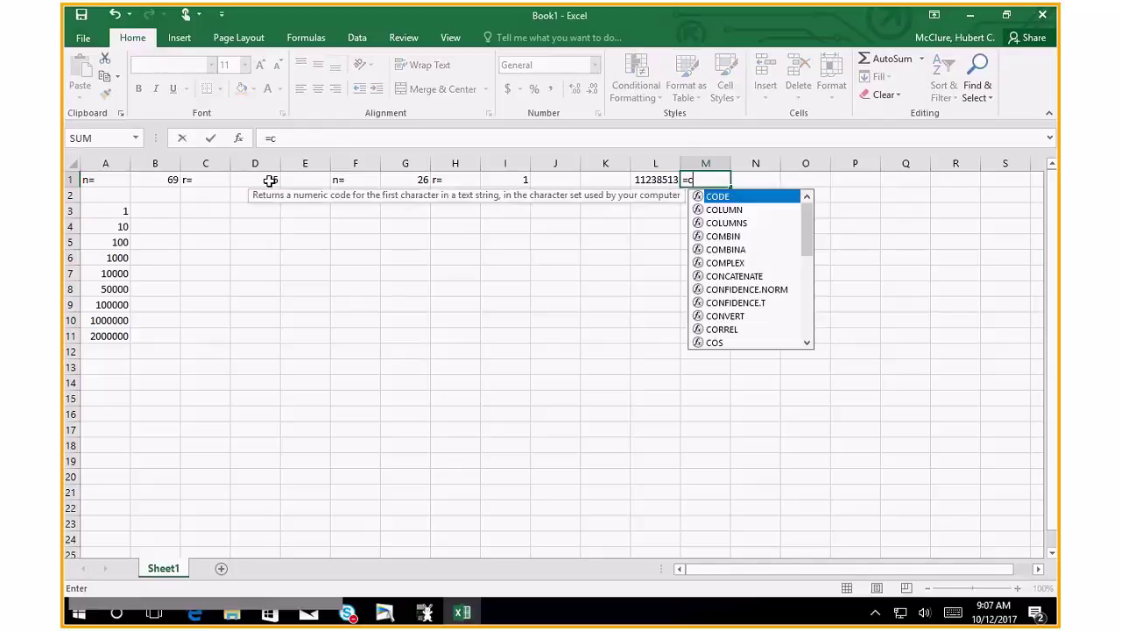
text(ombin)
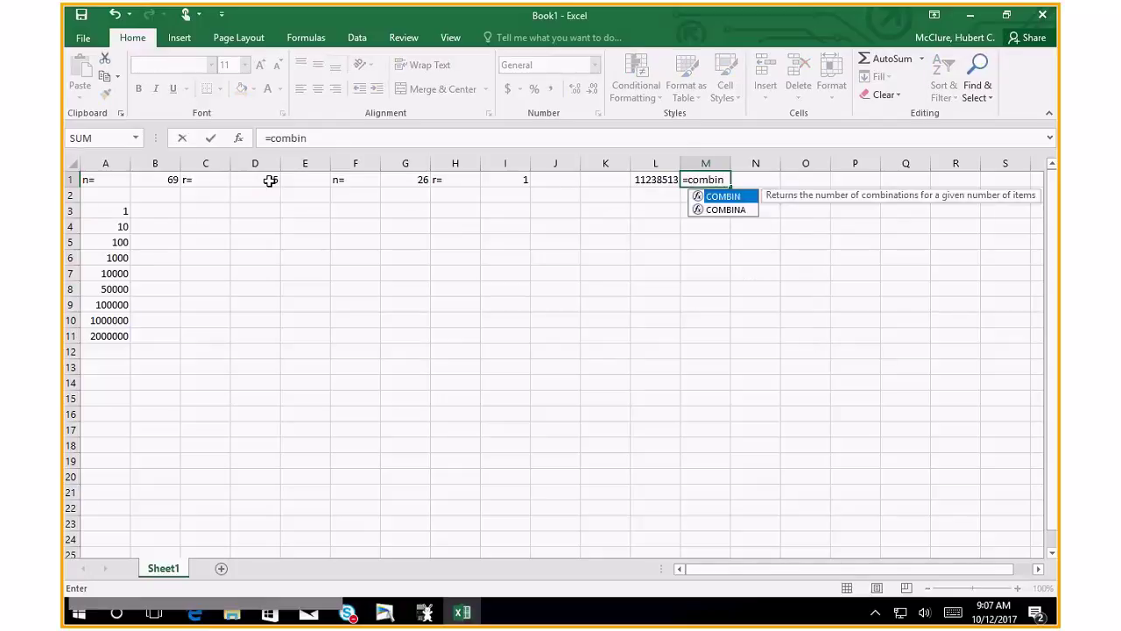
text(()
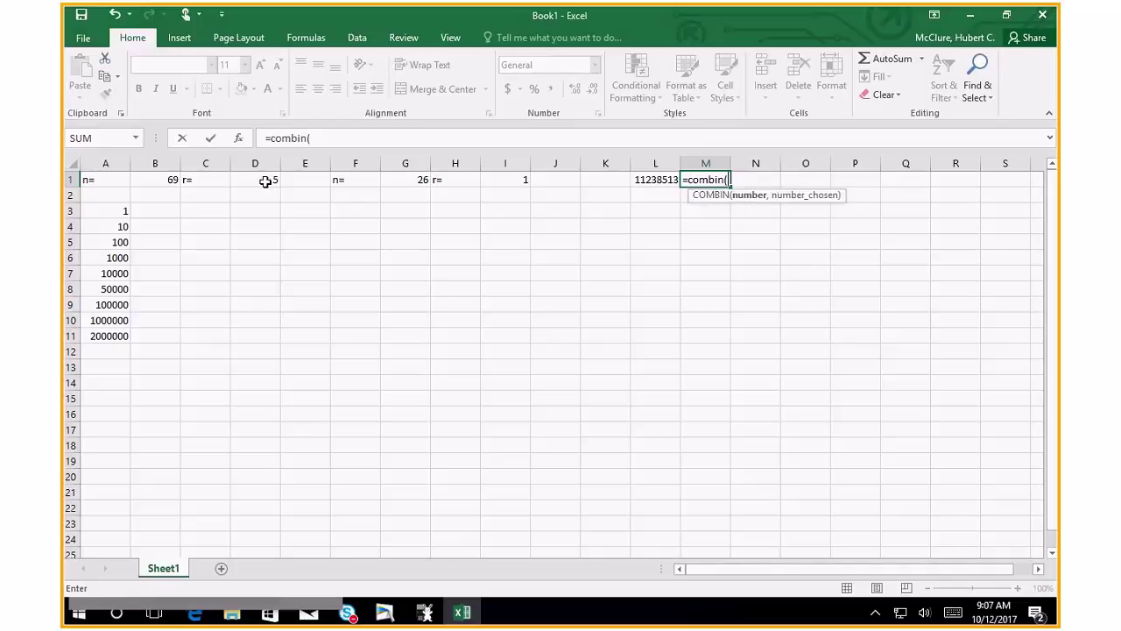
click(407, 176)
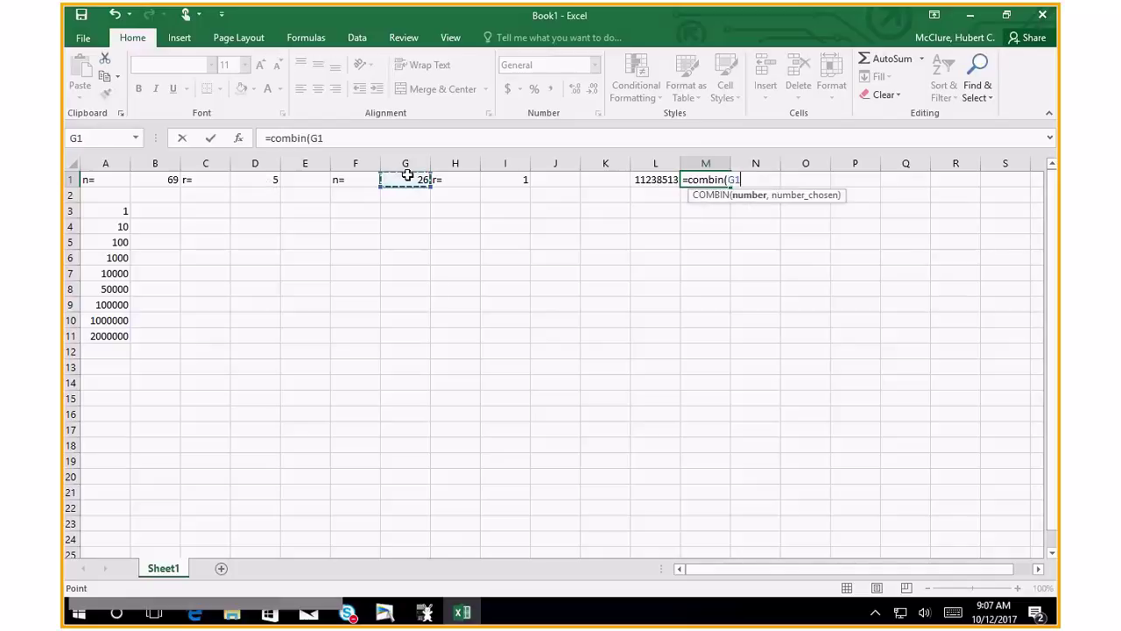
text(,)
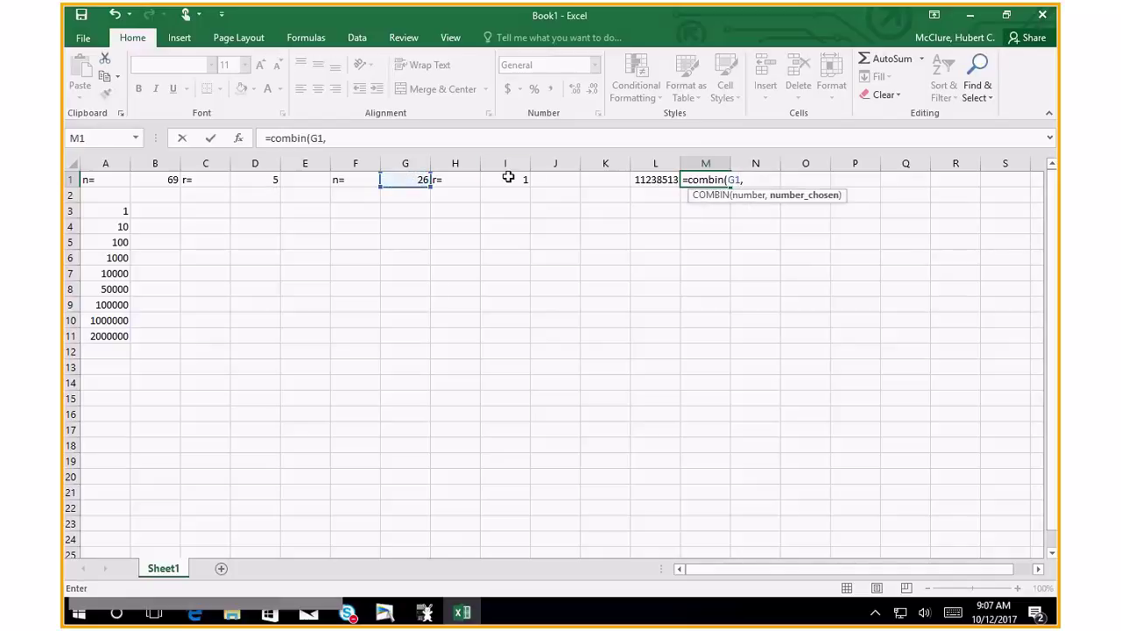
text(I11)
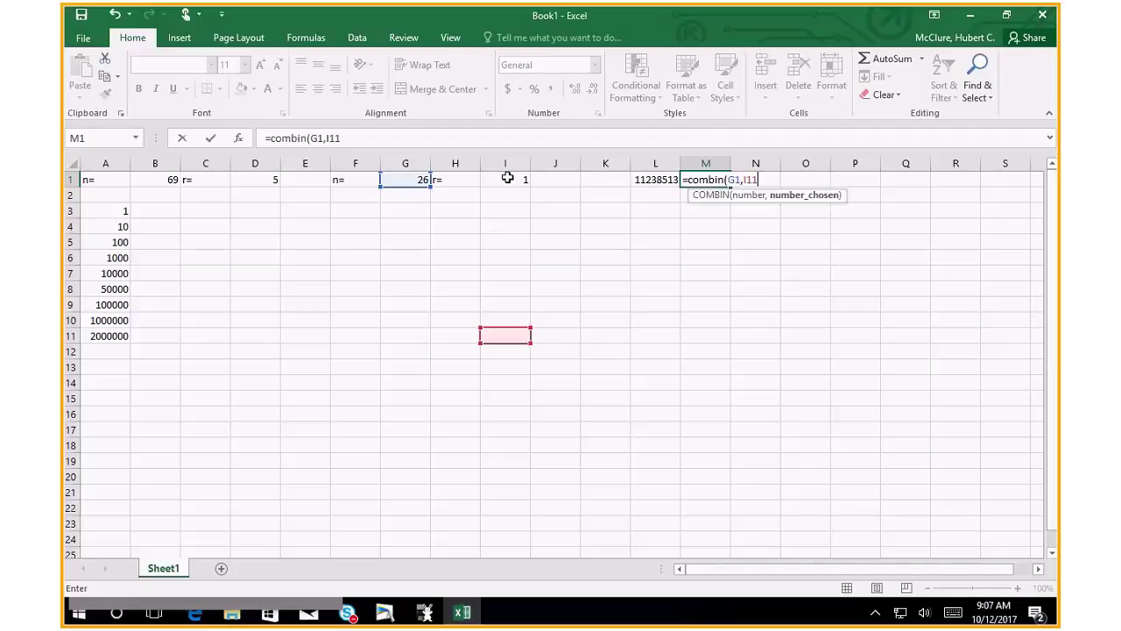
text())
key(Return)
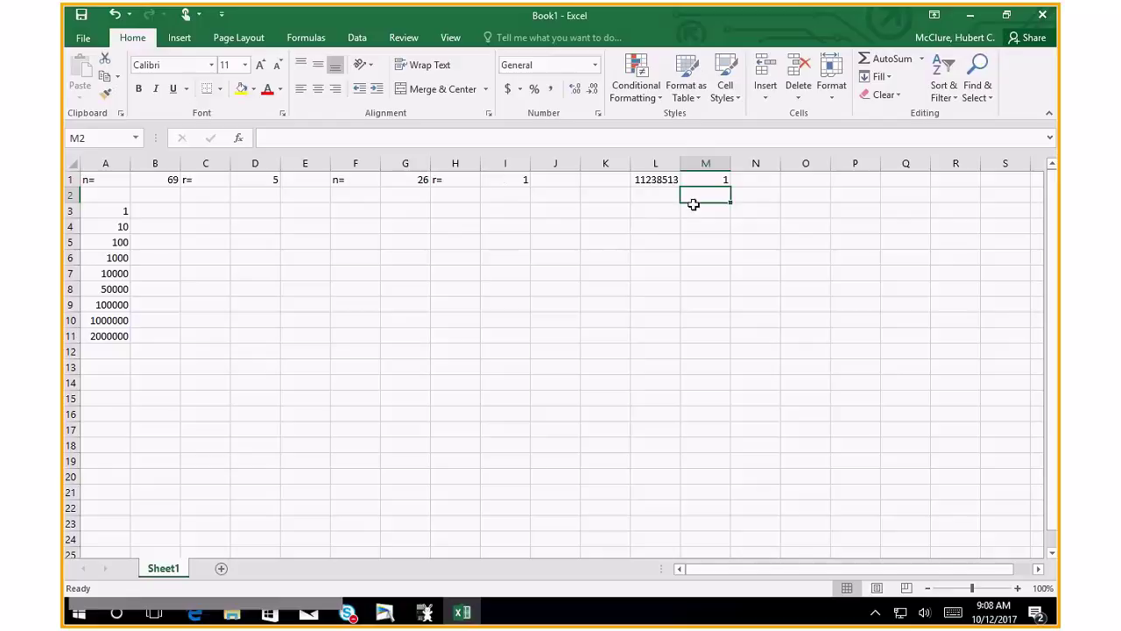
Correct M1's formula to =COMBIN(G1,I1) so it shows 26
click(711, 181)
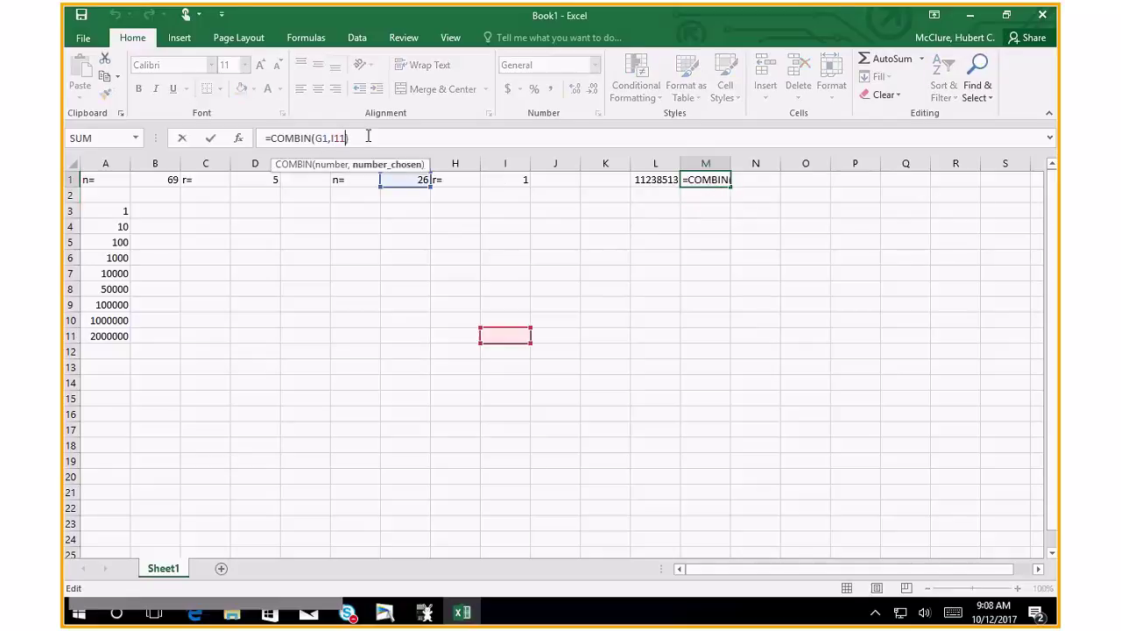
click(368, 137)
key(BackSpace)
key(BackSpace)
key(BackSpace)
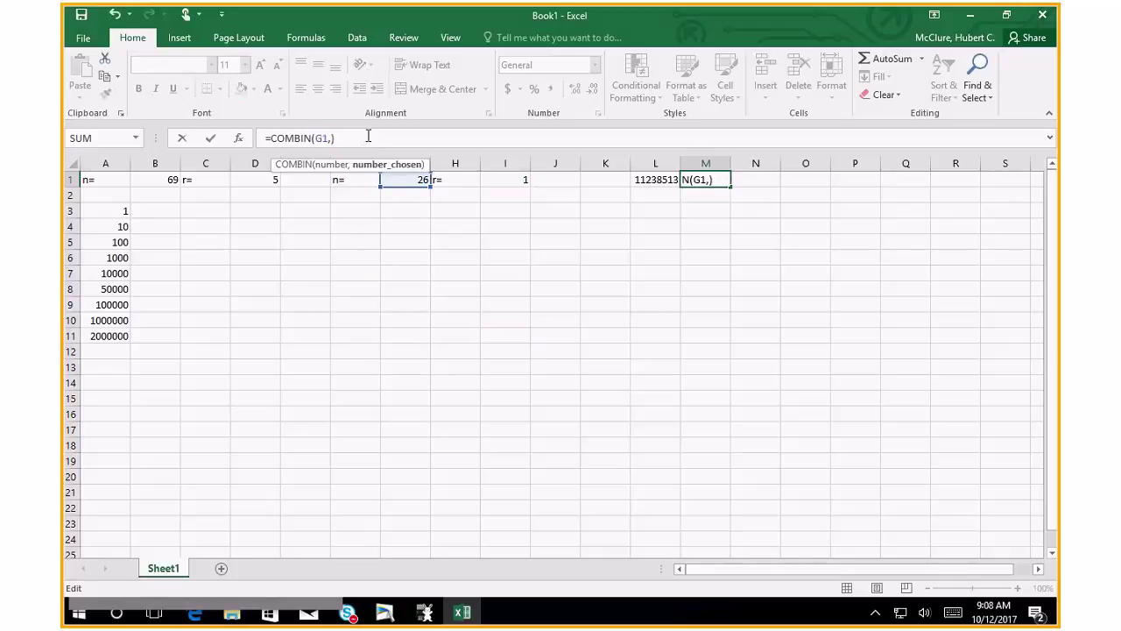
click(514, 181)
key(Return)
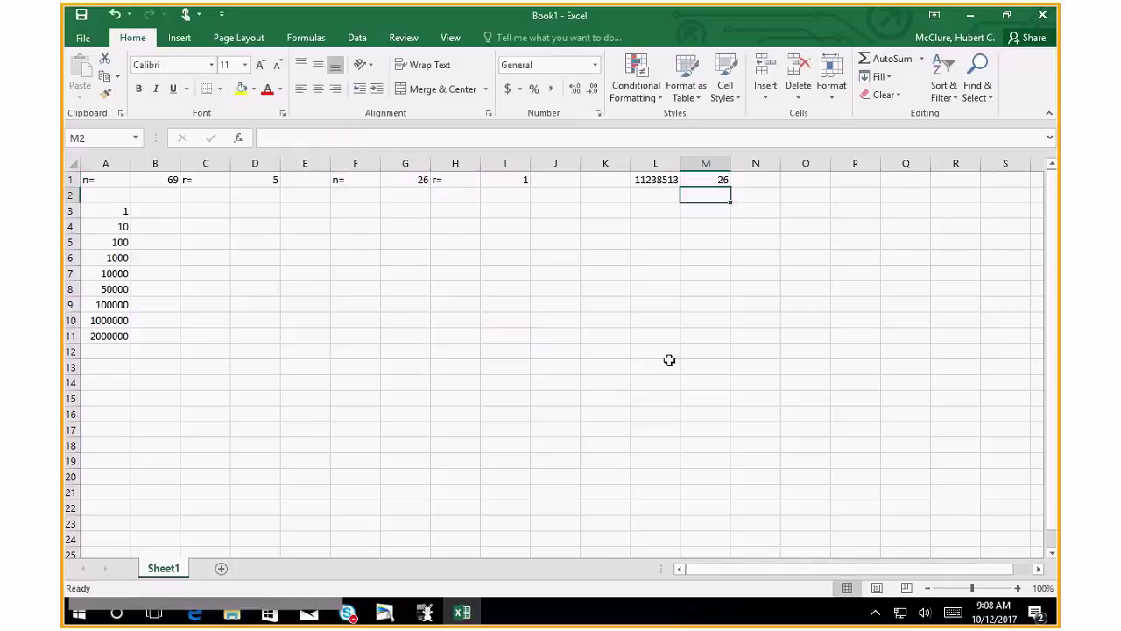
Enter =A3/($L$1*$M$1) in C3 with absolute references to L1 and M1
click(230, 213)
text(=)
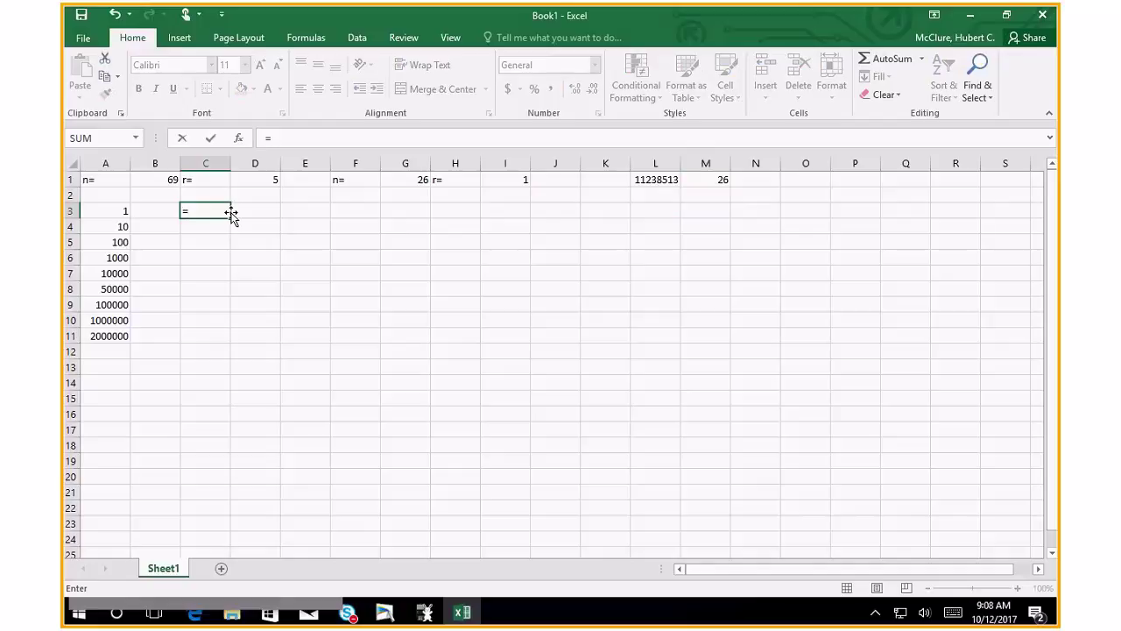
click(103, 211)
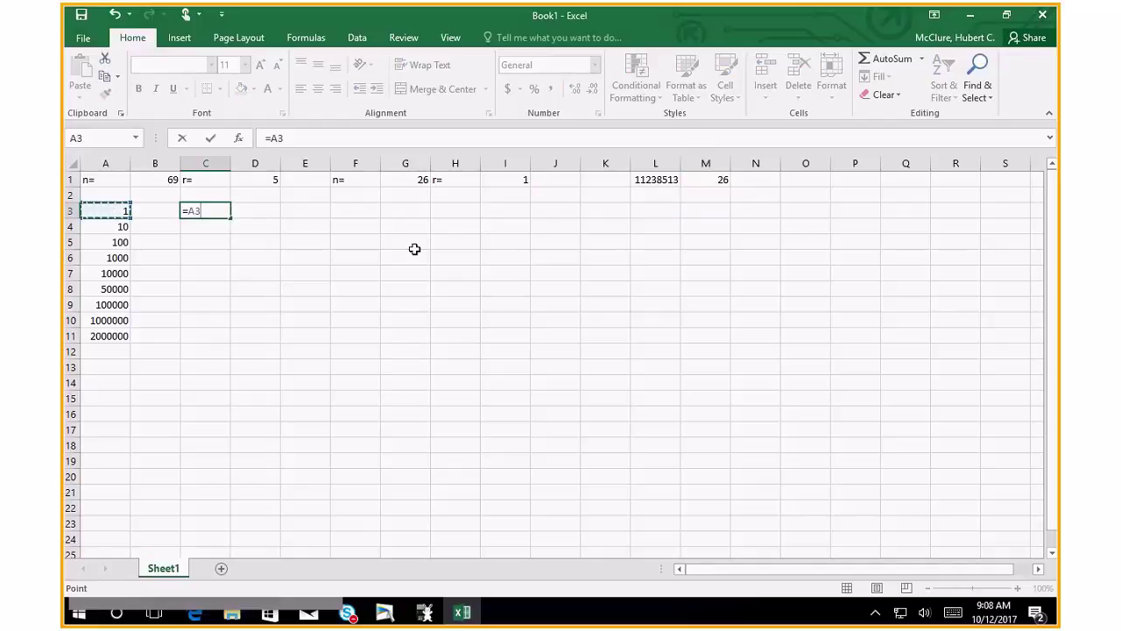
text(/)
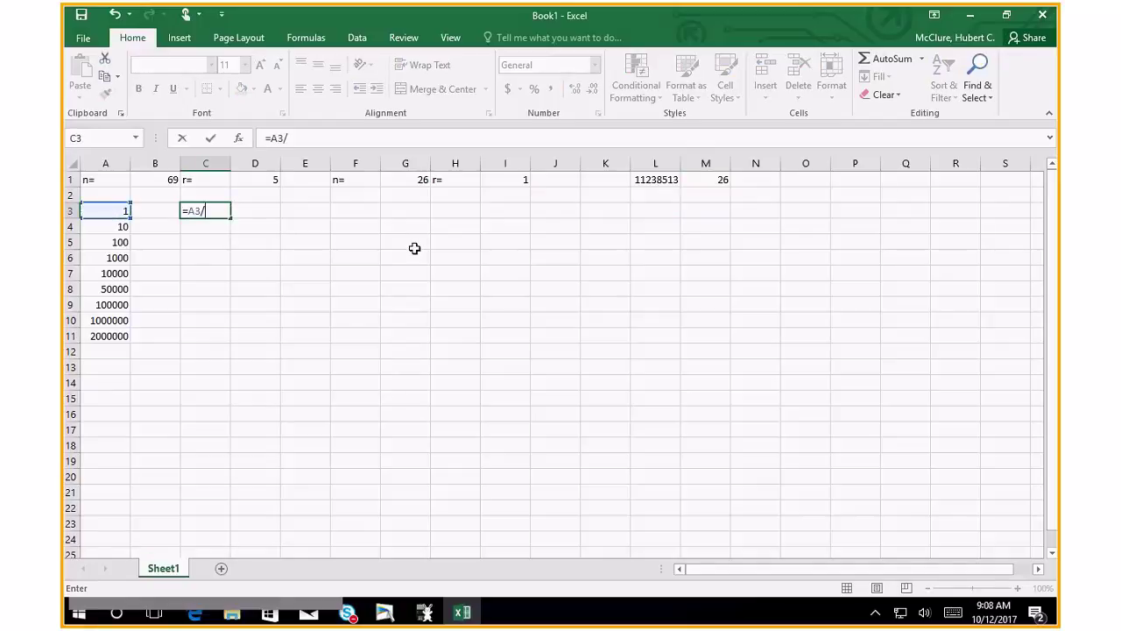
text(()
click(658, 179)
key(F4)
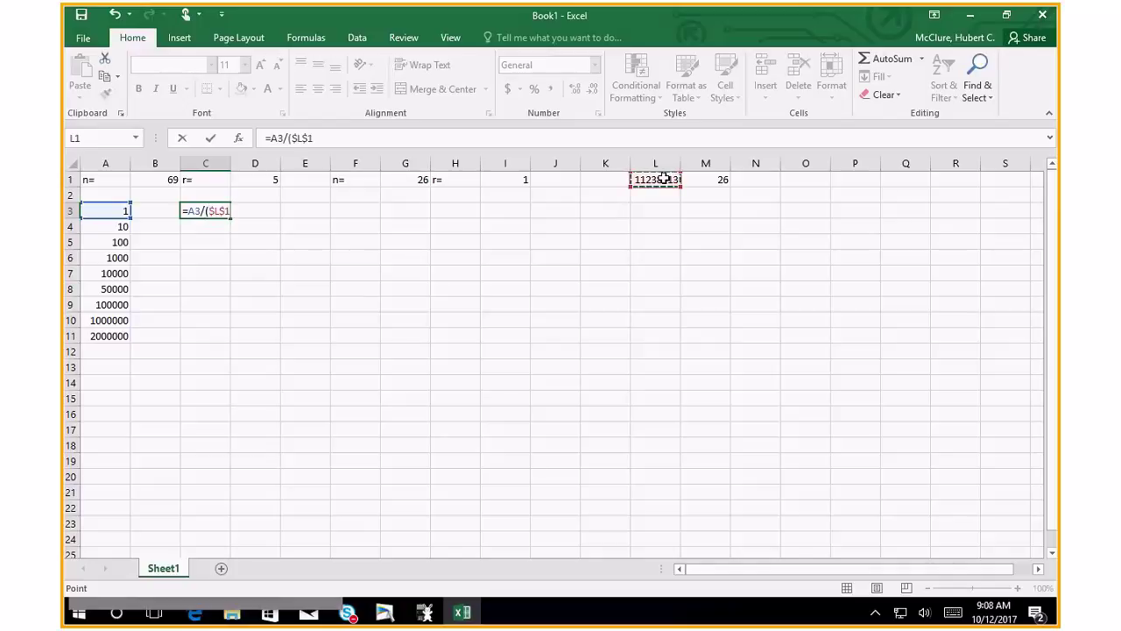
text(*)
click(715, 185)
key(F4)
text())
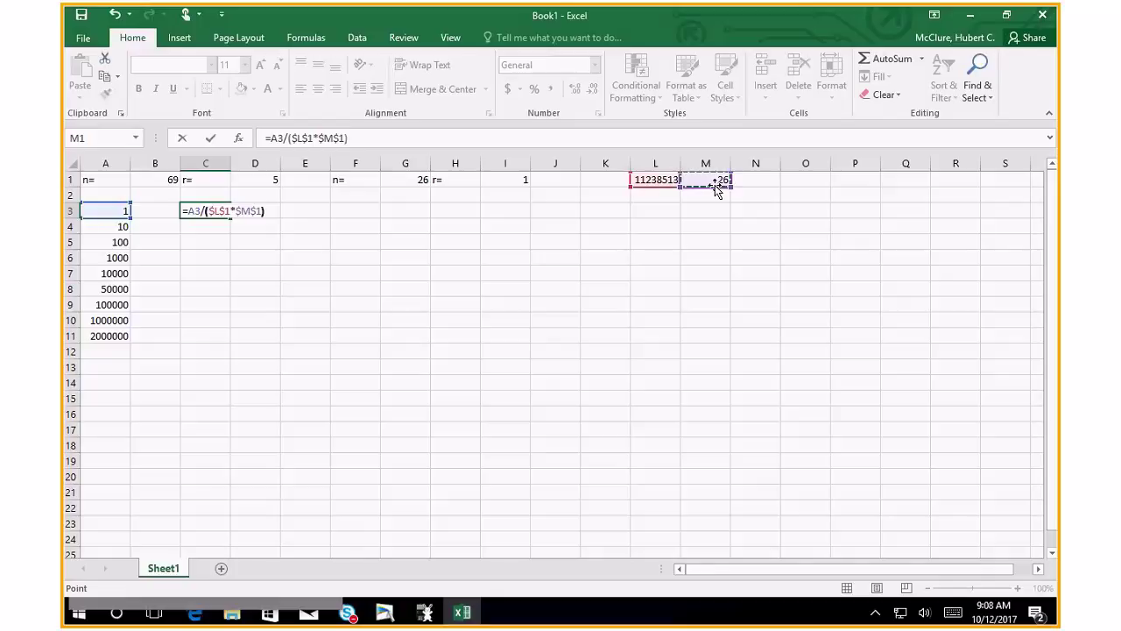
key(Return)
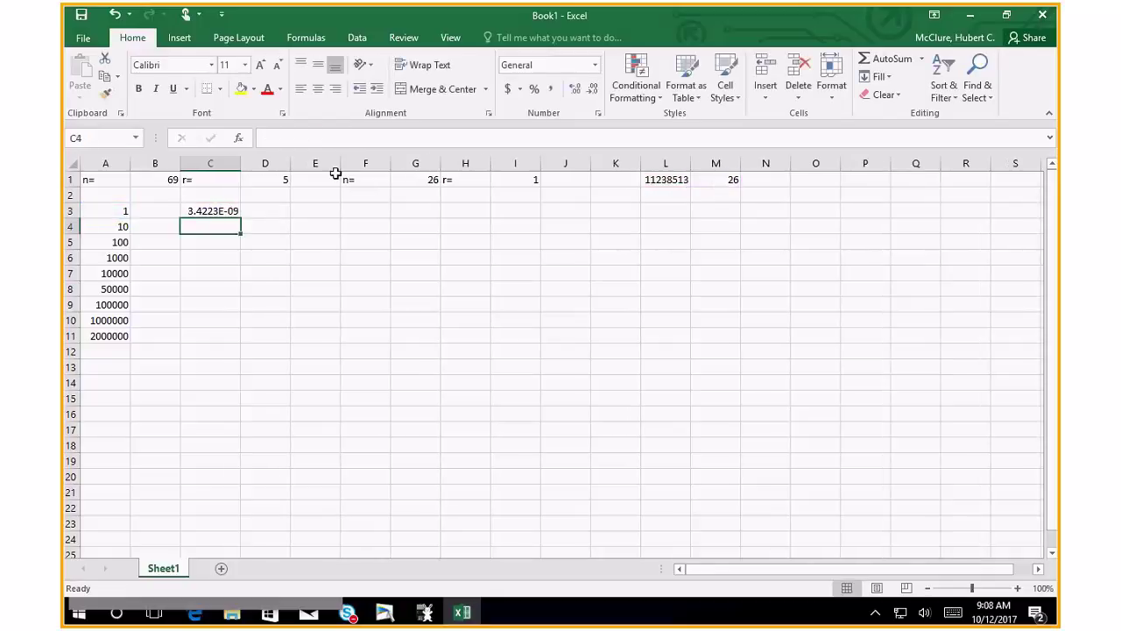
Widen column C and fill the probability formula down to C11
drag(242, 164, 265, 164)
click(236, 214)
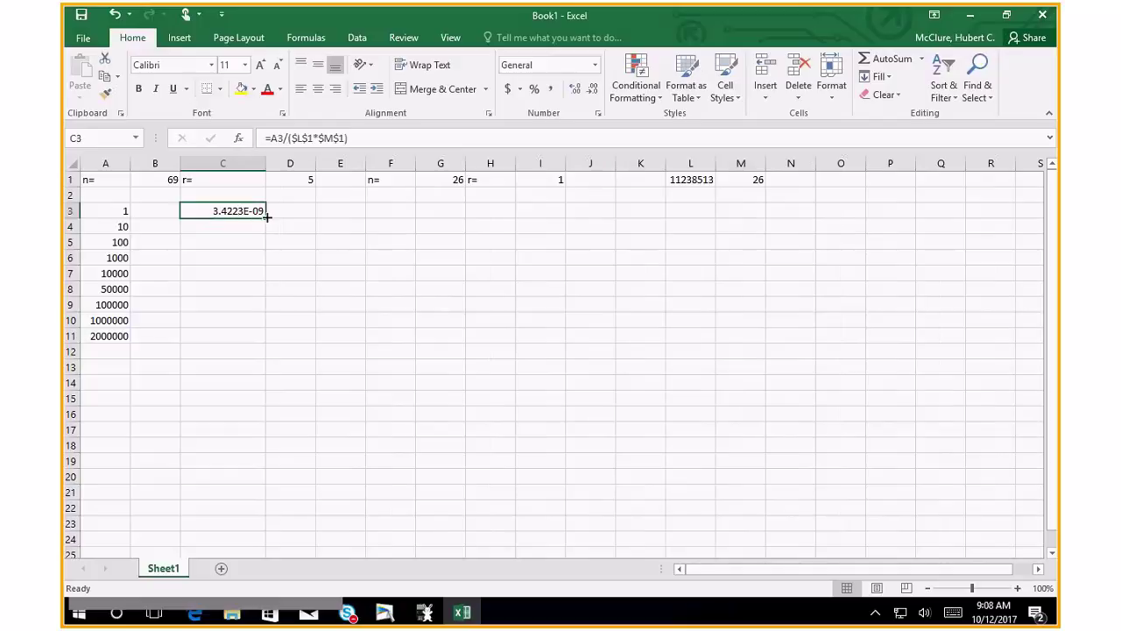
drag(265, 216, 254, 338)
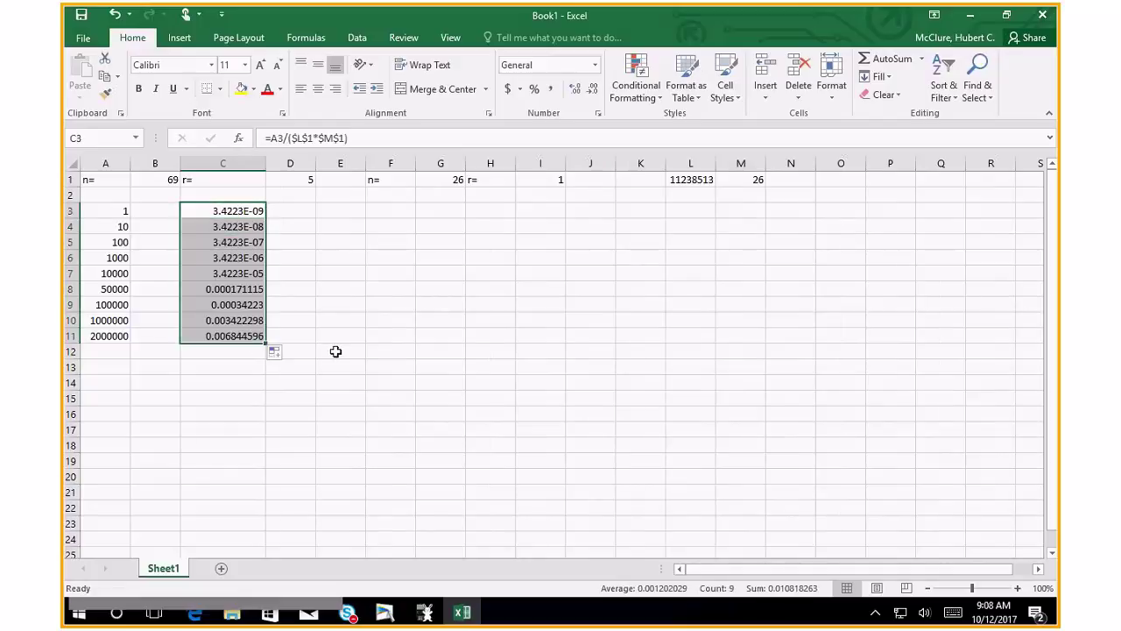
Enter =C3 in E3, fill it down to E11, and widen column E
click(324, 213)
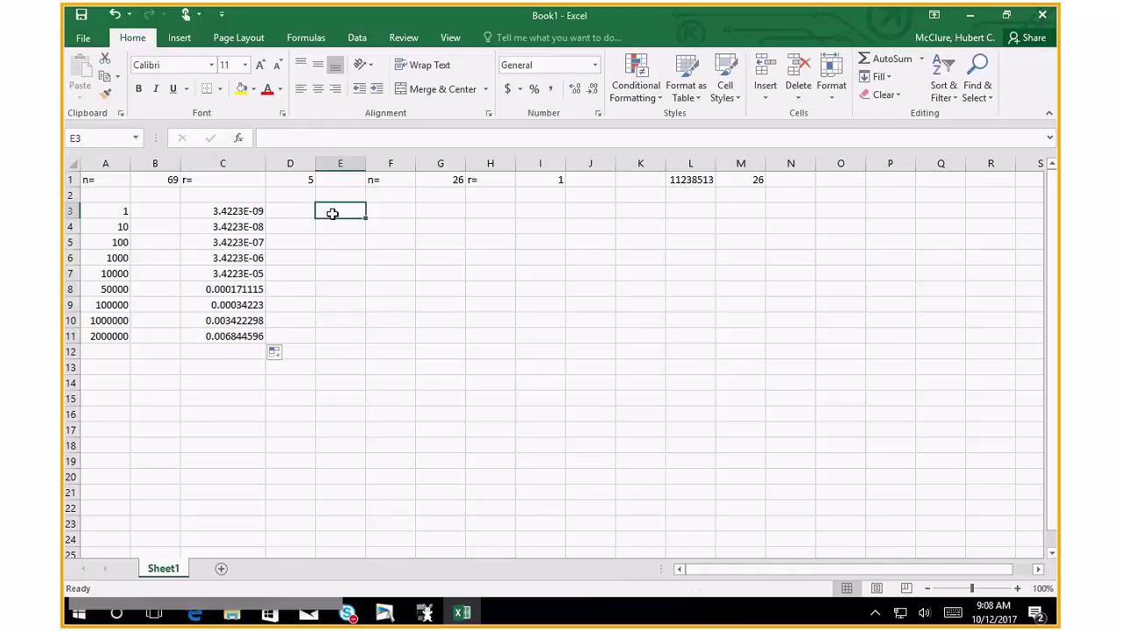
text(=)
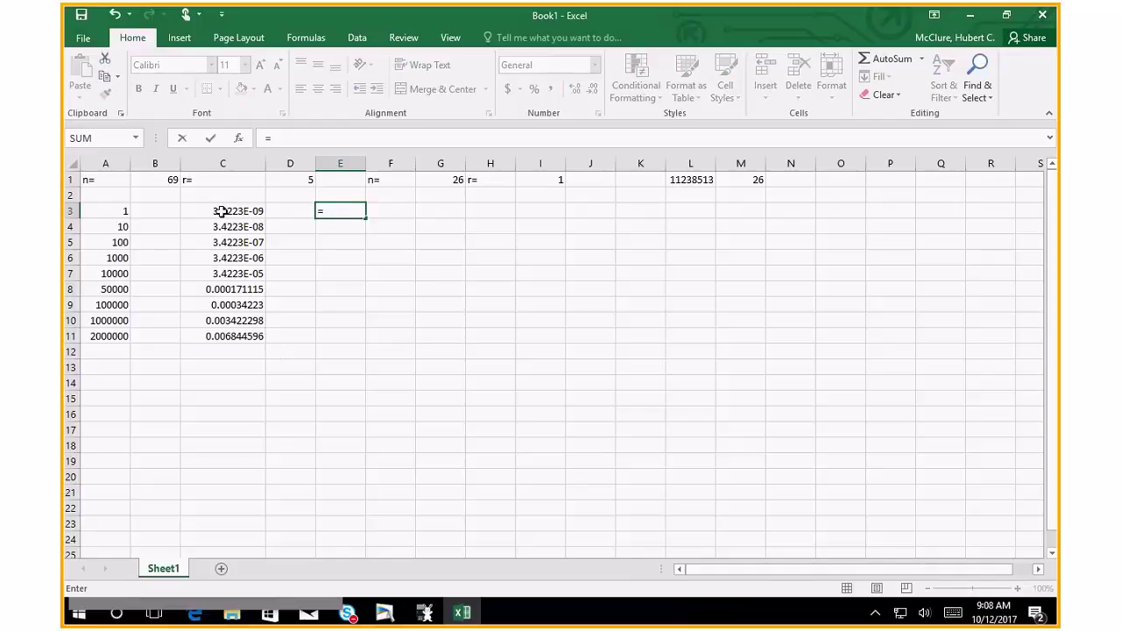
click(222, 211)
key(ctrl+Return)
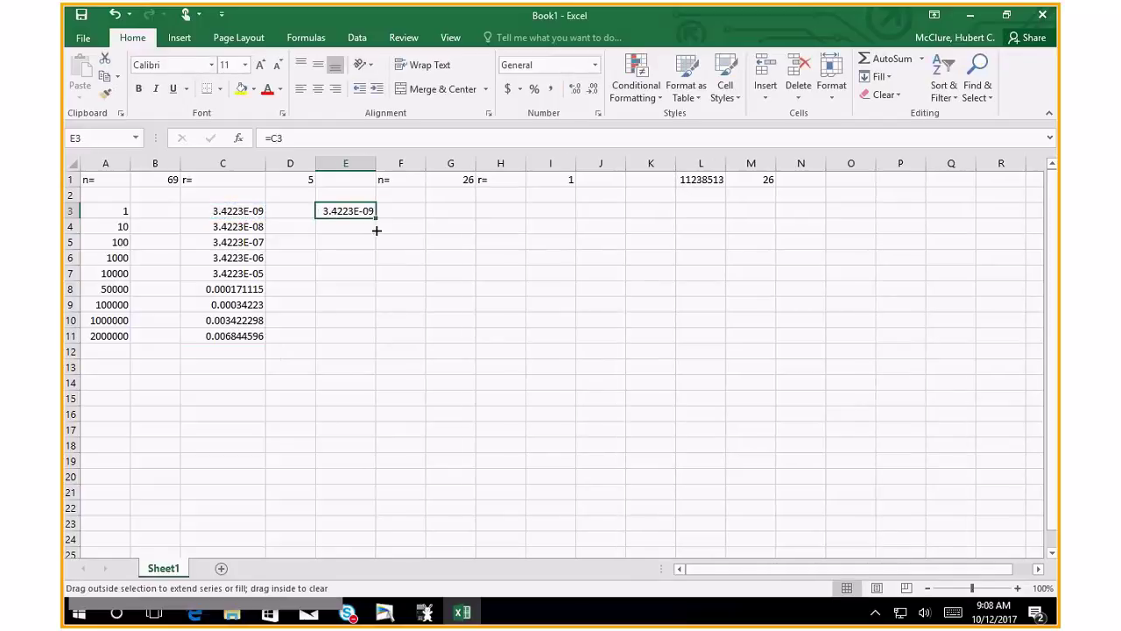
drag(377, 230, 377, 343)
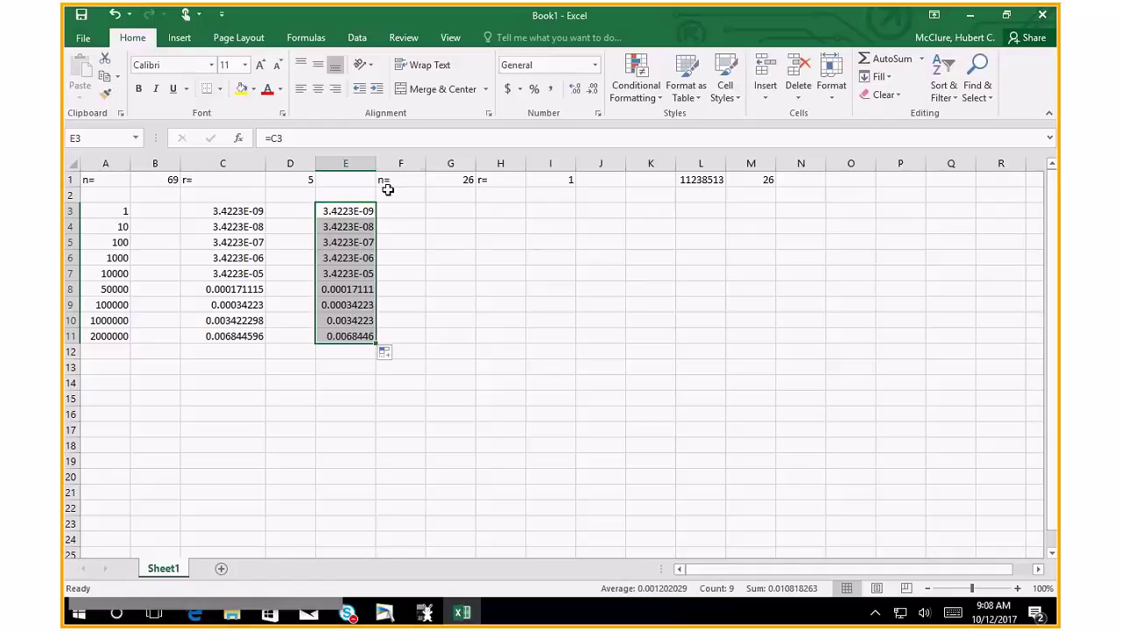
drag(376, 163, 423, 164)
Format E3:E11 as Number with 20 decimal places and widen column E to fit
right_click(345, 217)
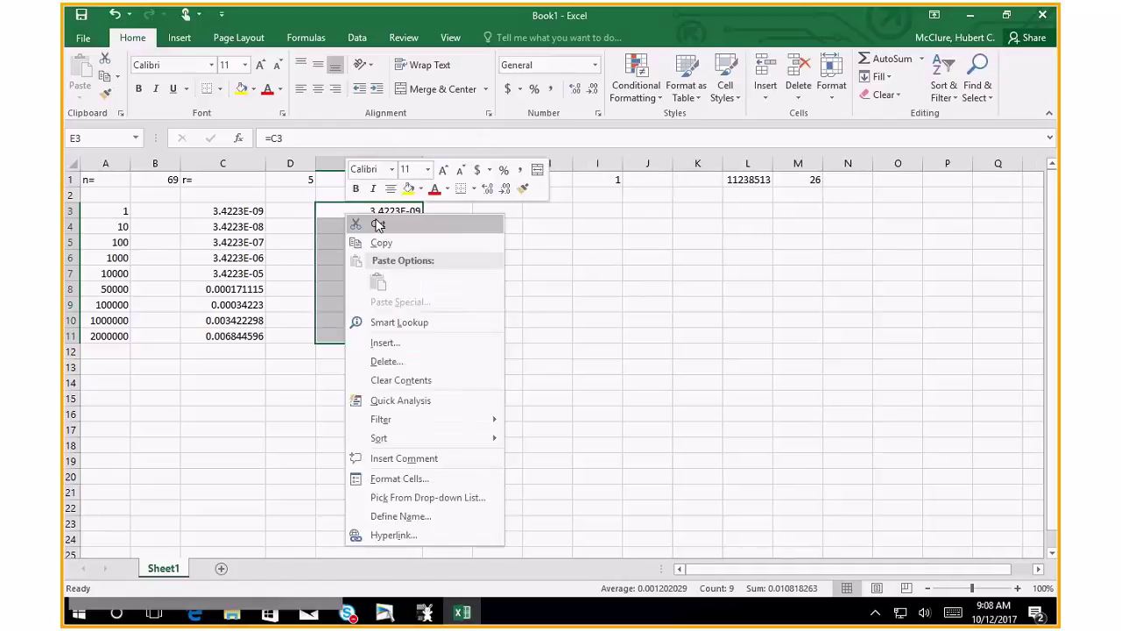
key(Escape)
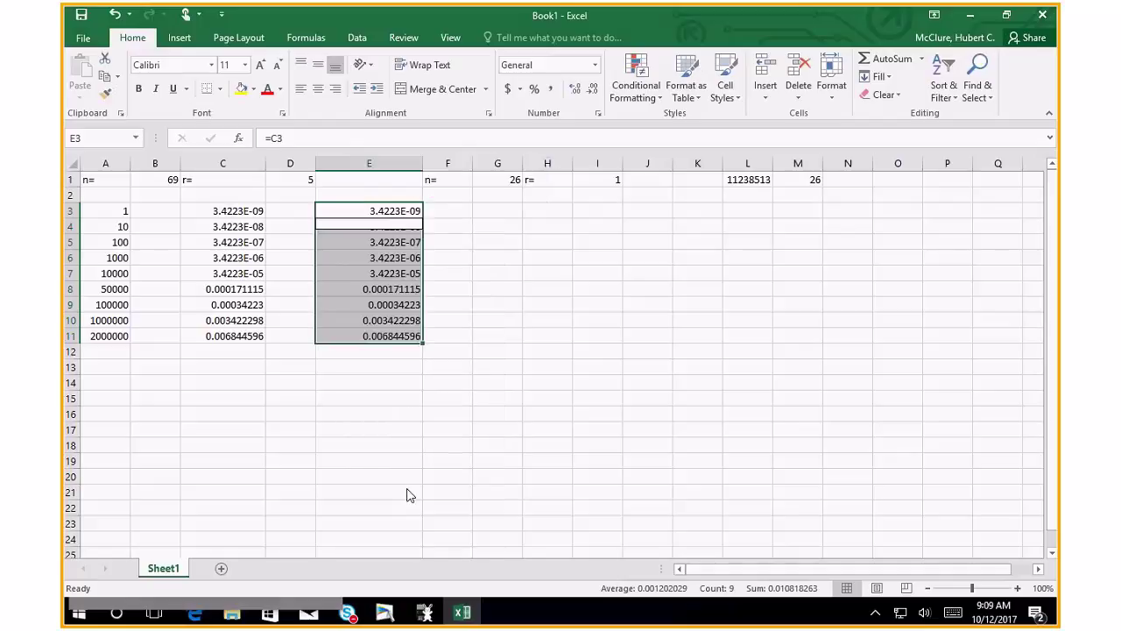
right_click(357, 206)
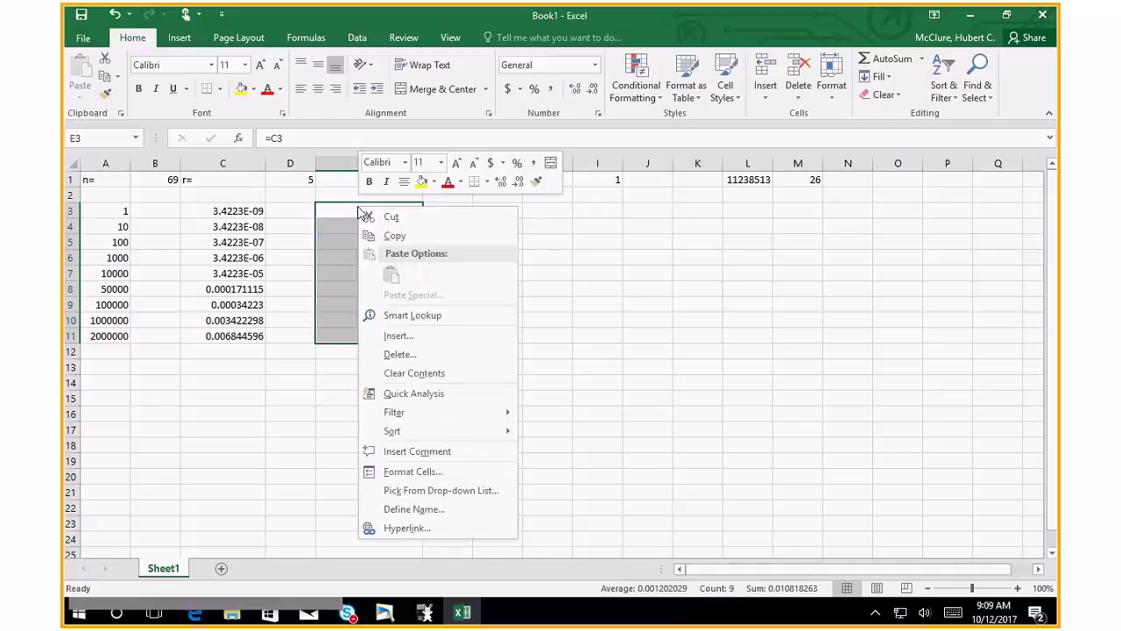
click(403, 481)
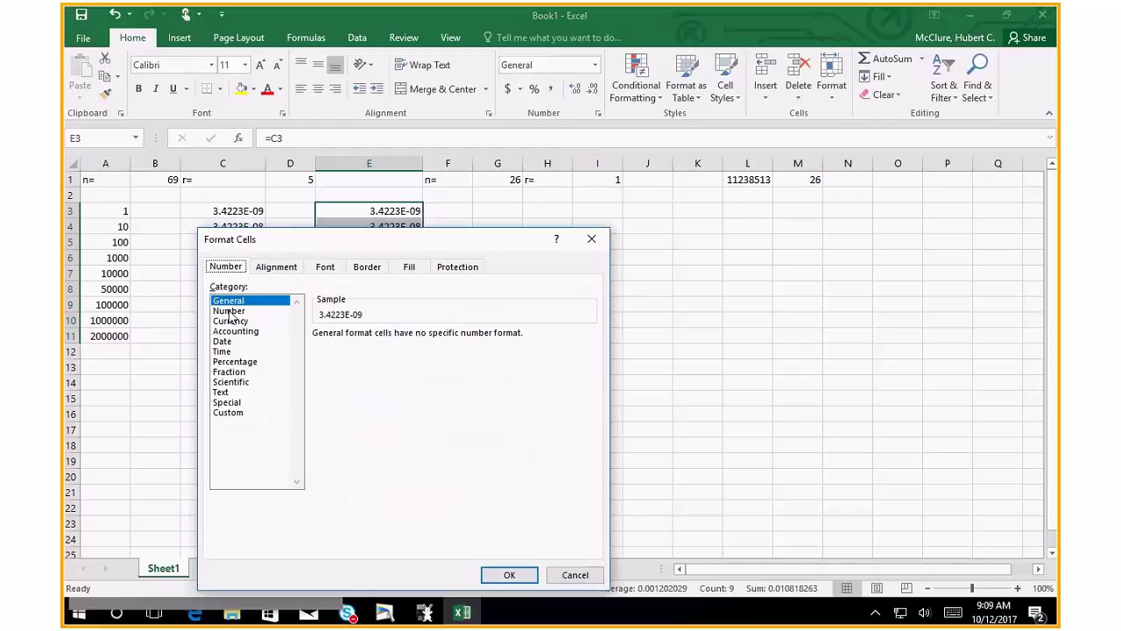
click(230, 311)
click(420, 332)
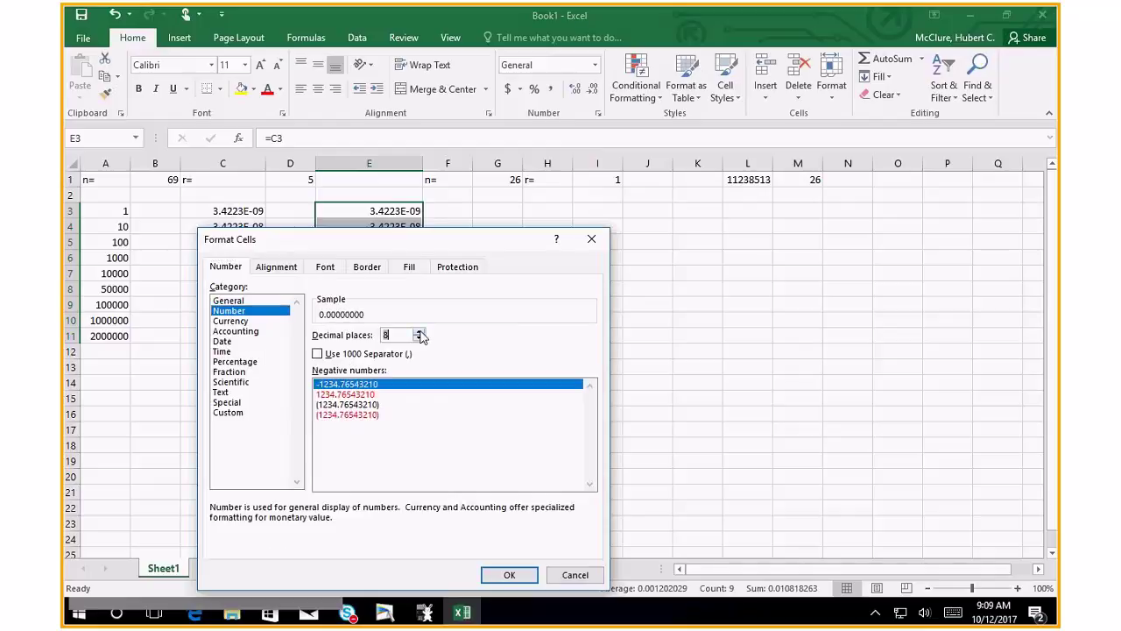
click(517, 576)
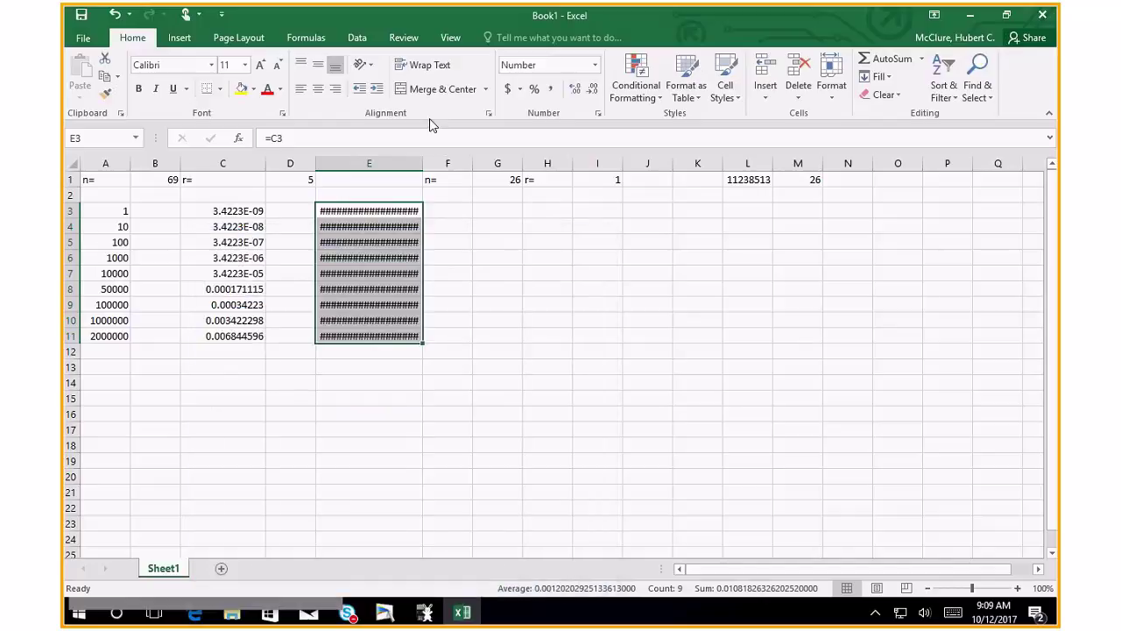
drag(422, 163, 477, 166)
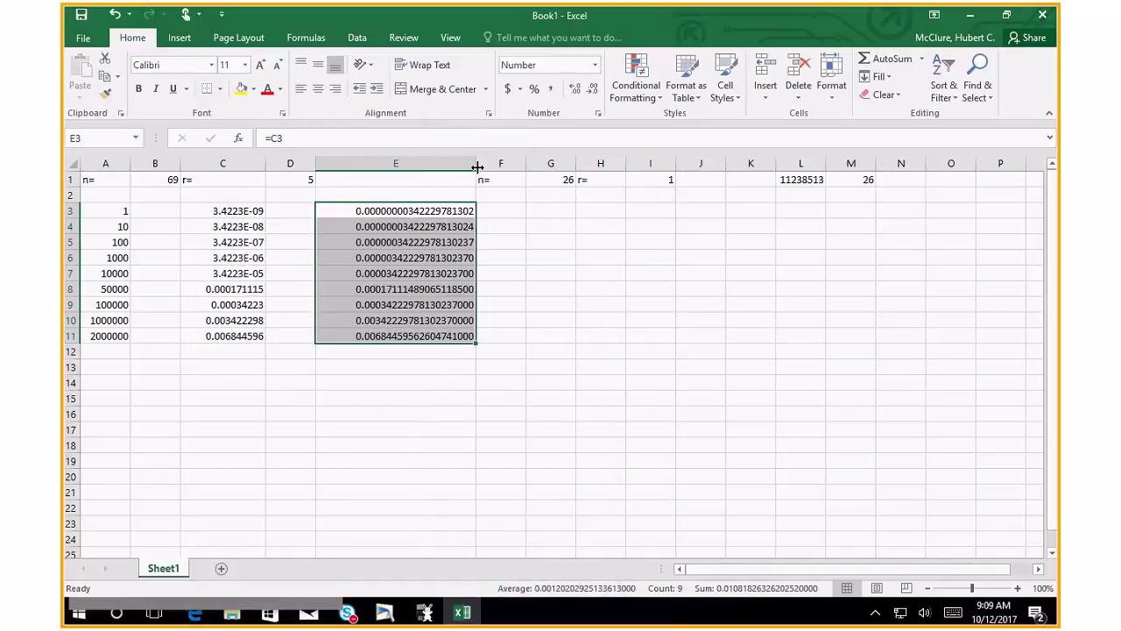
click(539, 385)
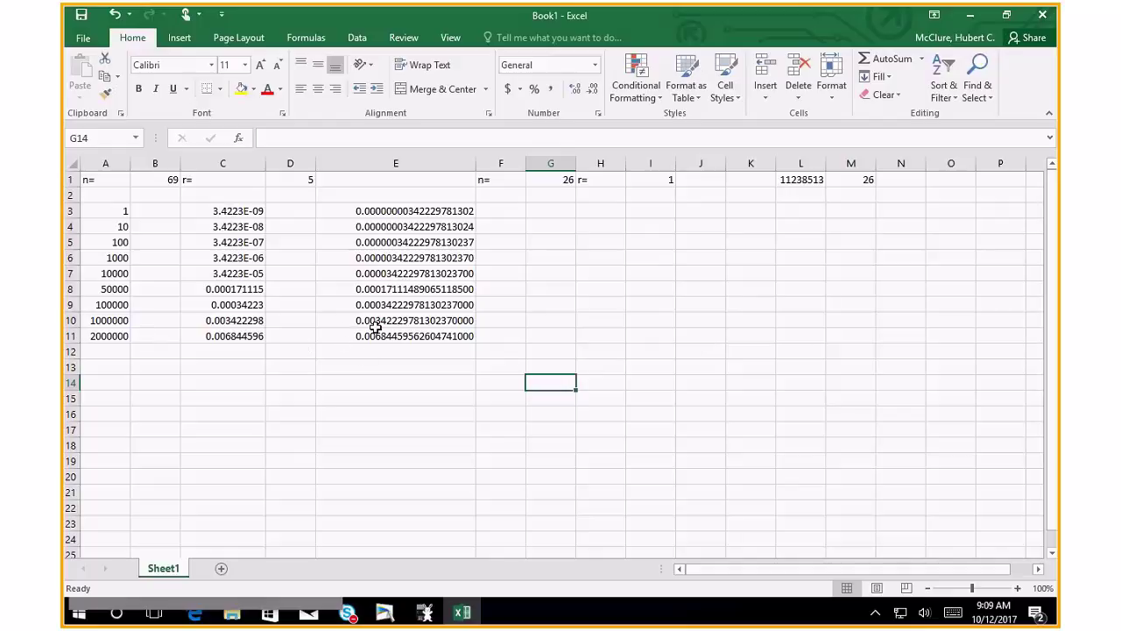
Bring up the whiteboard notebook and switch it to desktop annotation mode over Excel
mouse_move(186, 620)
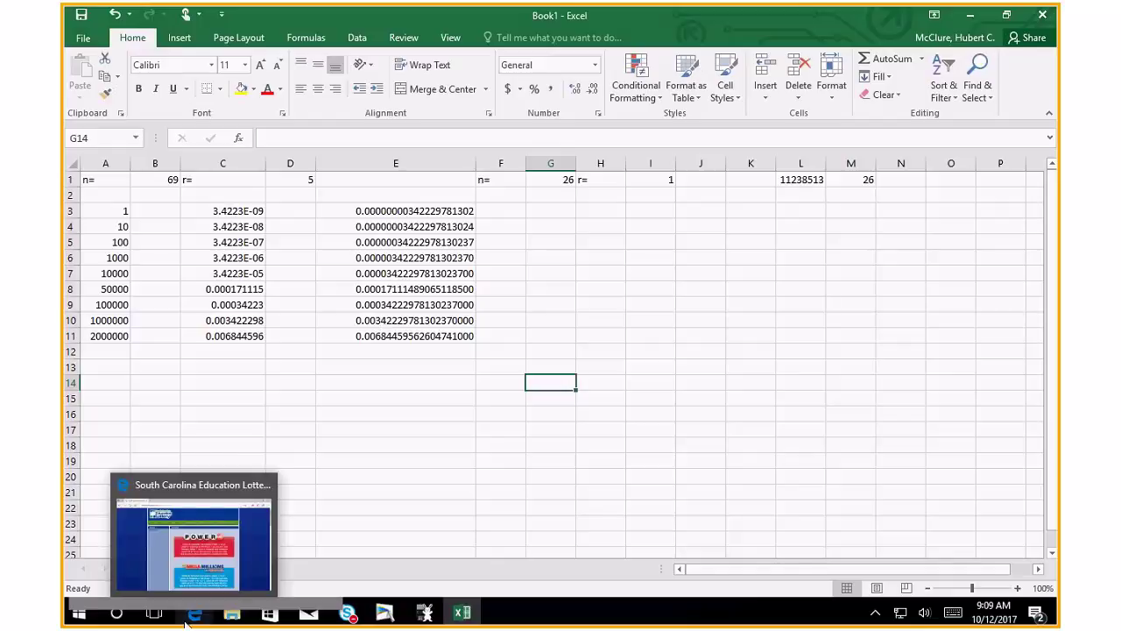
click(382, 621)
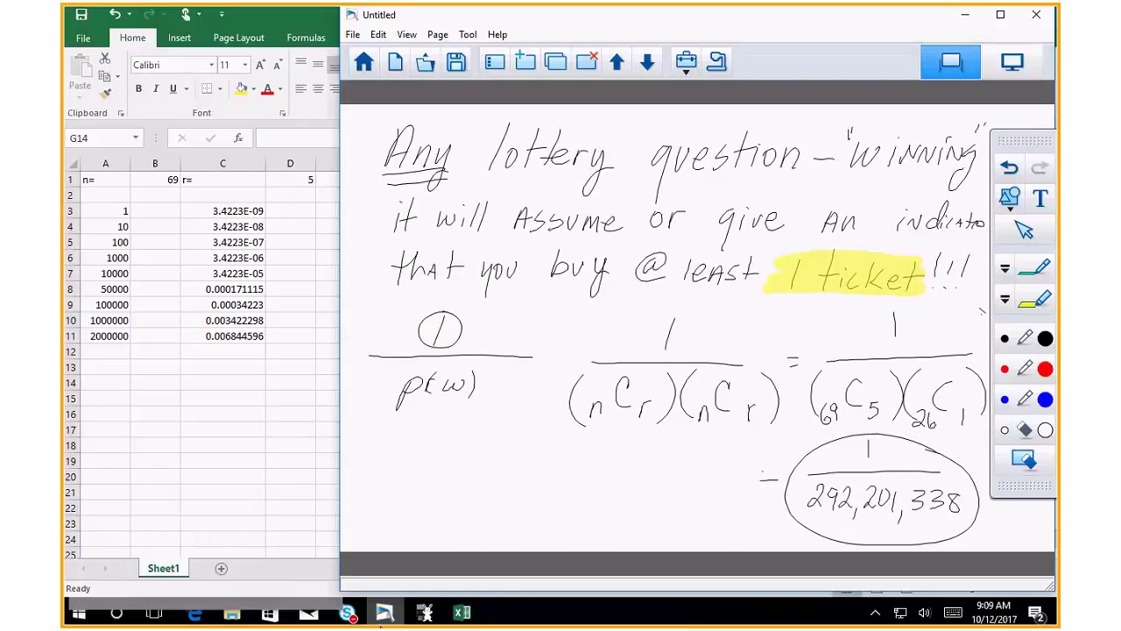
click(1012, 61)
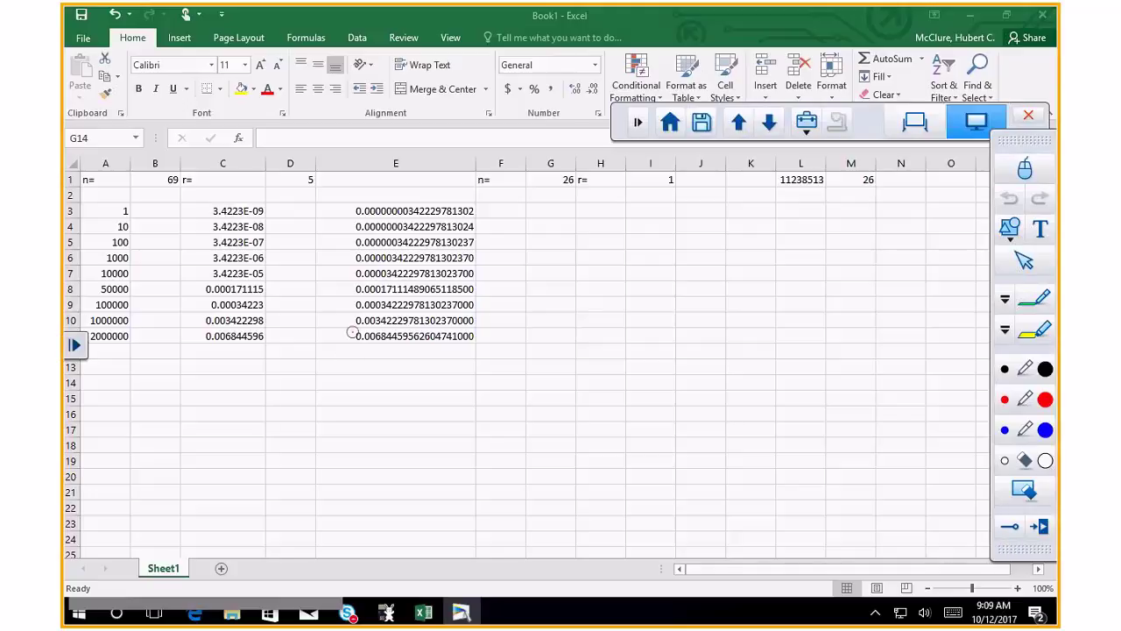
Draw a red bracket beside the leading zeros of the E3:E10 probabilities
mouse_move(352, 332)
mouse_down()
mouse_move(375, 324)
mouse_move(375, 206)
mouse_move(350, 210)
mouse_move(352, 324)
mouse_up()
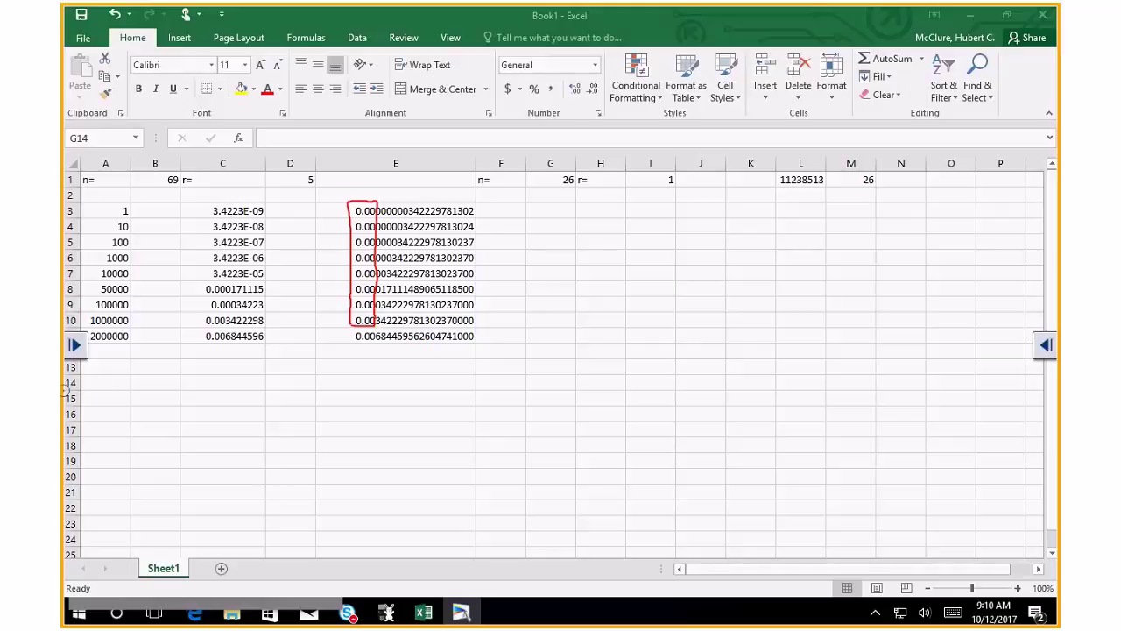
Circle the leading zeros of E11's 0.00684459562604741 in red and expand the annotation toolbar
mouse_move(375, 327)
mouse_down()
mouse_move(351, 339)
mouse_move(355, 331)
mouse_up()
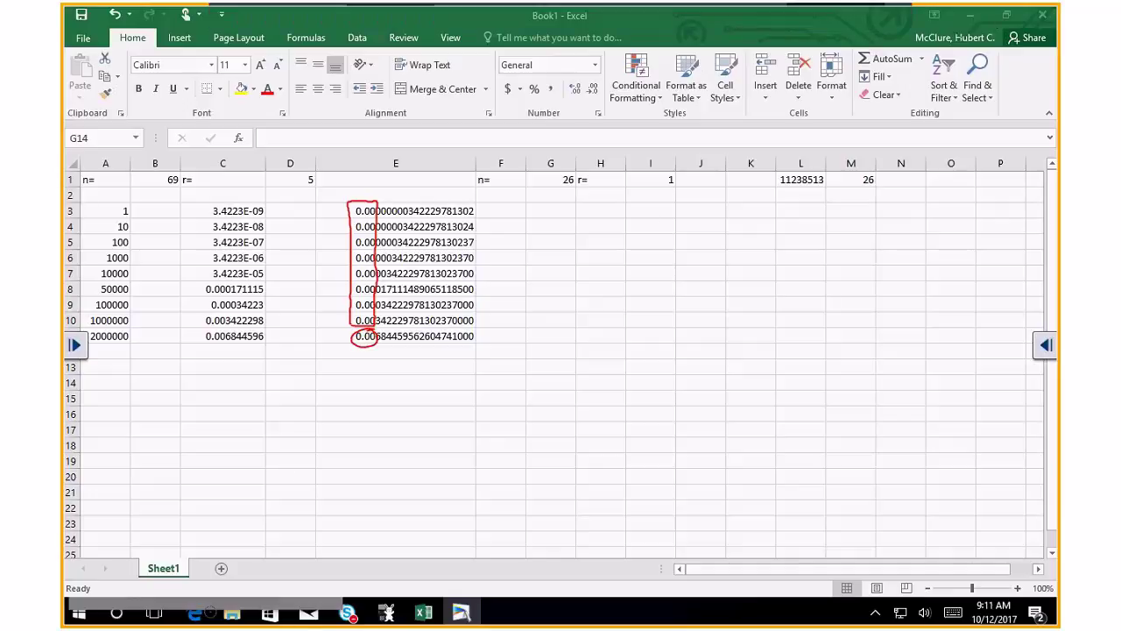
click(1048, 345)
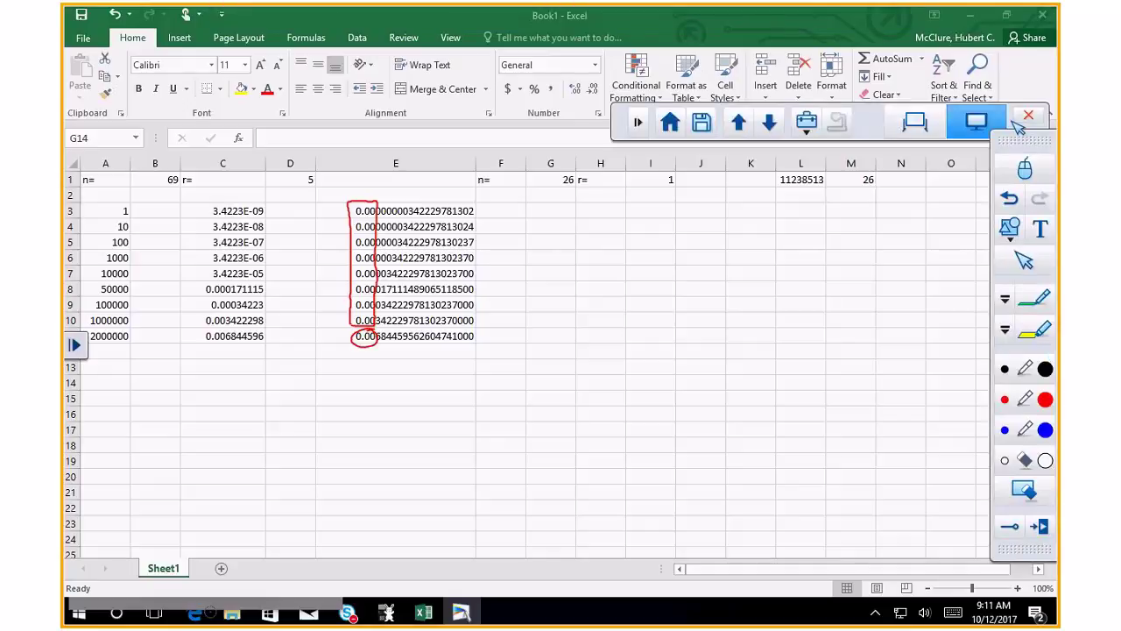
Return to the mouse pointer, minimize Excel, and go back to the lottery home page
click(1025, 168)
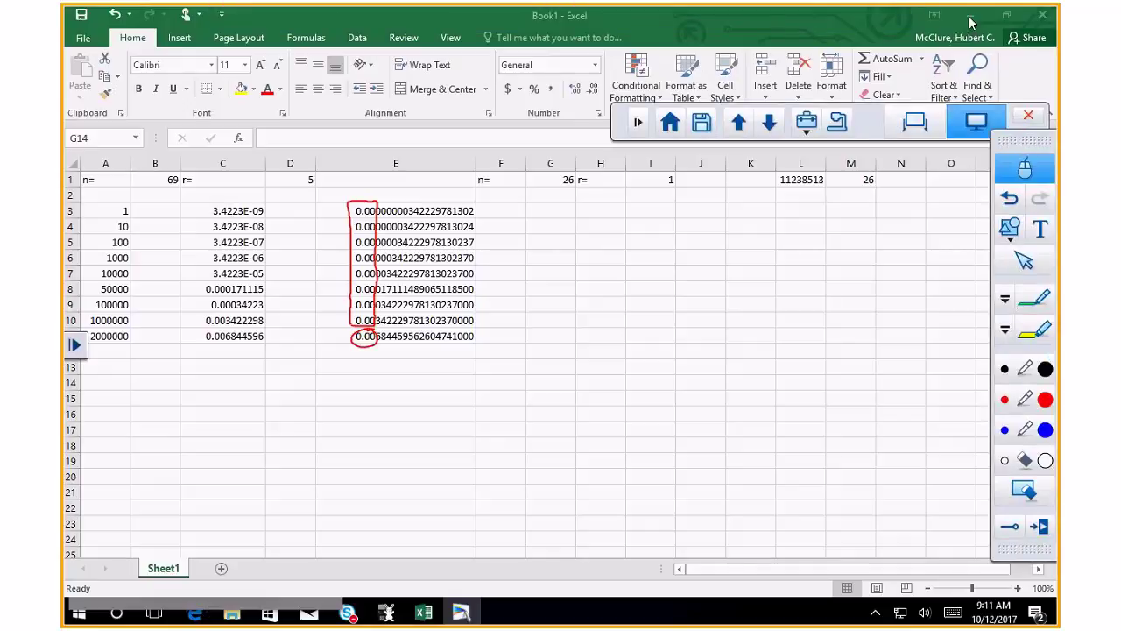
click(970, 16)
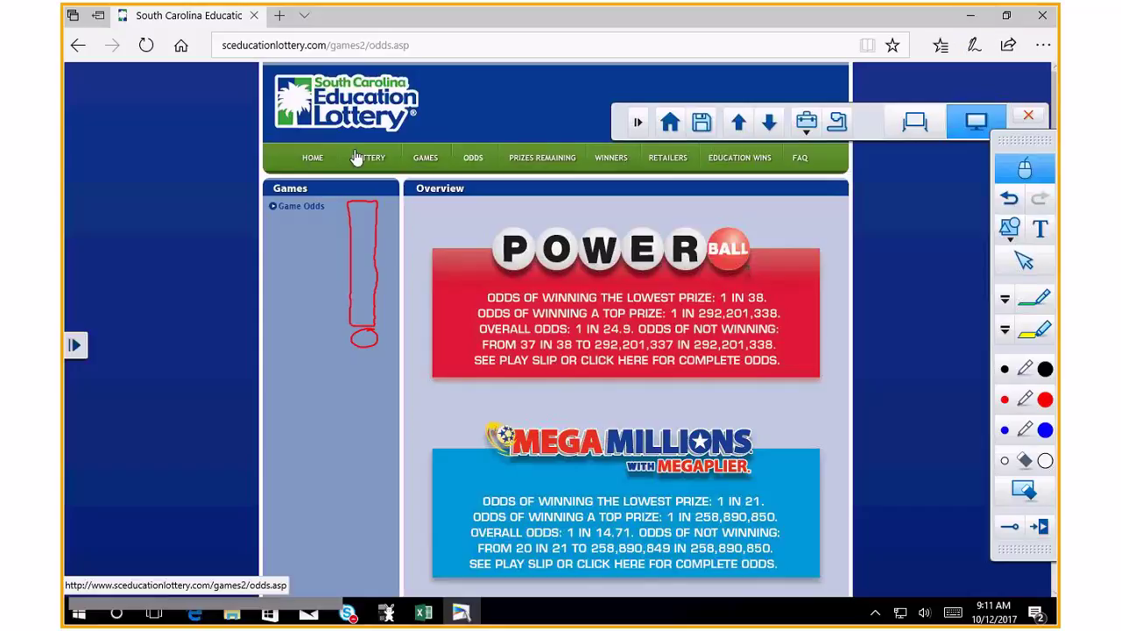
click(74, 48)
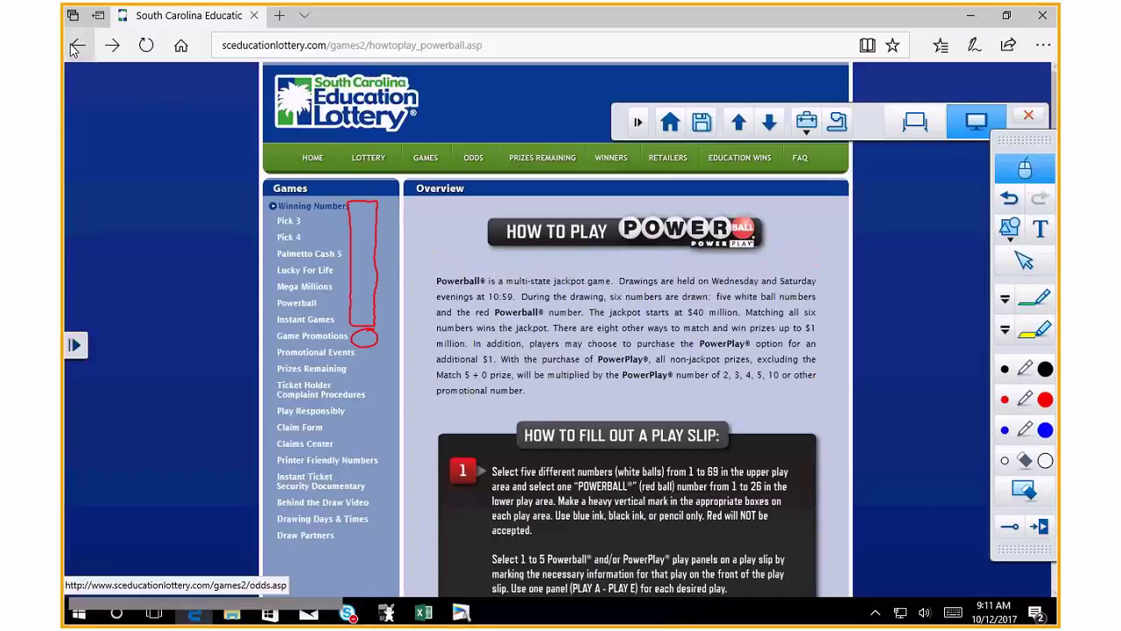
click(75, 48)
click(74, 48)
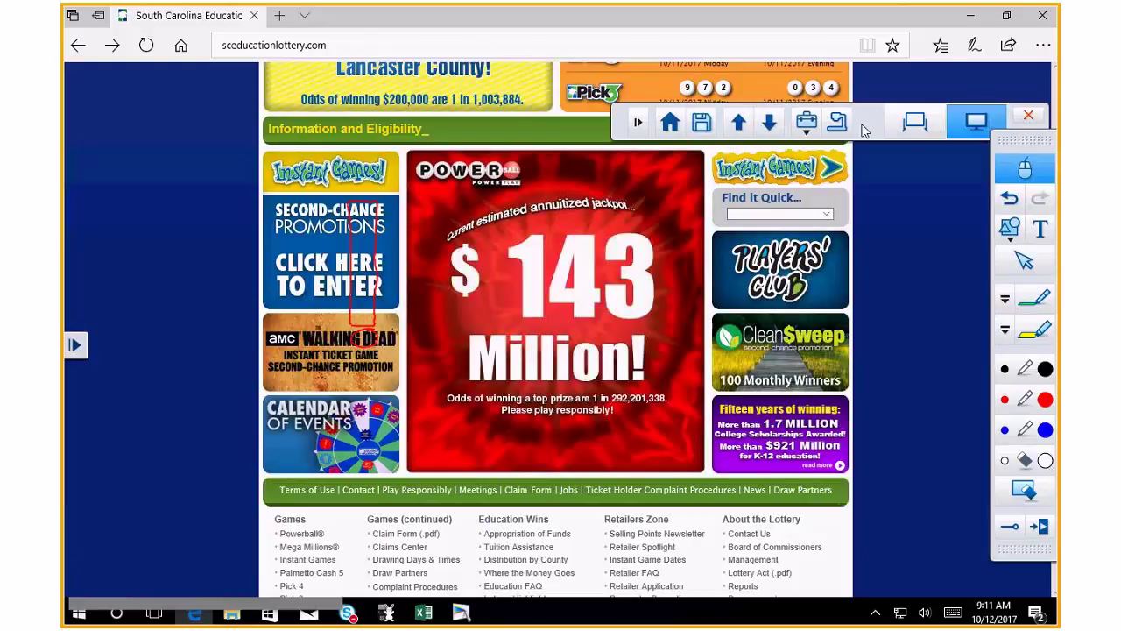
Open the Mega Millions How To Play page and scroll to the play-slip steps
scroll(758, 174, up, 4)
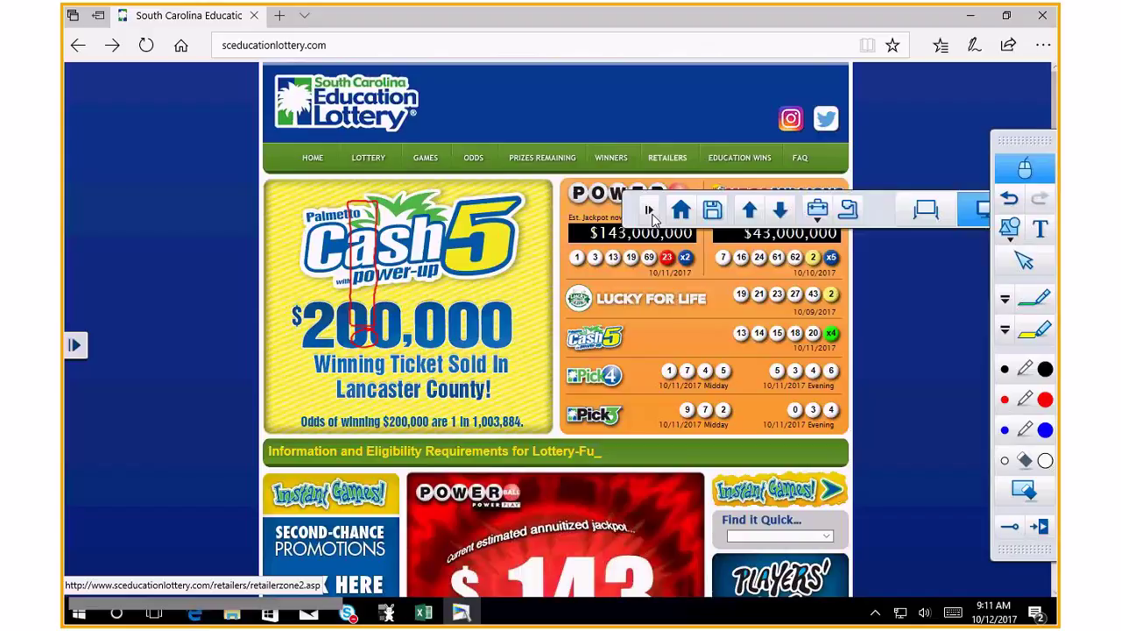
scroll(767, 121, down, 1)
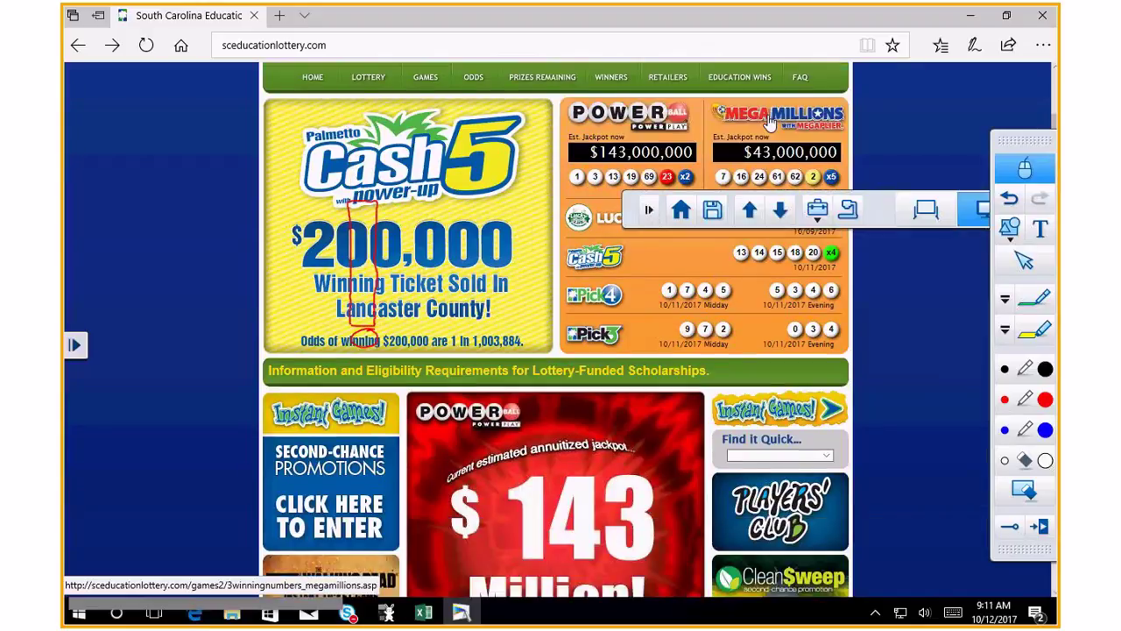
click(769, 121)
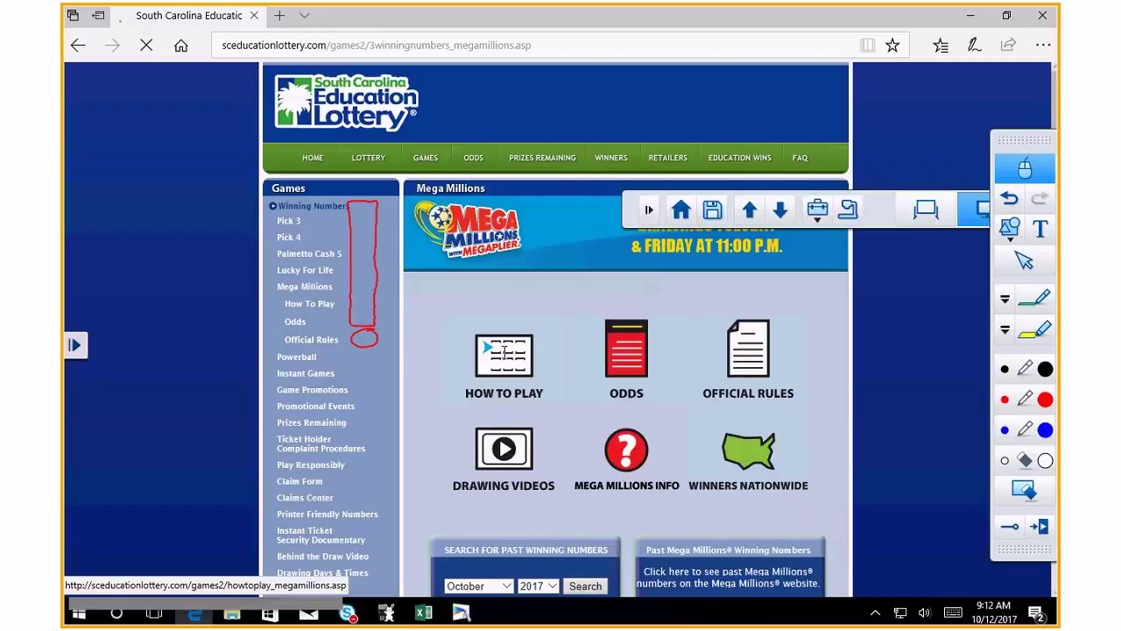
click(505, 352)
scroll(815, 383, down, 3)
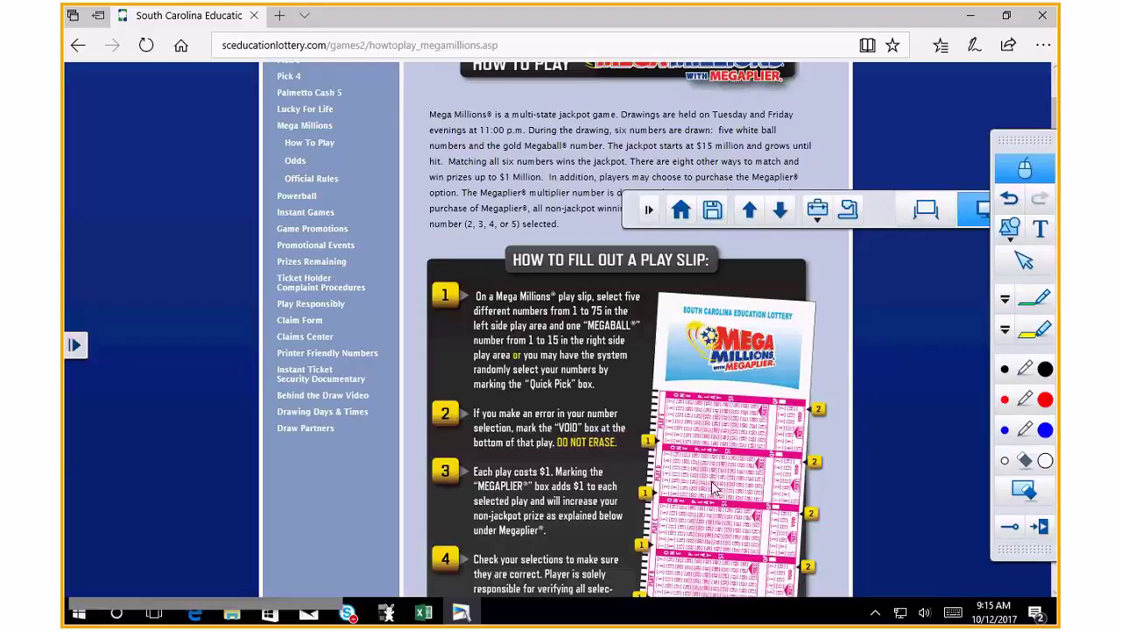
Bring Excel to the front and change n to 75 in B1 and 15 in G1
mouse_move(425, 615)
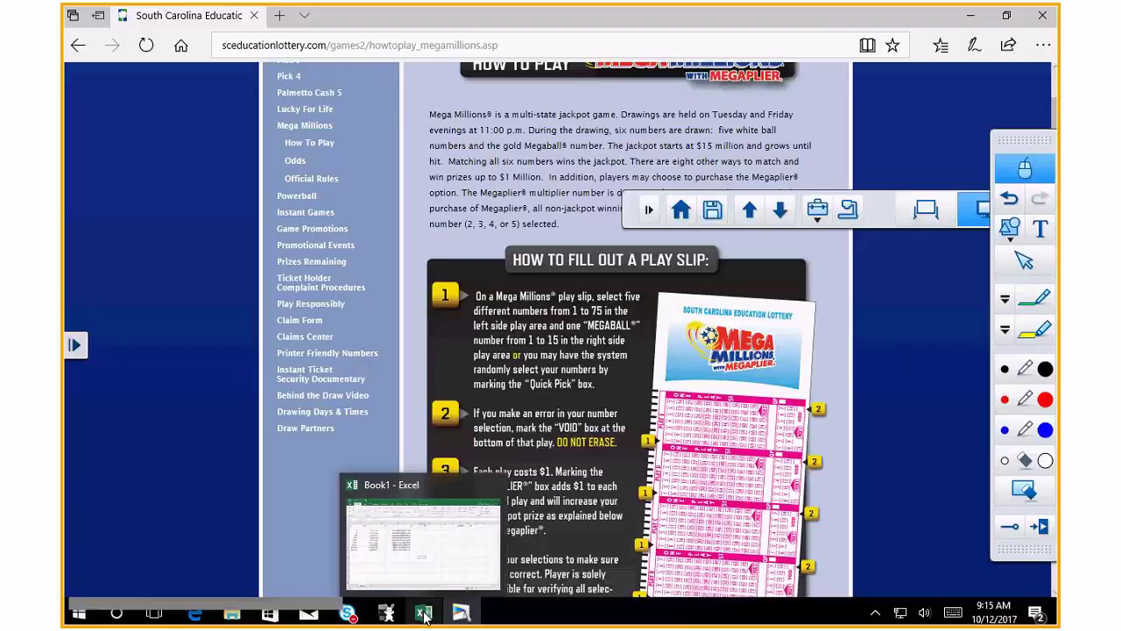
click(425, 616)
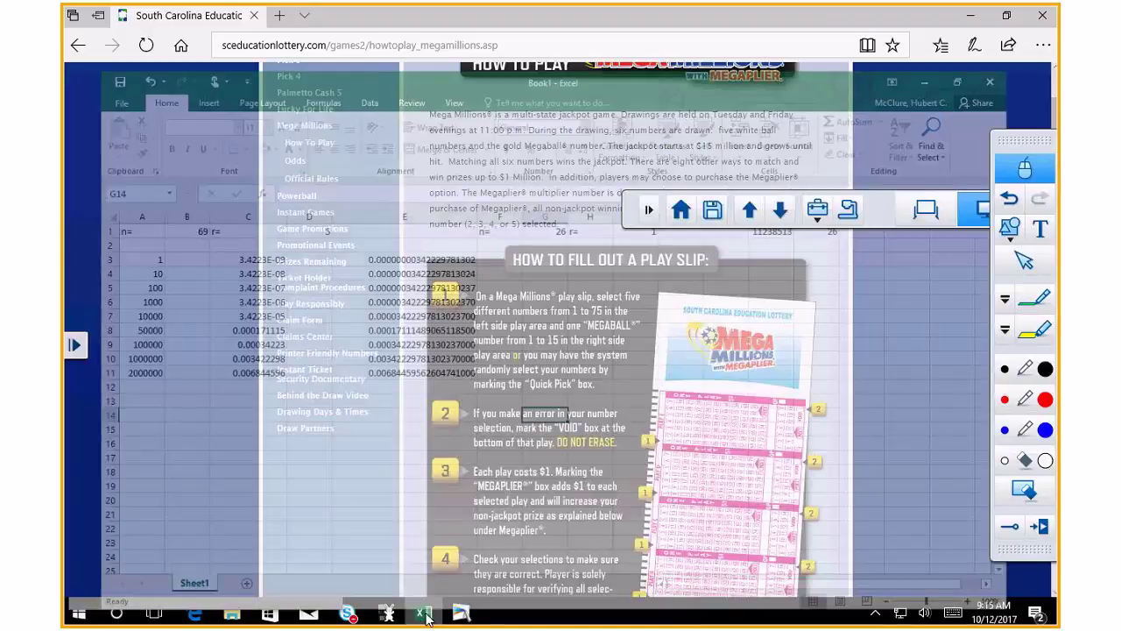
click(425, 615)
click(260, 282)
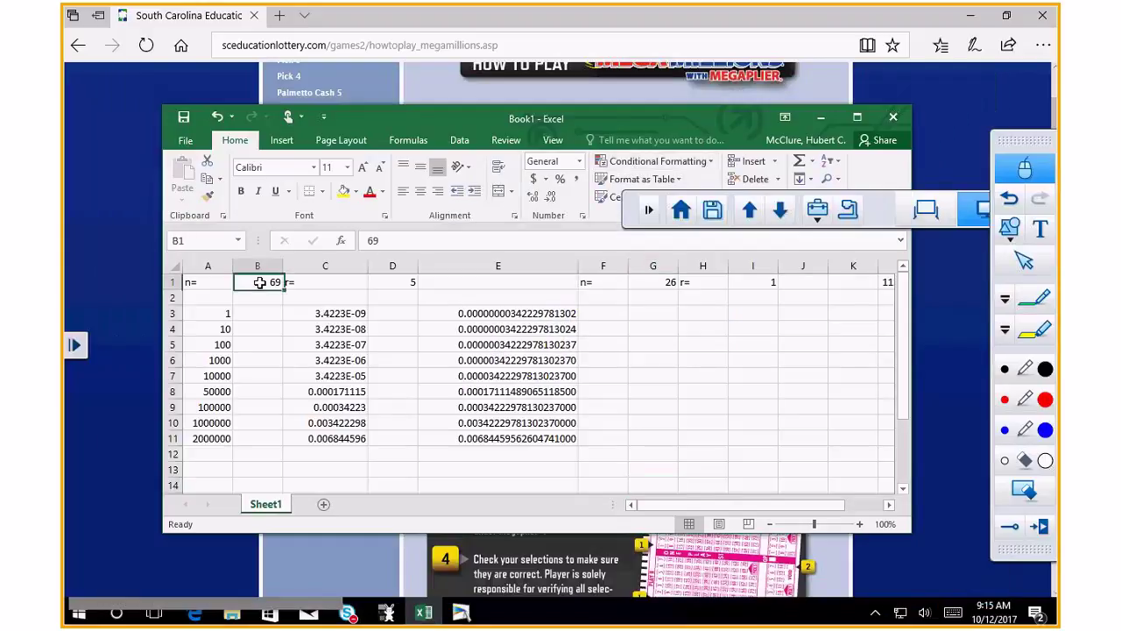
text(75)
click(321, 281)
key(Right)
key(Right)
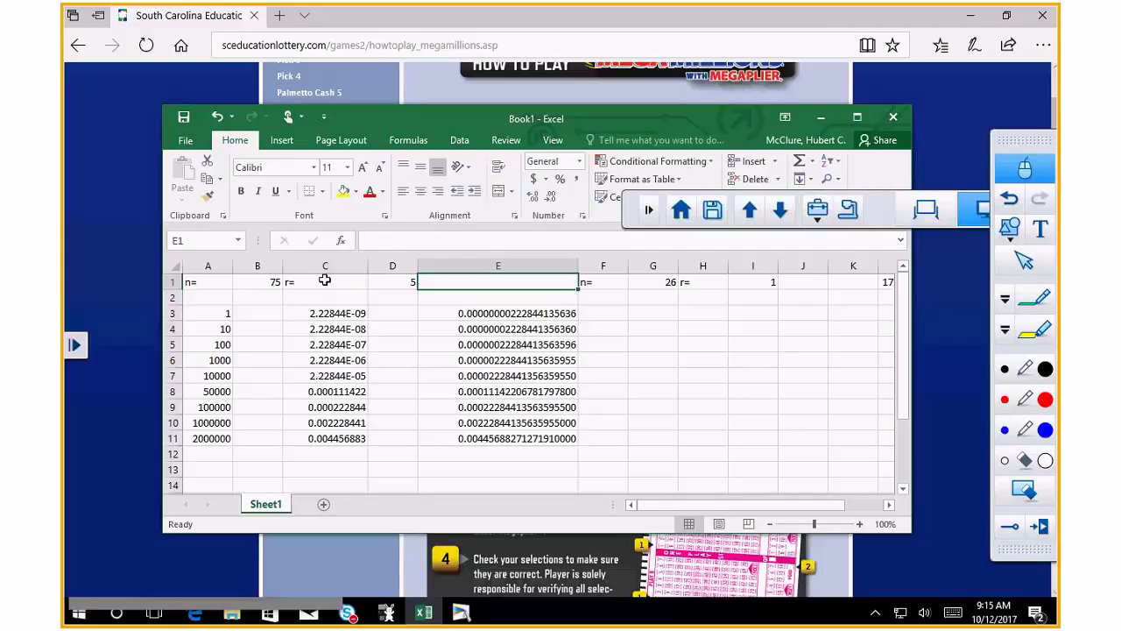
key(Right)
key(Right)
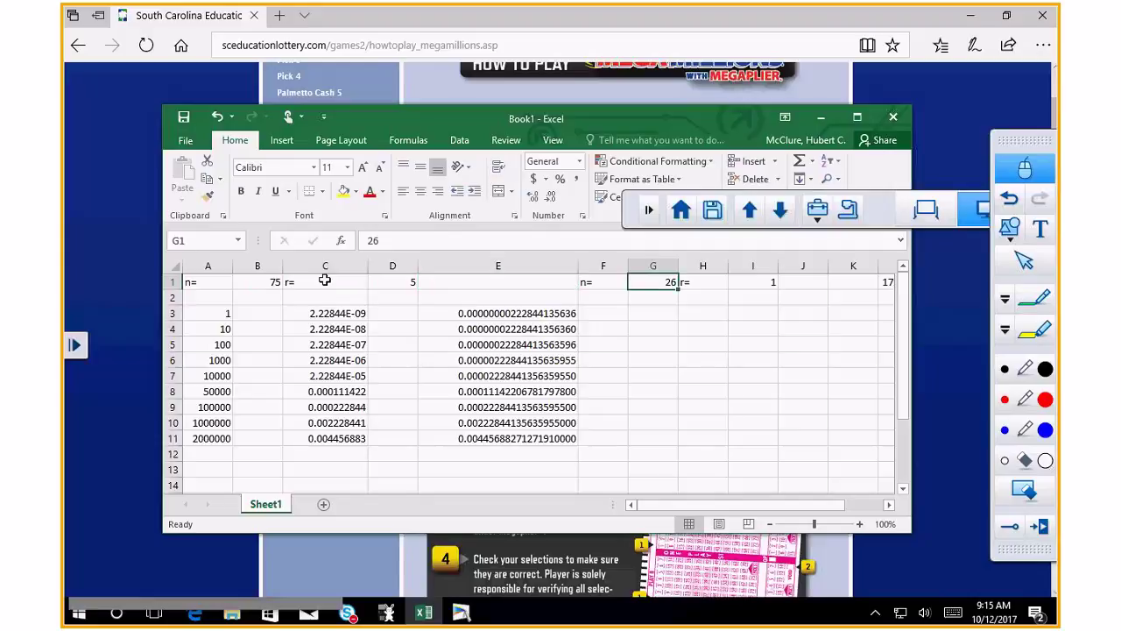
text(15)
key(Return)
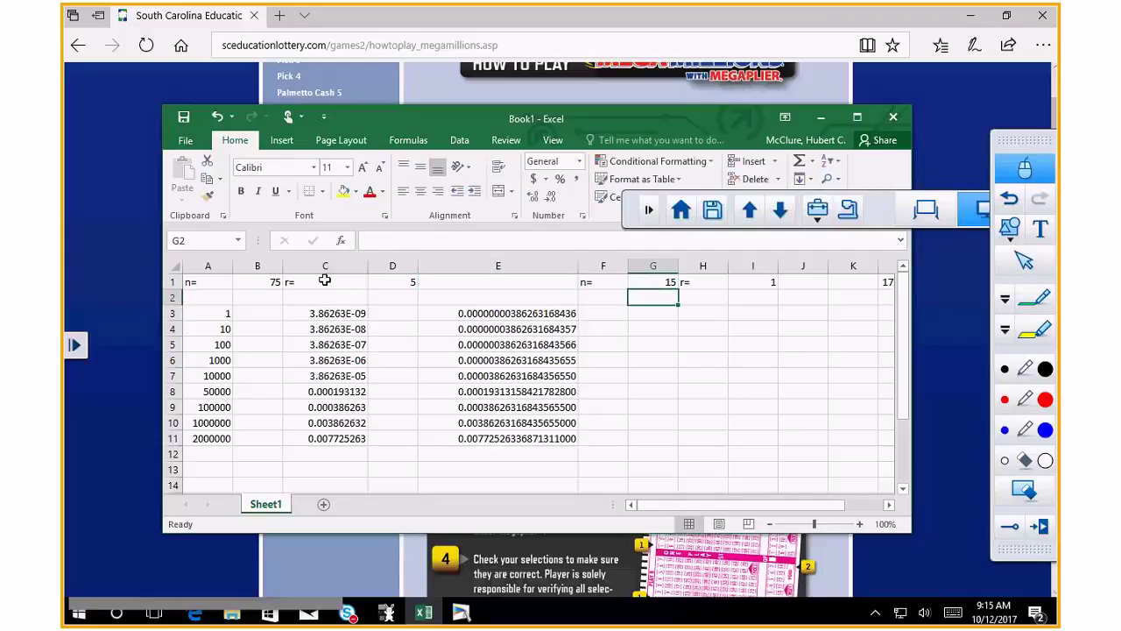
key(Down)
key(Left)
key(Left)
key(Left)
key(Left)
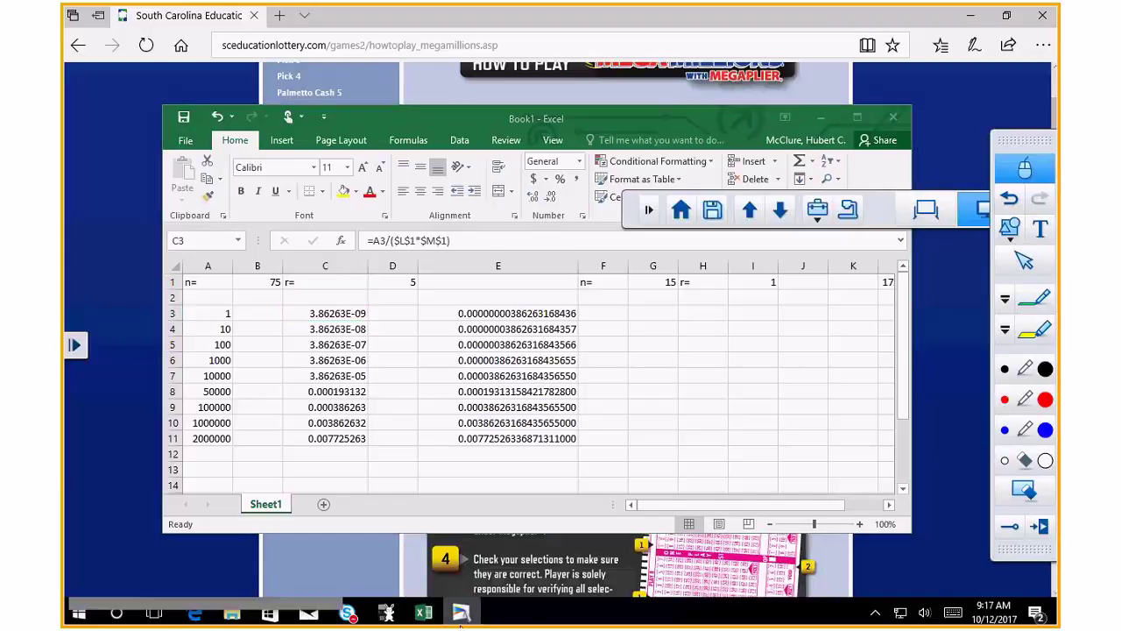
click(461, 614)
click(461, 613)
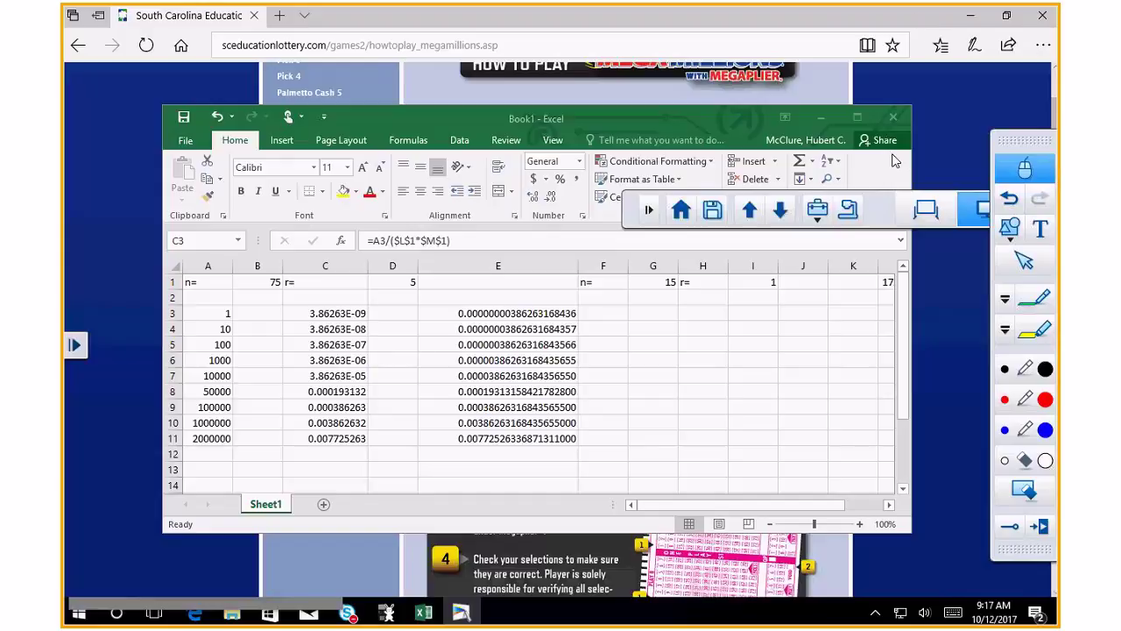
Open the whiteboard, dismiss its notice, maximize it, and add a blank fifth page
click(927, 214)
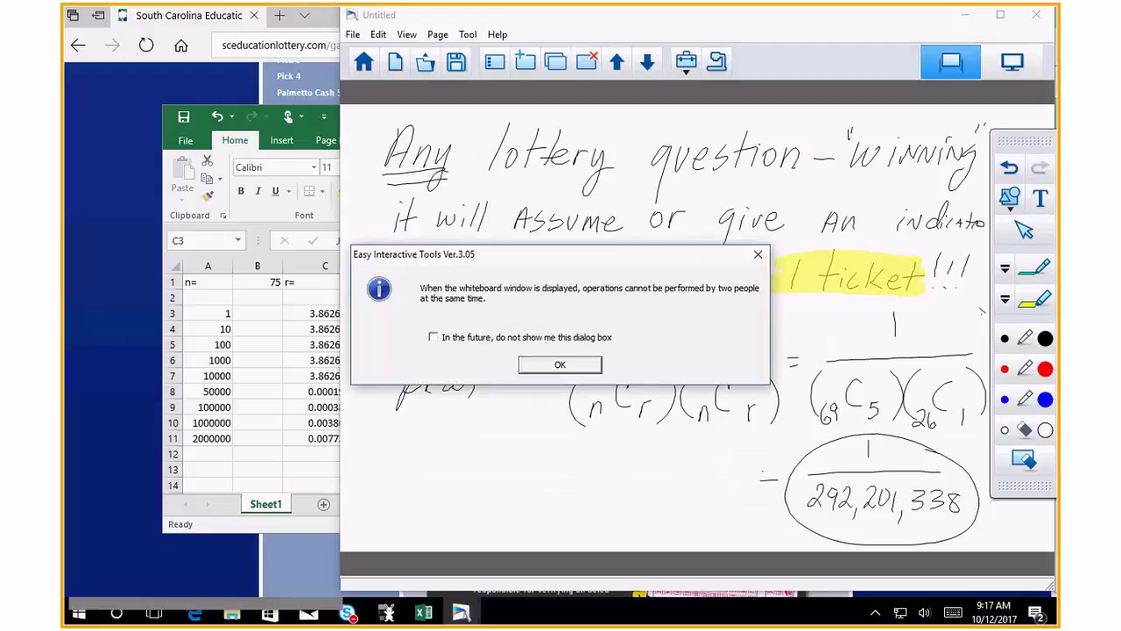
click(559, 361)
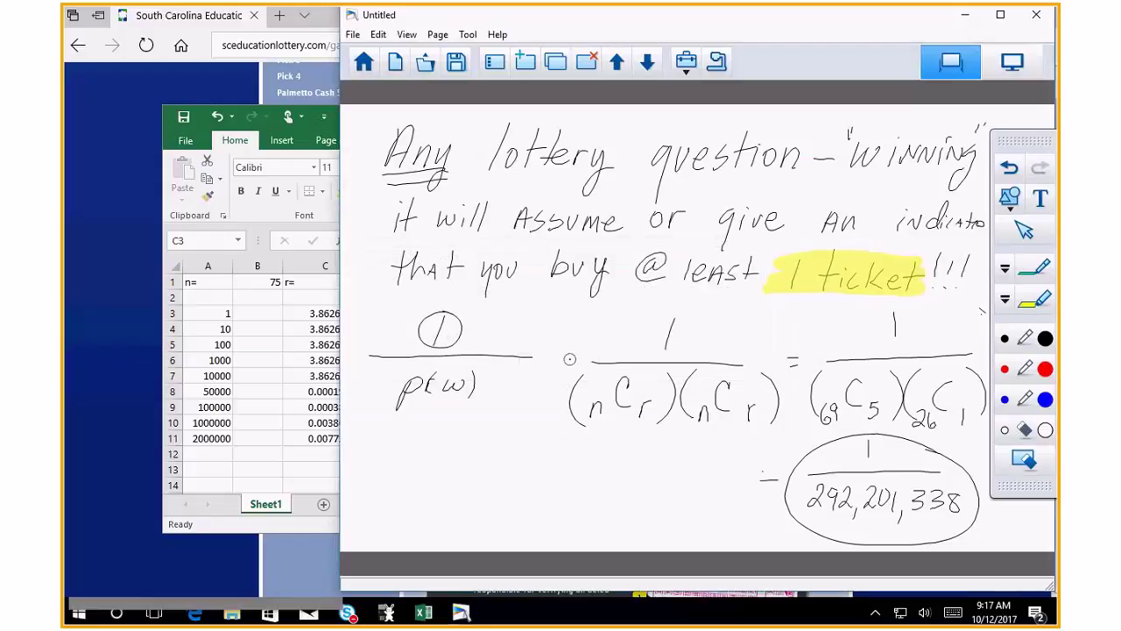
click(1004, 17)
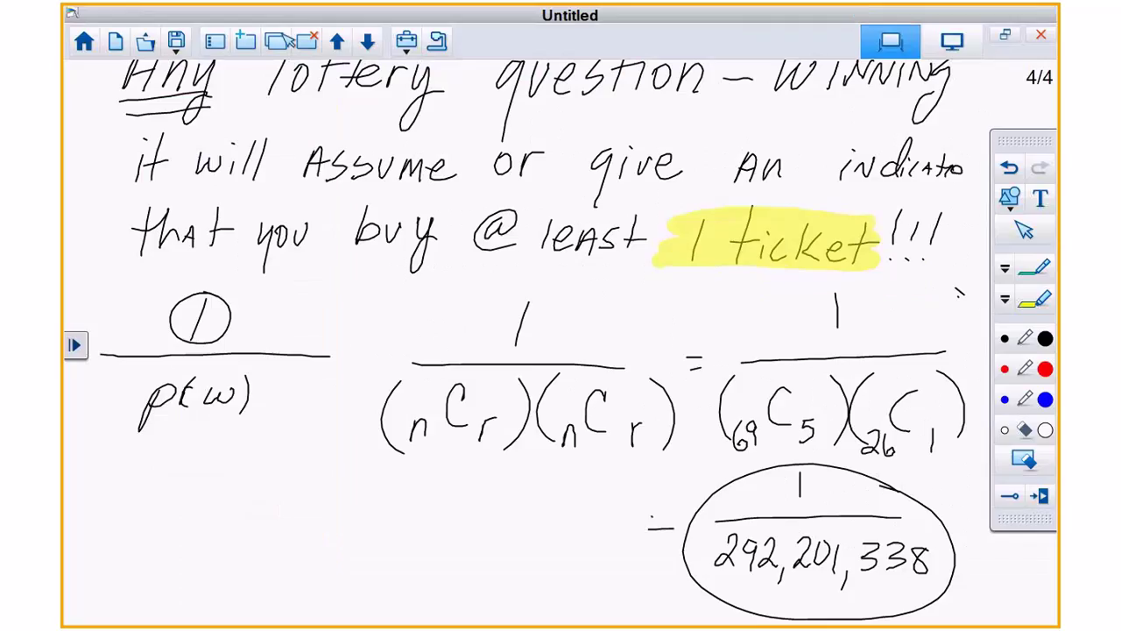
click(281, 39)
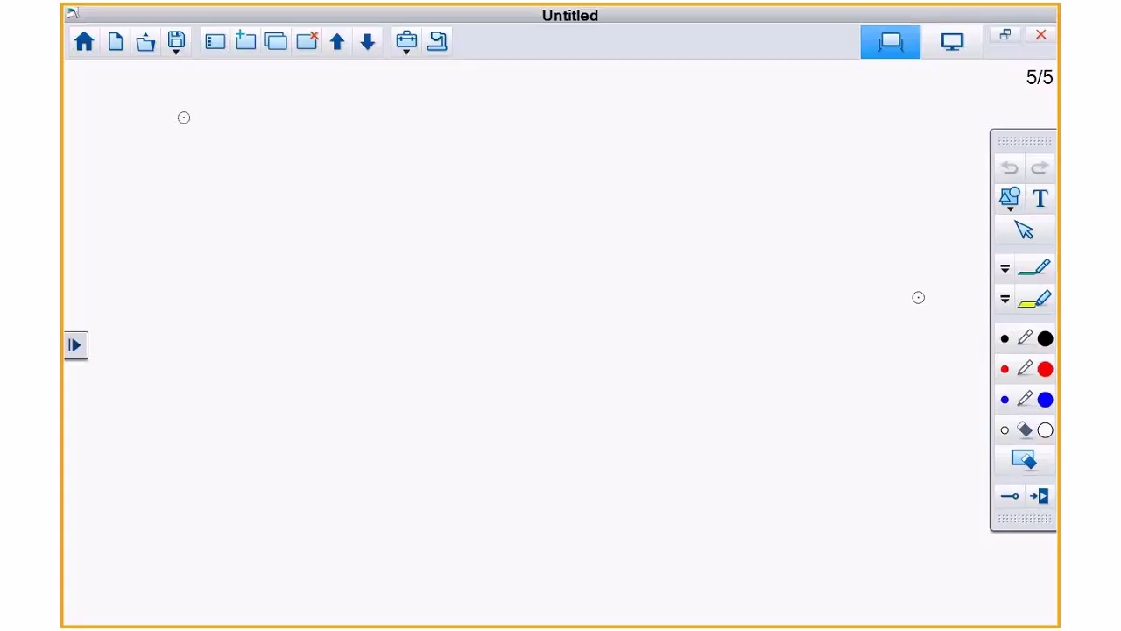
Handwrite 'Org. has 15 people' in red at the top of page 5
mouse_move(188, 113)
mouse_down()
mouse_move(225, 121)
mouse_move(230, 147)
mouse_move(283, 128)
mouse_move(331, 130)
mouse_up()
click(236, 133)
mouse_move(408, 103)
mouse_down()
mouse_move(384, 135)
mouse_move(410, 131)
mouse_move(444, 102)
mouse_move(473, 147)
mouse_move(502, 117)
mouse_move(596, 123)
mouse_up()
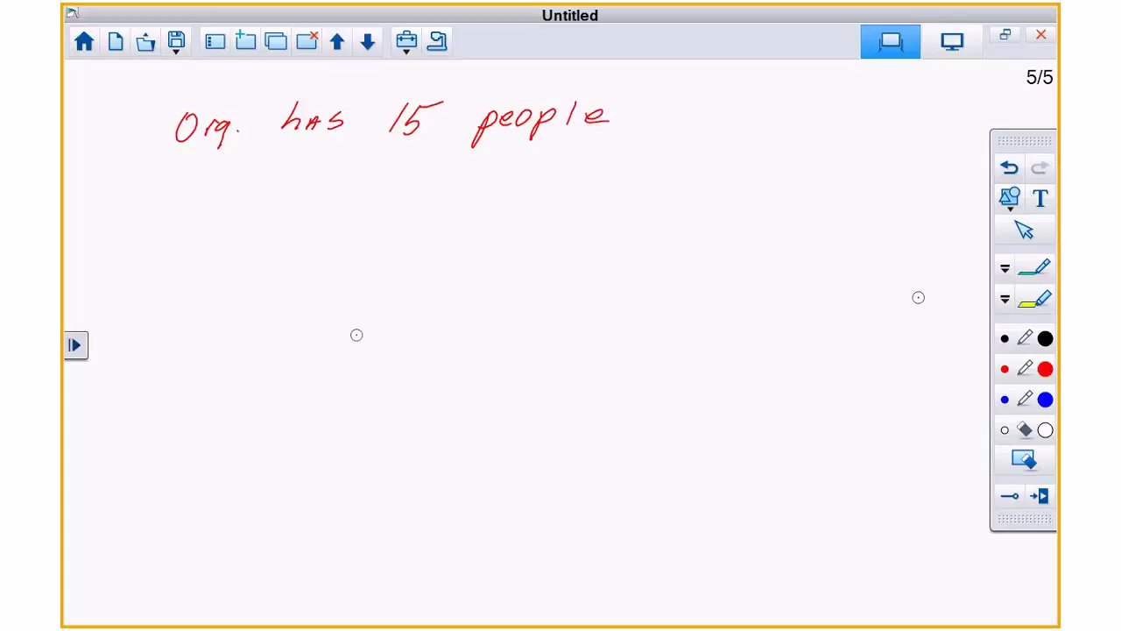
Write 'Create A Board of P, VP, S.T' followed by therefore dots on the next line
mouse_move(191, 175)
mouse_down()
mouse_move(209, 197)
mouse_move(329, 180)
mouse_move(378, 194)
mouse_move(400, 180)
mouse_move(445, 190)
mouse_move(459, 171)
mouse_move(493, 181)
mouse_move(531, 163)
mouse_move(541, 190)
mouse_move(575, 175)
mouse_move(596, 185)
mouse_move(643, 161)
mouse_move(650, 201)
mouse_move(684, 169)
mouse_move(751, 162)
mouse_up()
click(784, 186)
click(811, 171)
click(813, 186)
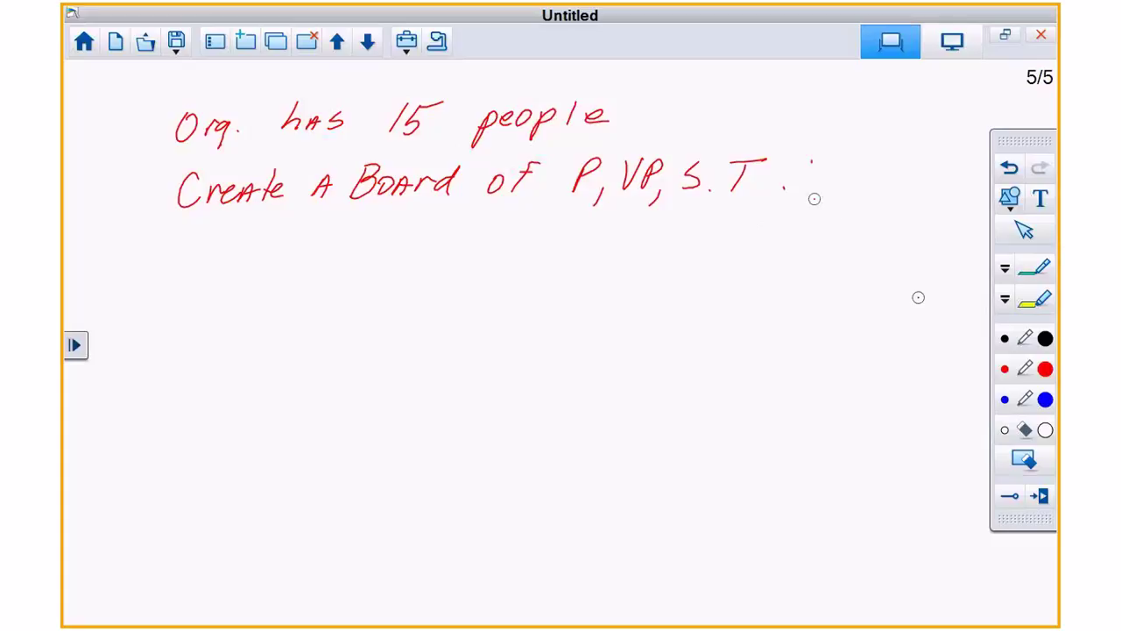
mouse_move(860, 192)
mouse_down()
mouse_move(869, 173)
mouse_move(887, 172)
mouse_up()
Finish the board line with 'r=4' and add a comma between S and T
drag(876, 178, 895, 177)
mouse_move(878, 189)
mouse_down()
mouse_move(932, 181)
mouse_move(923, 201)
mouse_up()
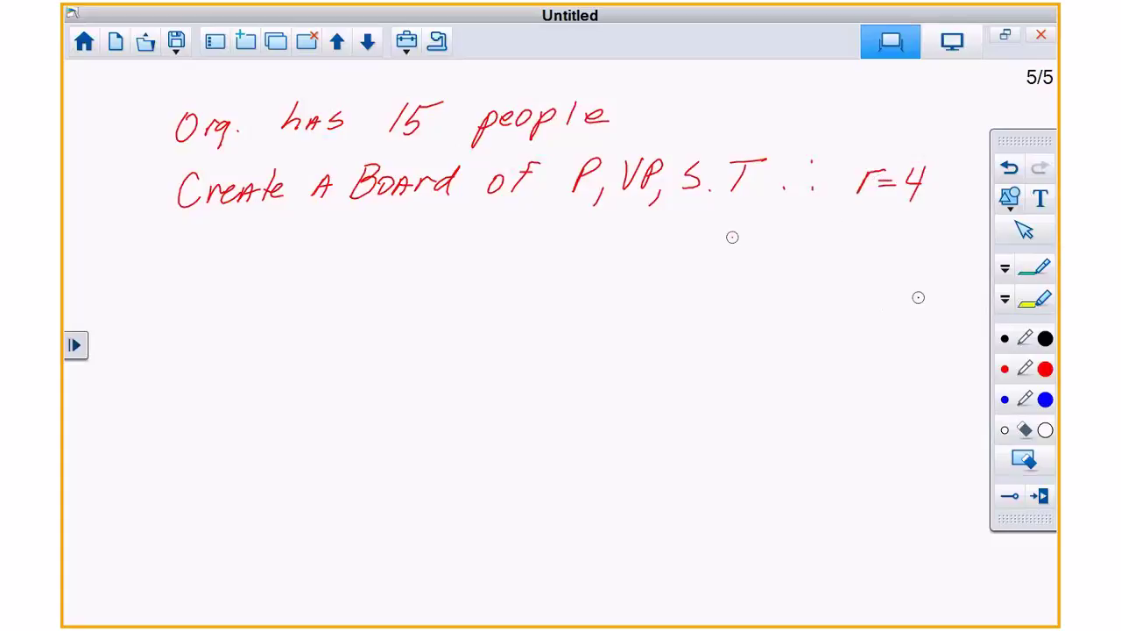
drag(711, 184, 706, 196)
Write 'a) how many boards can you have' answered with 15P4
drag(151, 290, 154, 307)
drag(158, 273, 161, 308)
drag(191, 272, 203, 307)
mouse_move(210, 289)
mouse_down()
mouse_move(268, 303)
mouse_move(314, 297)
mouse_move(306, 329)
mouse_up()
mouse_move(359, 268)
mouse_down()
mouse_move(355, 302)
mouse_move(420, 297)
mouse_move(436, 281)
mouse_move(438, 303)
mouse_move(589, 284)
mouse_move(578, 324)
mouse_up()
drag(605, 282, 624, 285)
mouse_move(647, 273)
mouse_down()
mouse_move(657, 297)
mouse_move(703, 283)
mouse_up()
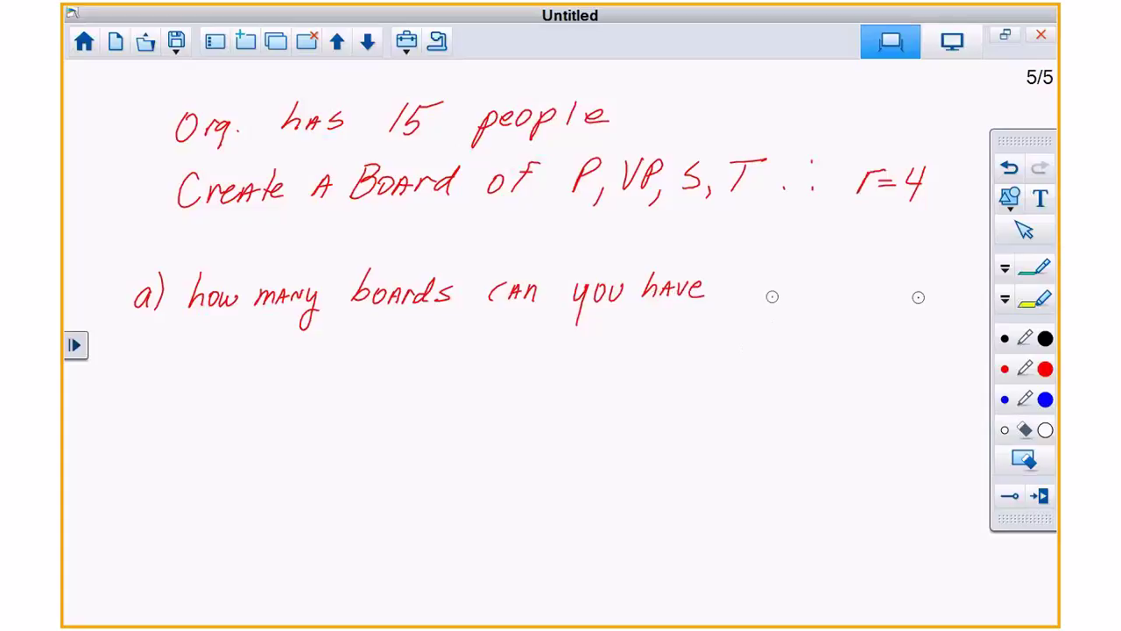
drag(775, 286, 776, 308)
mouse_move(804, 289)
mouse_down()
mouse_move(807, 277)
mouse_move(838, 303)
mouse_move(827, 314)
mouse_up()
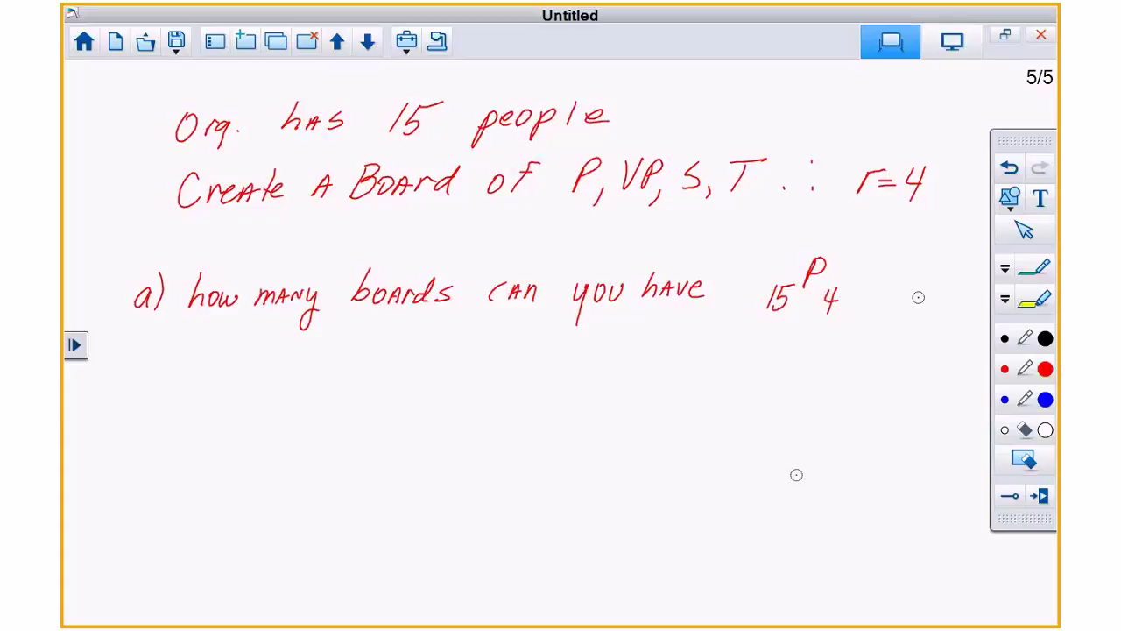
Write 'b)' with ditto marks and 'Committees' beneath part a
drag(136, 390, 131, 424)
drag(158, 386, 158, 429)
drag(204, 394, 204, 402)
drag(212, 392, 212, 400)
drag(276, 388, 276, 399)
drag(283, 386, 283, 398)
drag(363, 395, 353, 419)
mouse_move(373, 404)
mouse_down()
mouse_move(370, 396)
mouse_move(441, 419)
mouse_move(450, 398)
mouse_move(455, 415)
mouse_move(492, 409)
mouse_up()
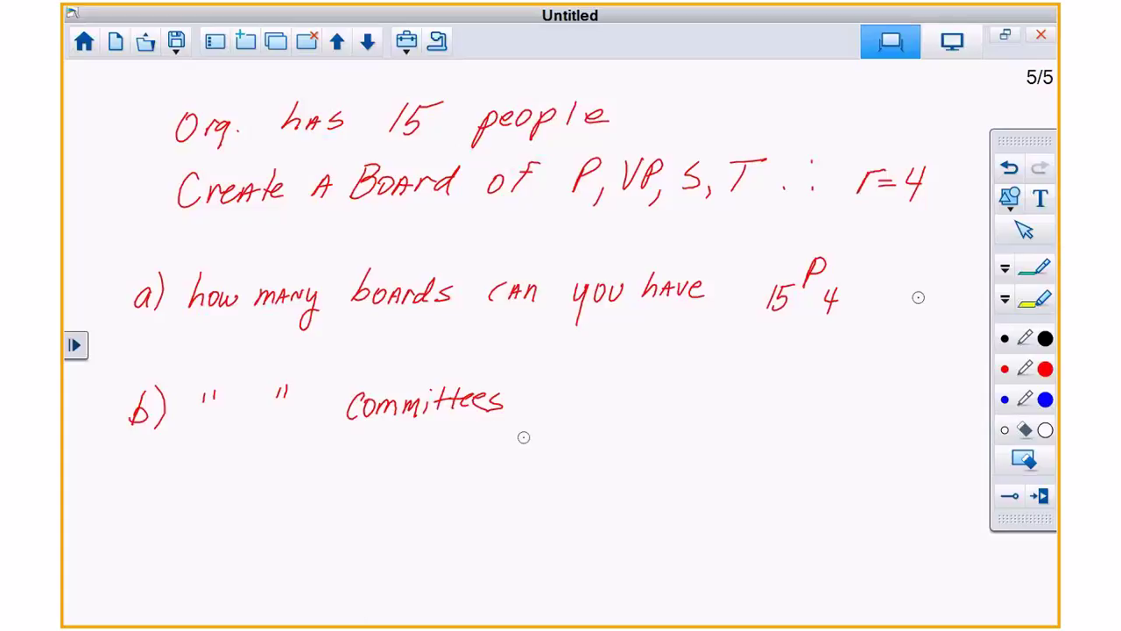
Add ditto marks after Committees and write the answer 15C4
drag(535, 379, 534, 391)
mouse_move(541, 379)
mouse_down()
mouse_move(541, 389)
mouse_move(604, 391)
mouse_up()
drag(665, 371, 663, 385)
drag(673, 370, 672, 382)
drag(751, 388, 749, 408)
mouse_move(761, 390)
mouse_down()
mouse_move(770, 402)
mouse_move(804, 391)
mouse_move(829, 400)
mouse_move(821, 415)
mouse_up()
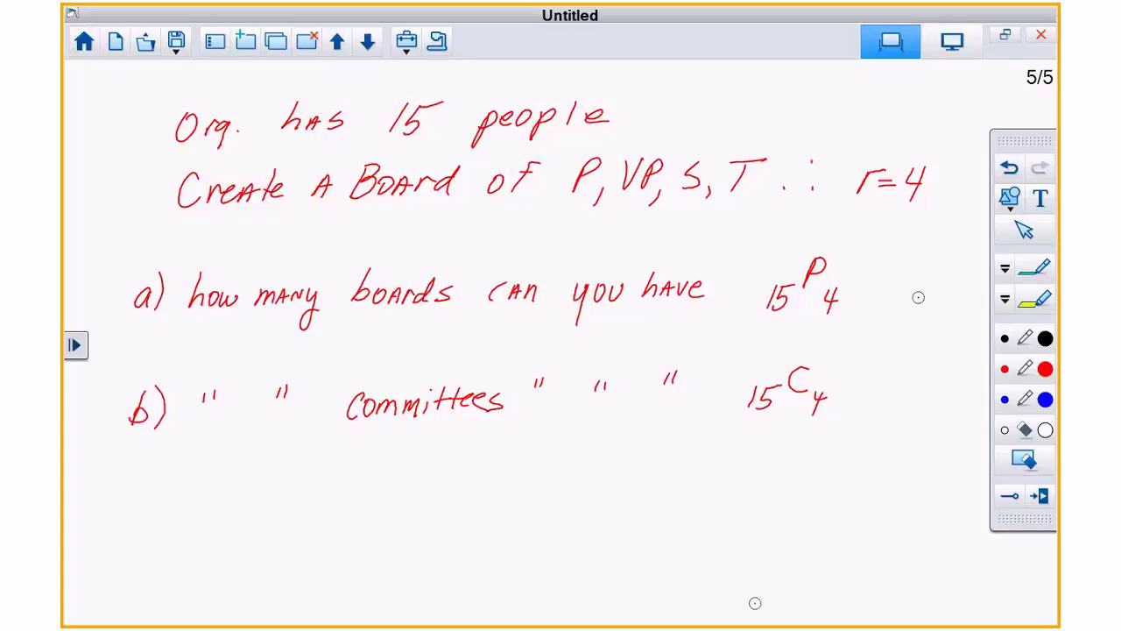
Circle '15 people' and 'r=4' in red, then write '(of 4 people)' beneath Committees
mouse_move(459, 91)
mouse_down()
mouse_move(390, 137)
mouse_move(613, 133)
mouse_move(489, 92)
mouse_move(429, 103)
mouse_up()
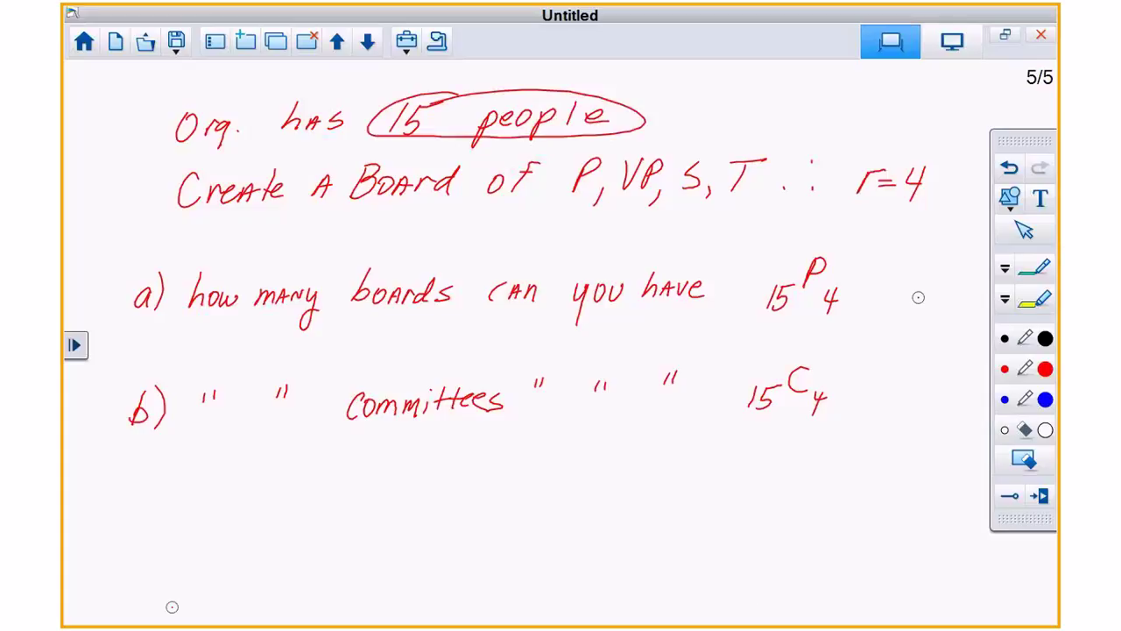
mouse_move(938, 159)
mouse_down()
mouse_move(867, 155)
mouse_move(932, 219)
mouse_move(936, 156)
mouse_up()
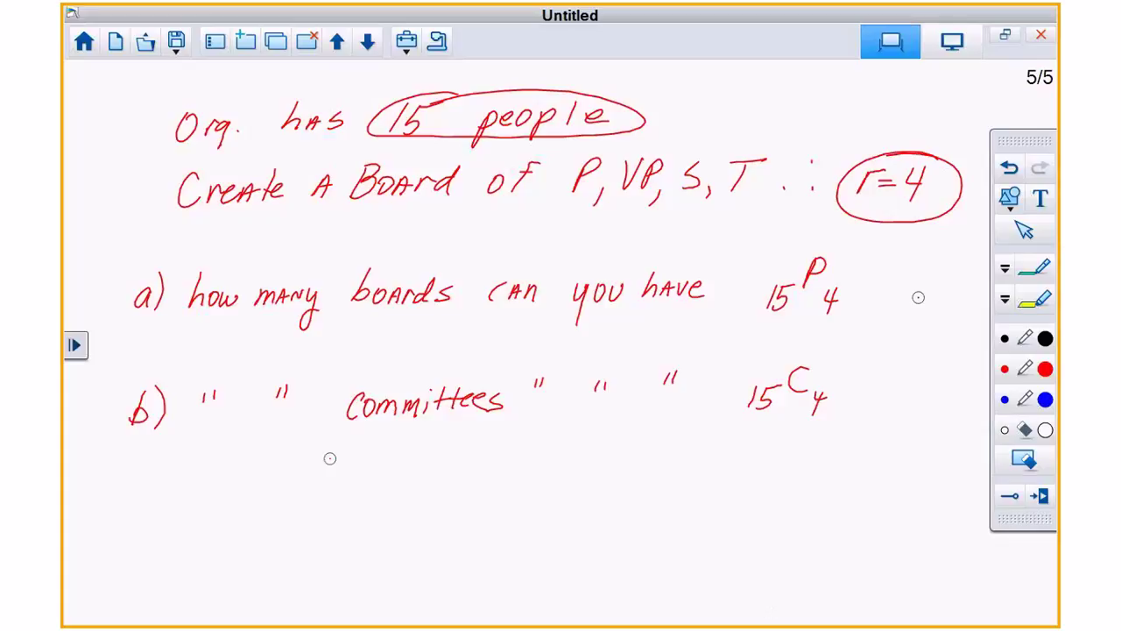
mouse_move(358, 428)
mouse_down()
mouse_move(351, 458)
mouse_move(393, 438)
mouse_up()
drag(401, 431, 413, 443)
mouse_move(409, 433)
mouse_down()
mouse_move(409, 450)
mouse_move(475, 441)
mouse_move(505, 444)
mouse_move(501, 456)
mouse_up()
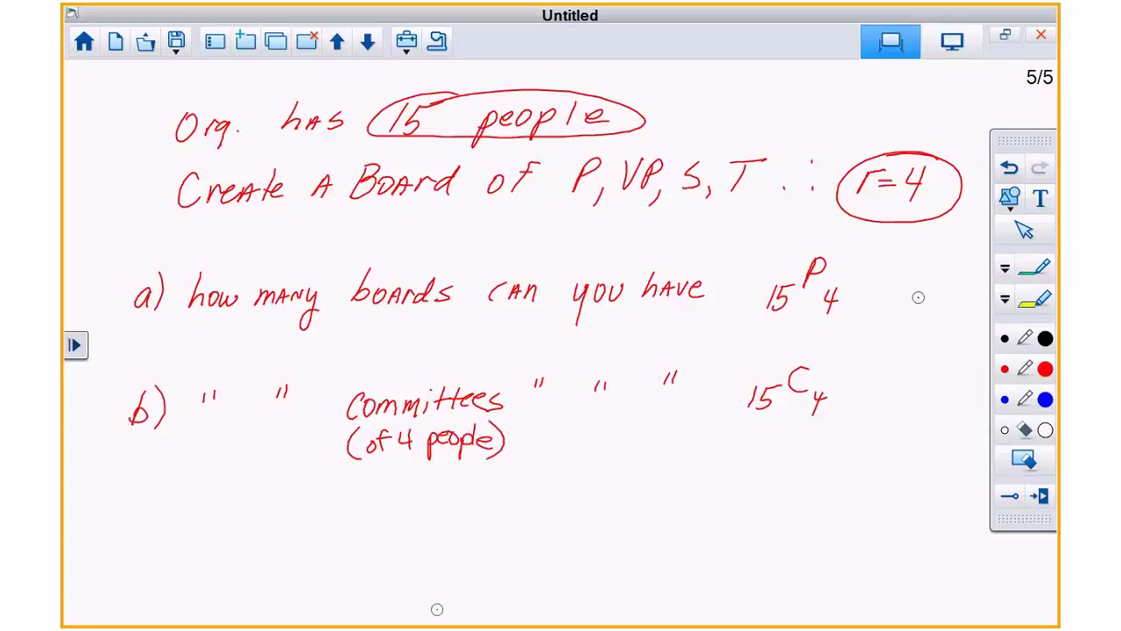